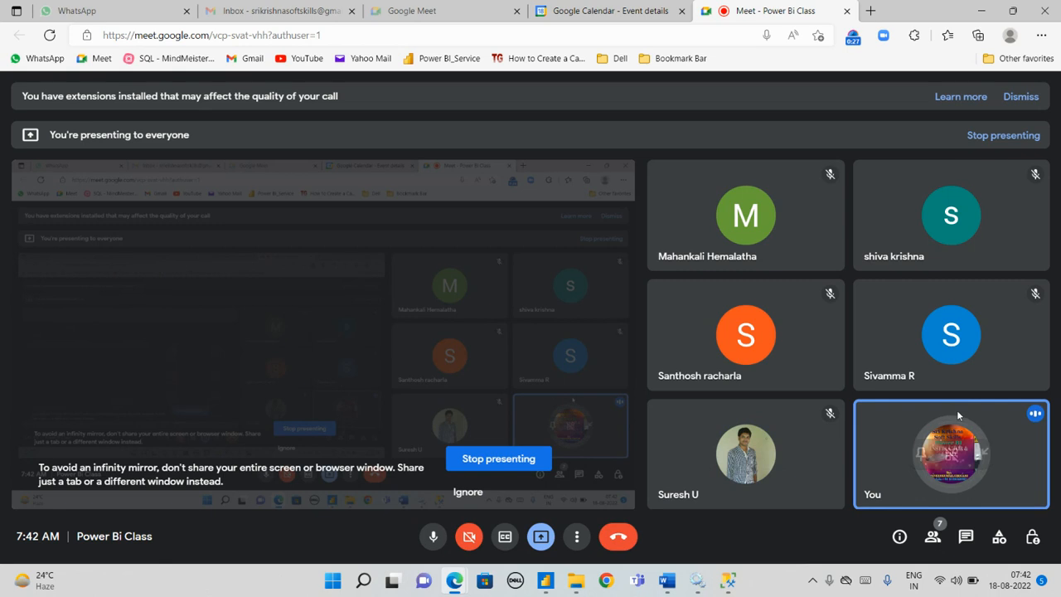
# Step: Open Notepad++ and paste the copied DimDate SELECT query into the new file
pyautogui.click(548, 587)
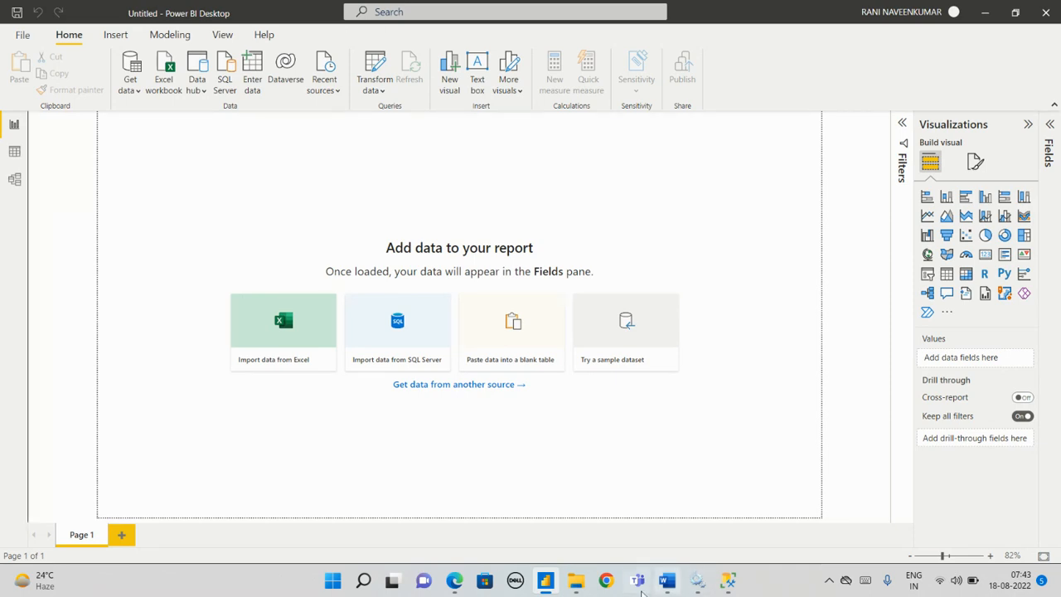
pyautogui.click(361, 583)
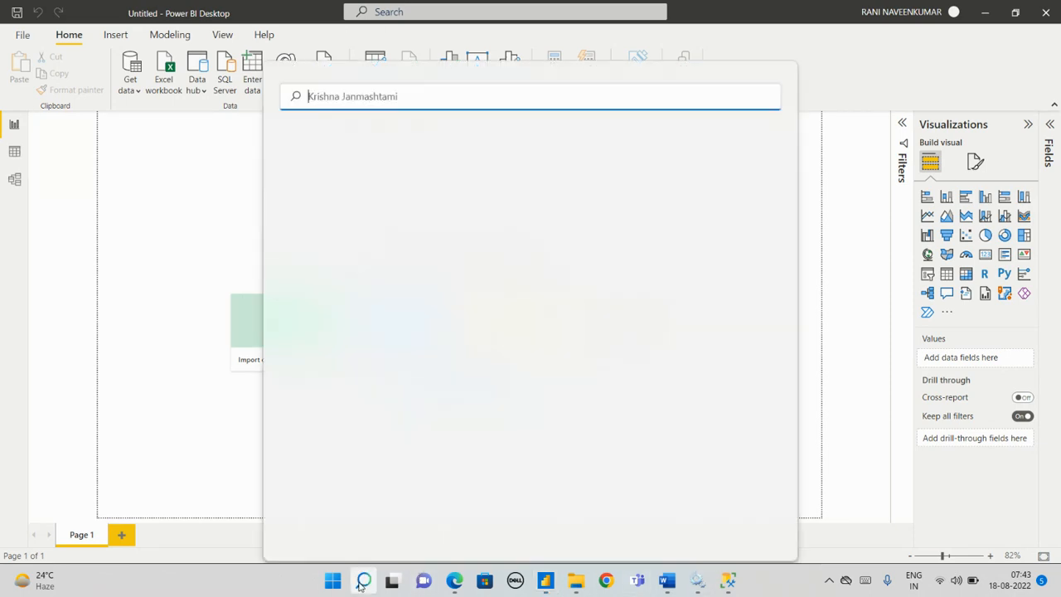
pyautogui.write('N')
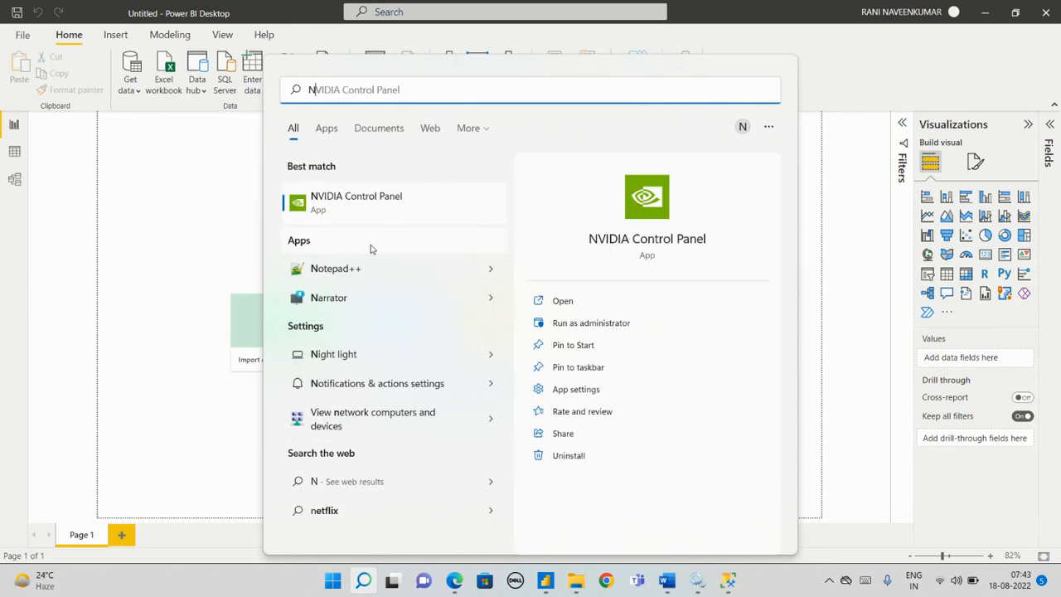
pyautogui.press('Escape')
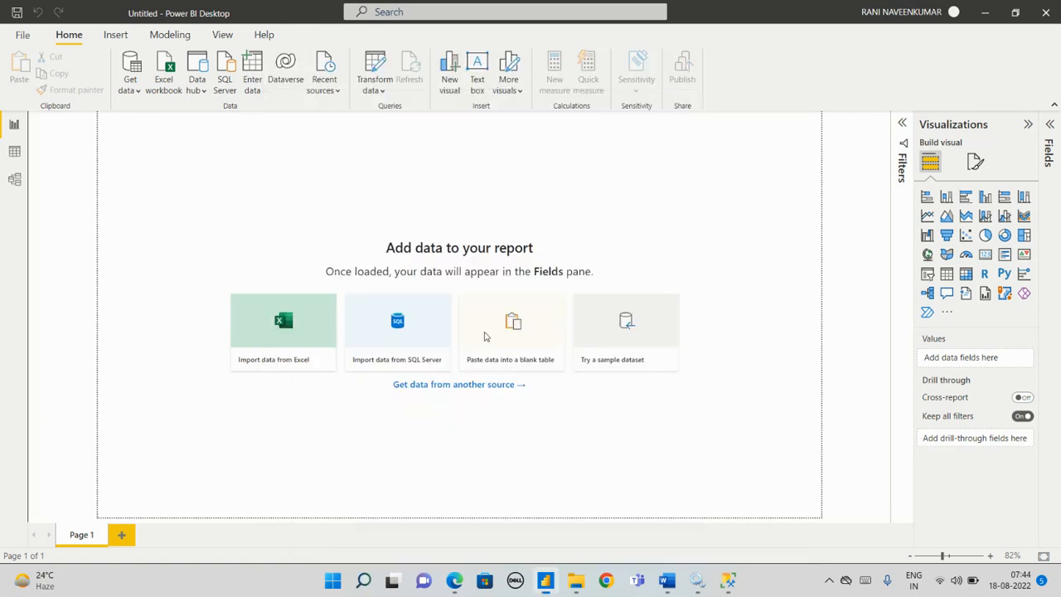
pyautogui.click(553, 11)
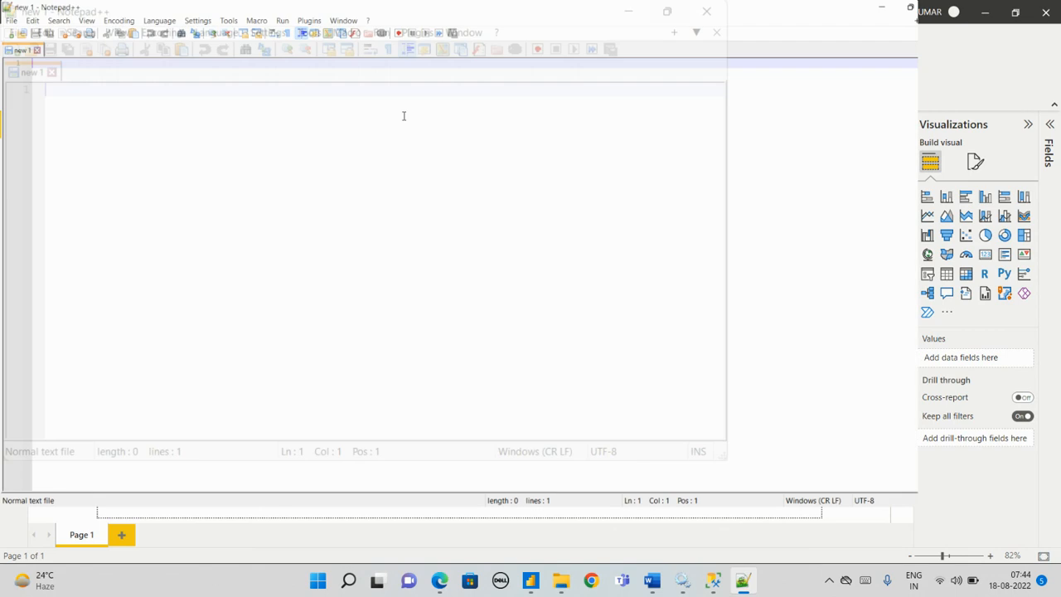
pyautogui.write('SELECT [DateKey]       ,[FullDateAlternateKey]       ,[DayNumberOfWeek]       ,[EnglishDayNameOfWeek]       ,[SpanishDayNameOfWeek]       ,[FrenchDayNameOfWeek]       ,[DayNumberOfMonth]       ,[DayNumberOfYear]       ,[WeekNumberOfYear]       ,[EnglishMonthName]       ,[SpanishMonthName]       ,[FrenchMonthName]       ,[MonthNumberOfYear]       ,[CalendarQuarter]       ,[CalendarYear]       ,[CalendarSemester]       ,[FiscalQuarter]       ,[FiscalYear]       ,[FiscalSemester]   FROM [AdventureWorksDW2012].[dbo].[DimDate]')
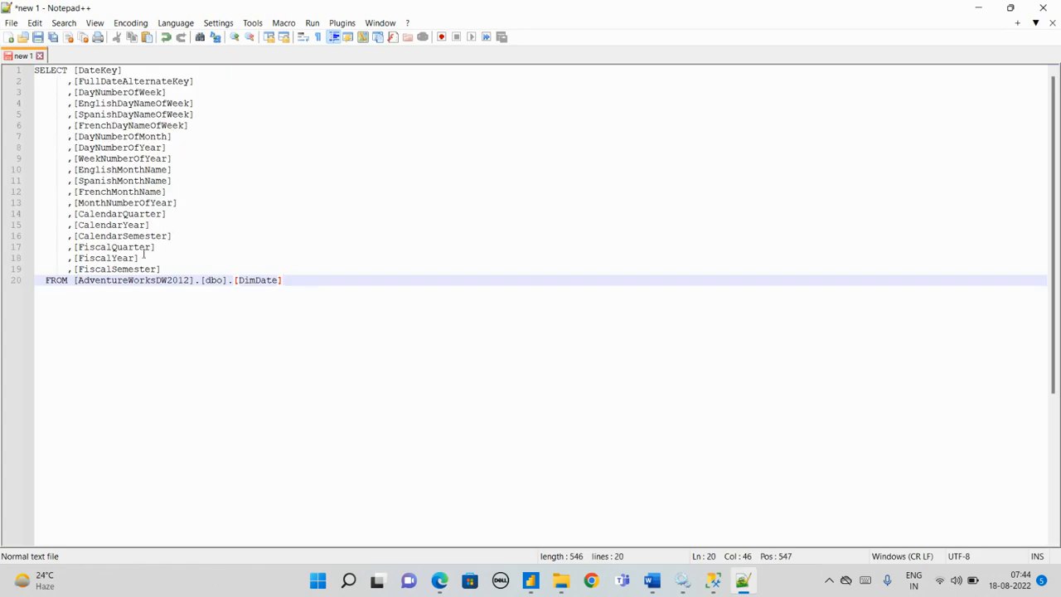
pyautogui.moveTo(288, 286); pyautogui.dragTo(38, 71)
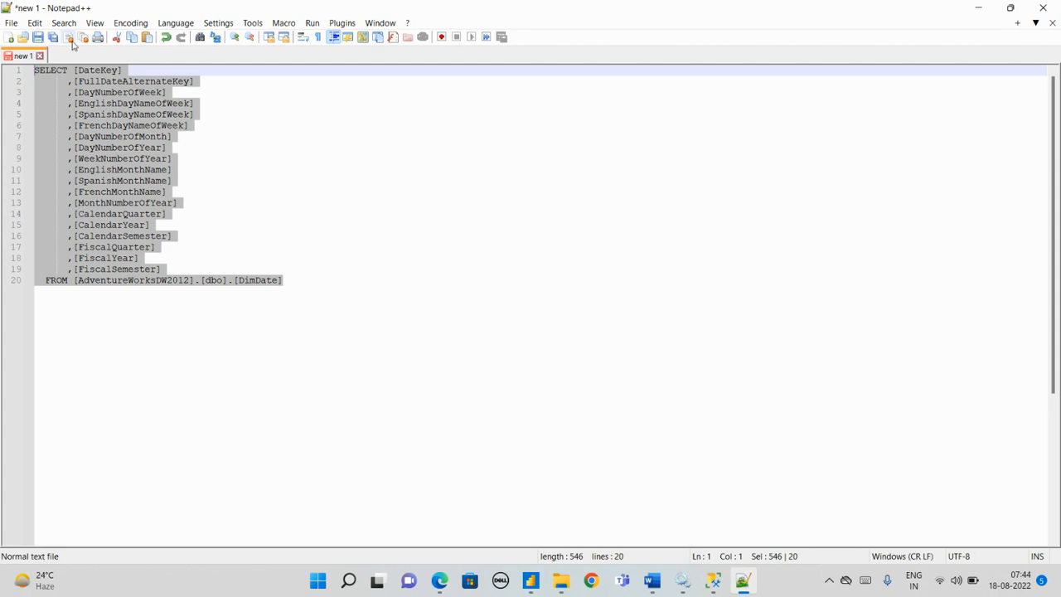
pyautogui.click(82, 38)
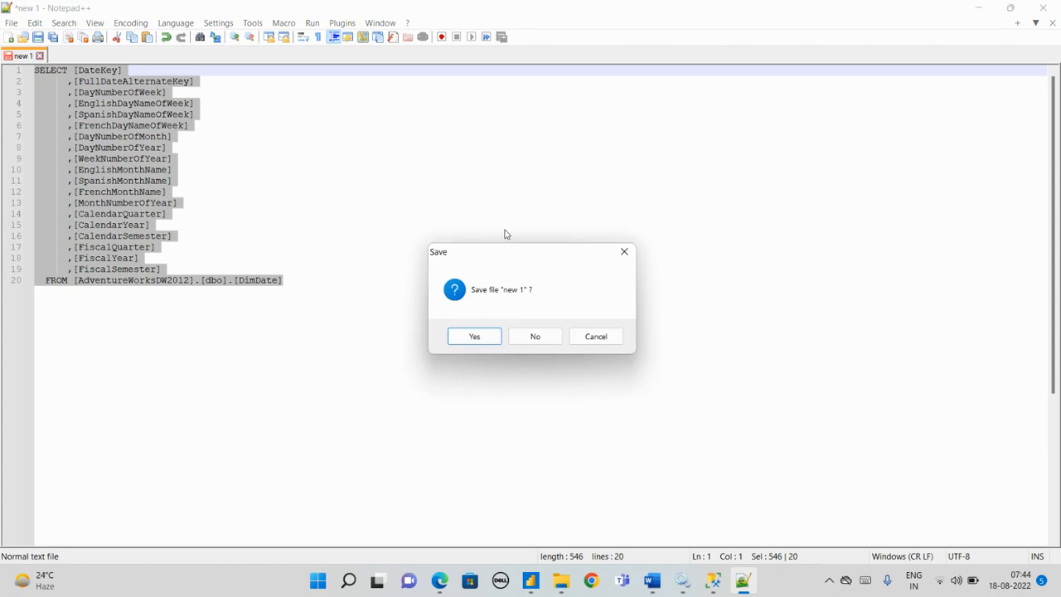
pyautogui.click(624, 251)
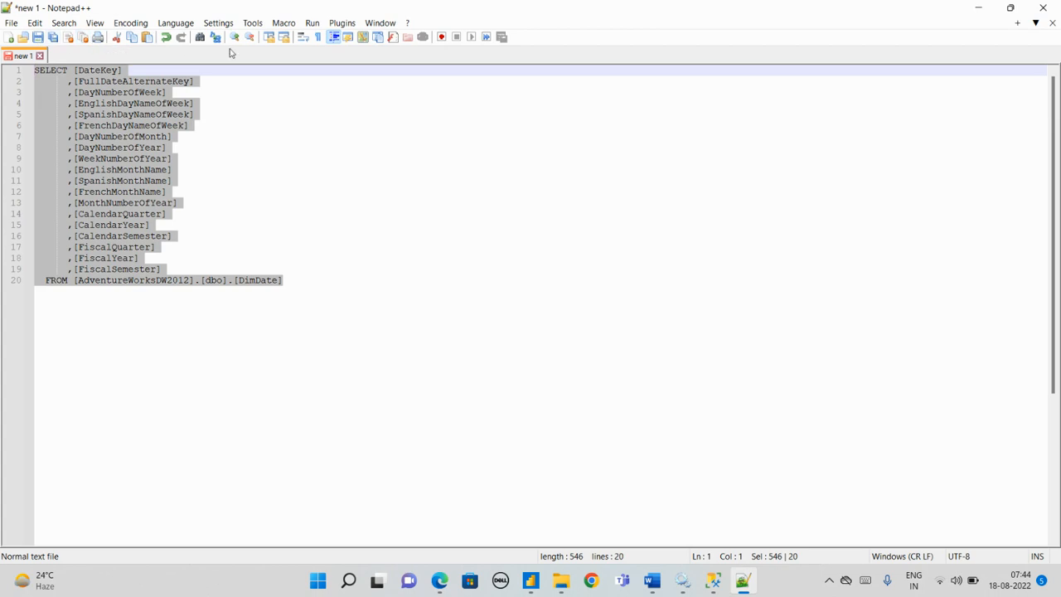
# Step: Enlarge the editor text and place the cursor at the end of the DimDate query
pyautogui.scroll(4, 436, 229)
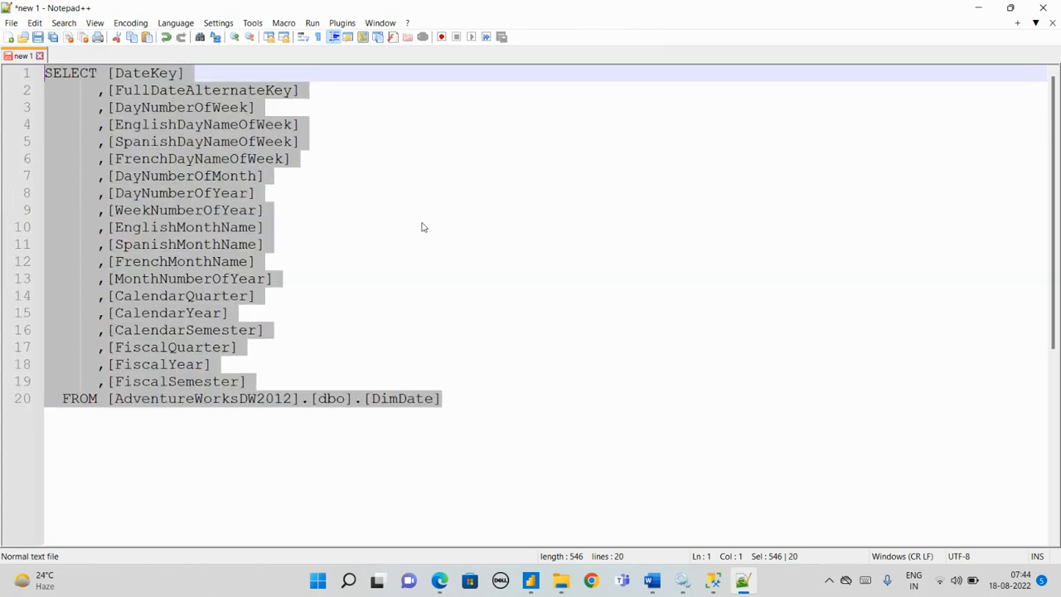
pyautogui.scroll(1, 421, 226)
pyautogui.click(552, 479)
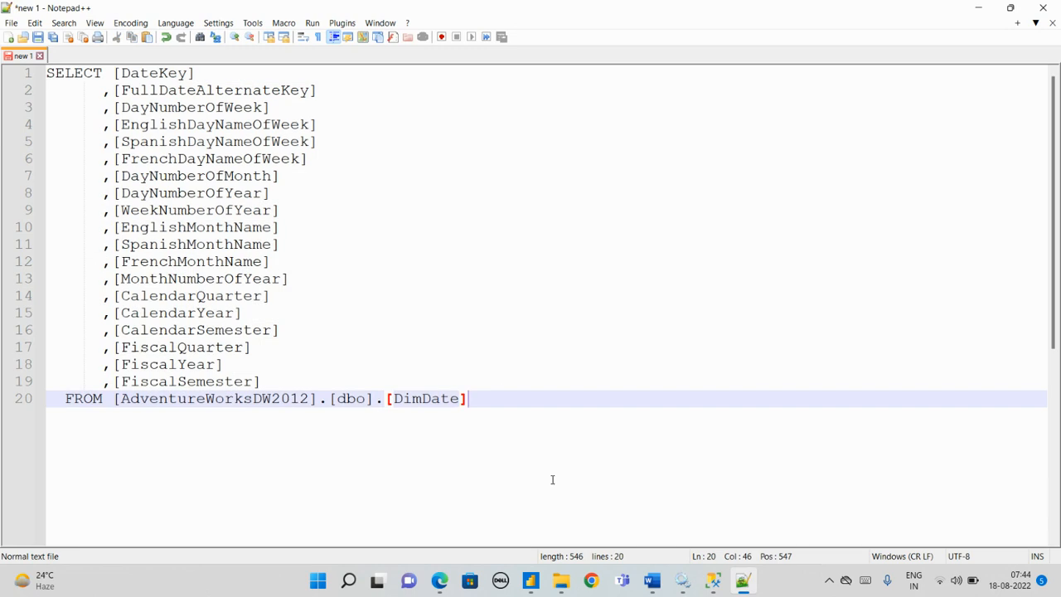
# Step: Switch to SQL Server Management Studio and generate a top 1000 rows query for the dbo.FactInternetSales table
pyautogui.click(713, 580)
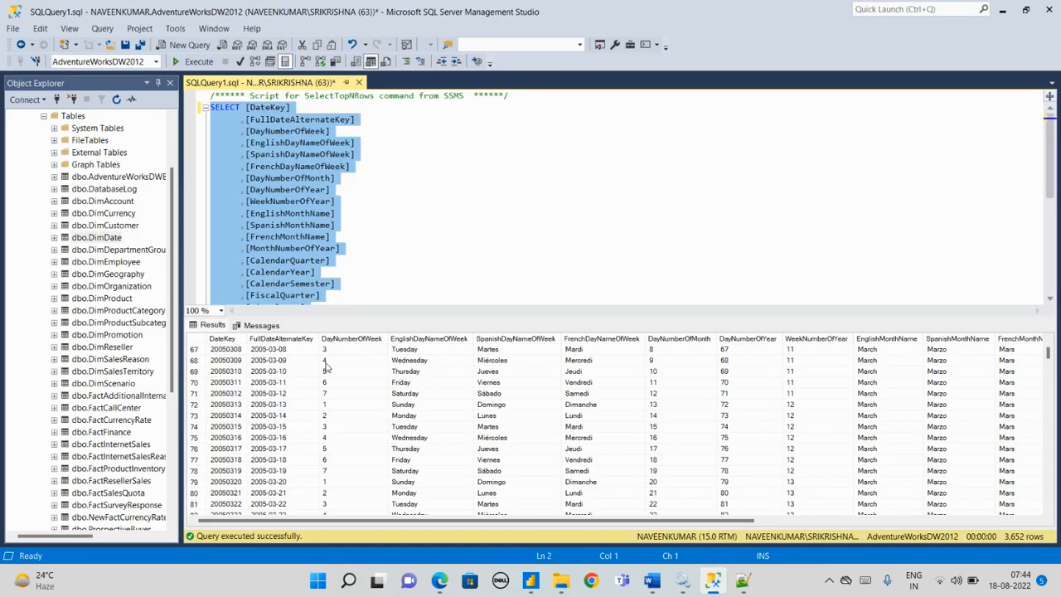
pyautogui.scroll(-3, 114, 308)
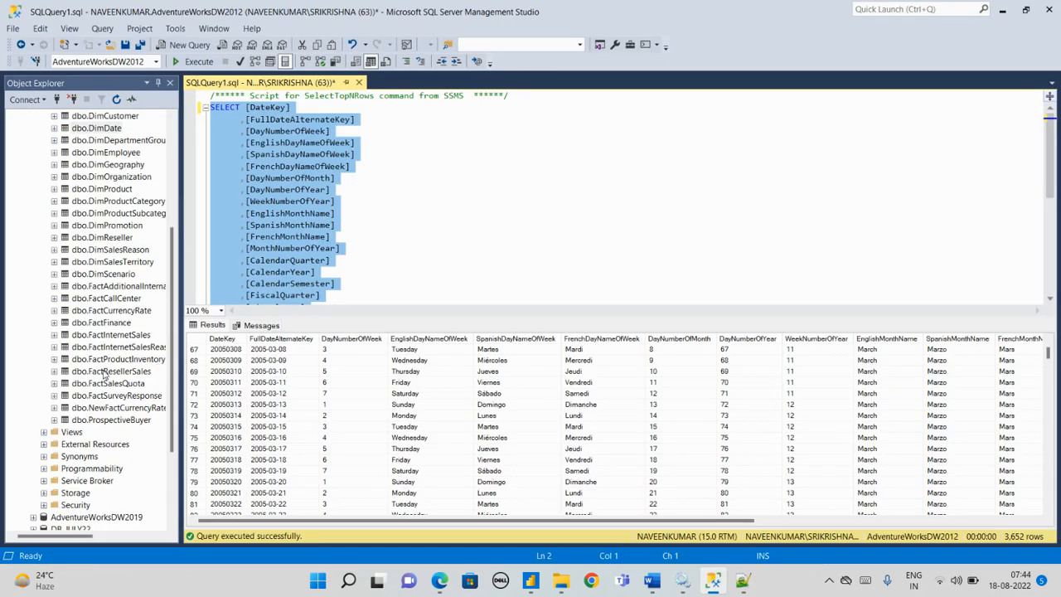
pyautogui.rightClick(110, 335)
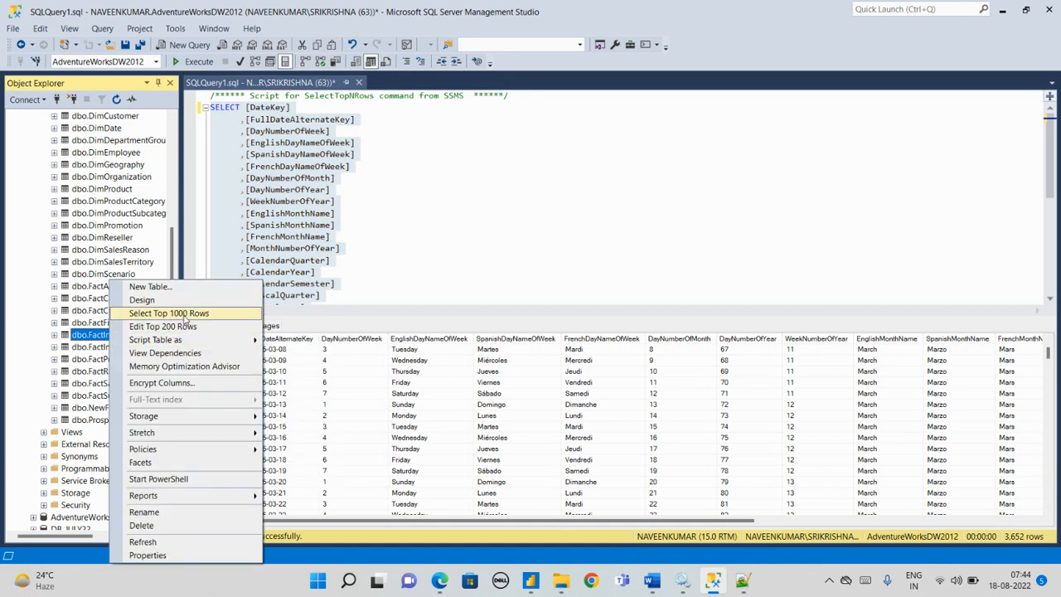
pyautogui.click(184, 317)
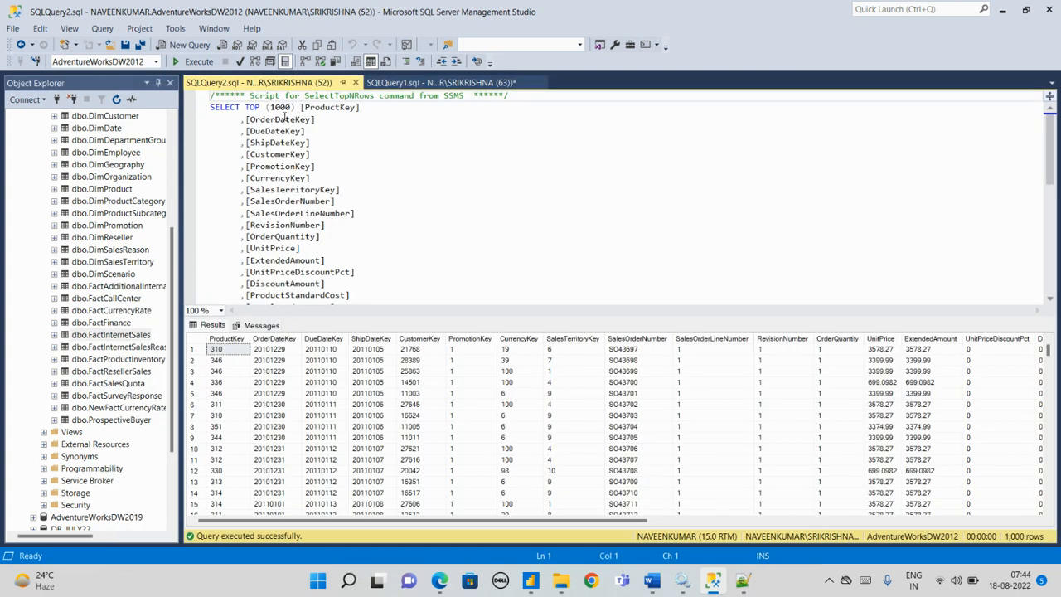
# Step: Remove the TOP (1000) clause from the FactInternetSales query so the SELECT starts directly with [ProductKey]
pyautogui.click(245, 108)
pyautogui.press('Delete')
pyautogui.press('Delete')
pyautogui.press('Delete')
pyautogui.press('Delete')
pyautogui.press('Delete')
pyautogui.press('Delete')
pyautogui.press('Delete')
pyautogui.press('Delete')
pyautogui.press('Delete')
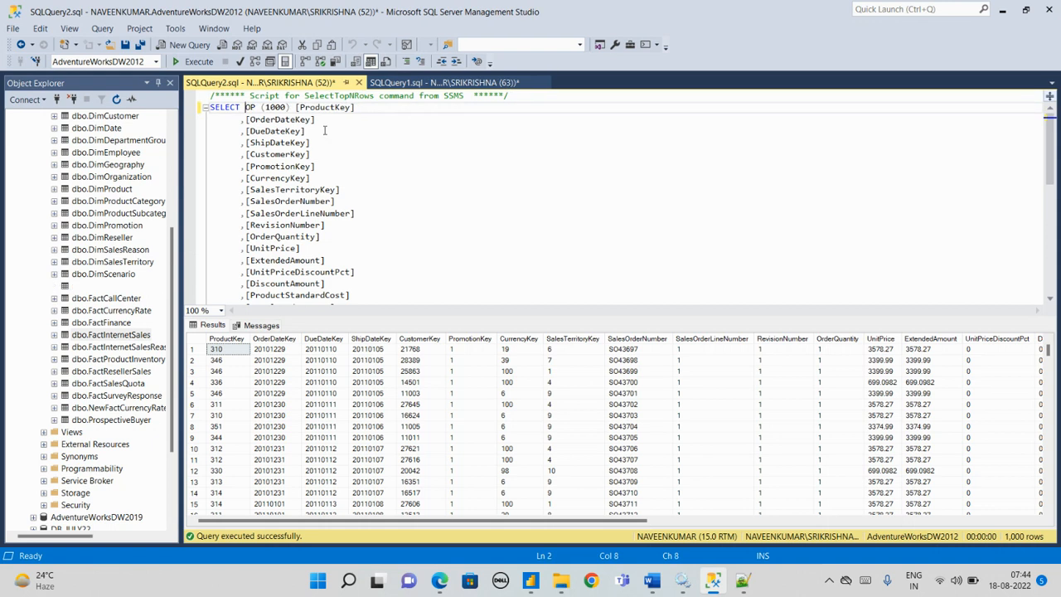
pyautogui.press('Delete')
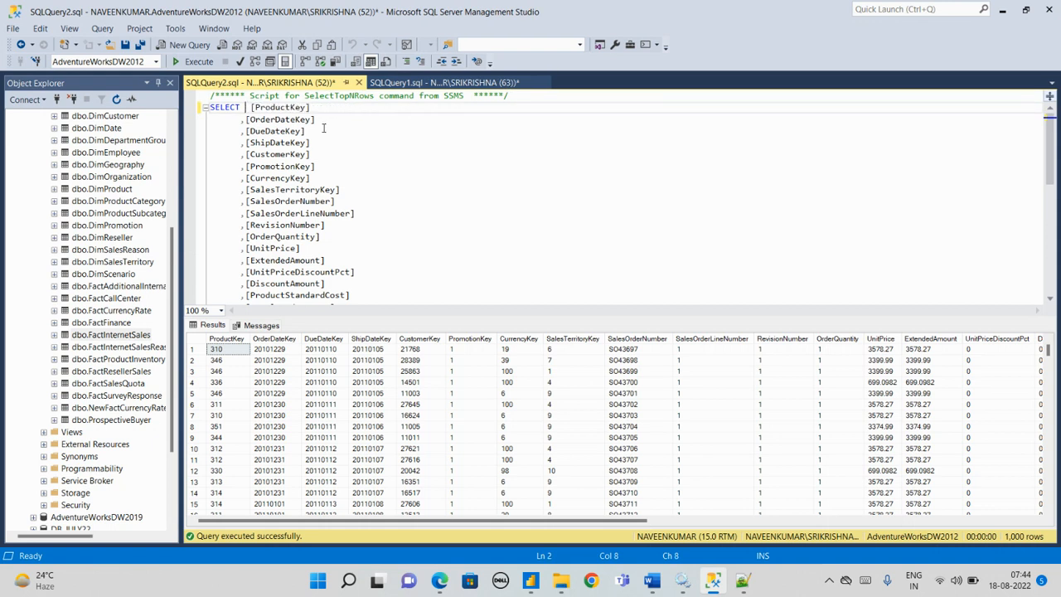
pyautogui.press('Delete')
pyautogui.click(205, 108)
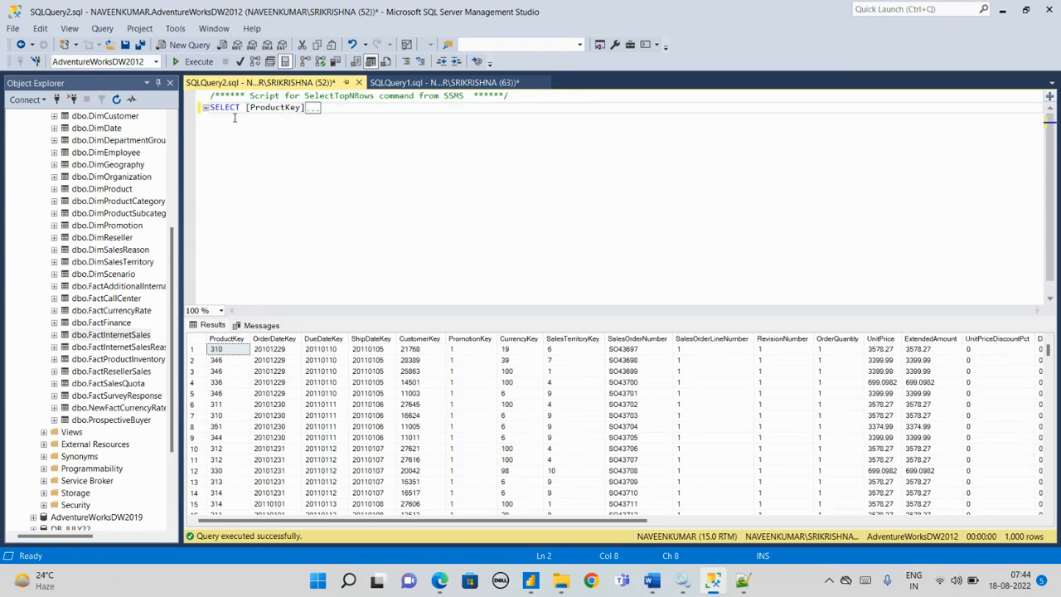
pyautogui.click(205, 108)
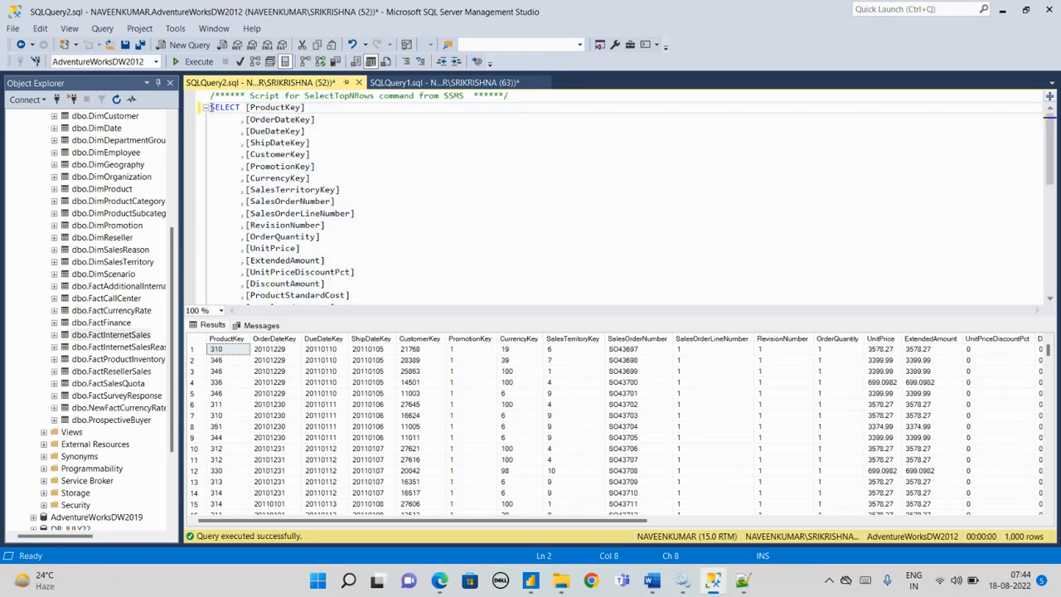
# Step: Select and copy the full FactInternetSales query and execute it
pyautogui.moveTo(209, 107); pyautogui.dragTo(507, 245)
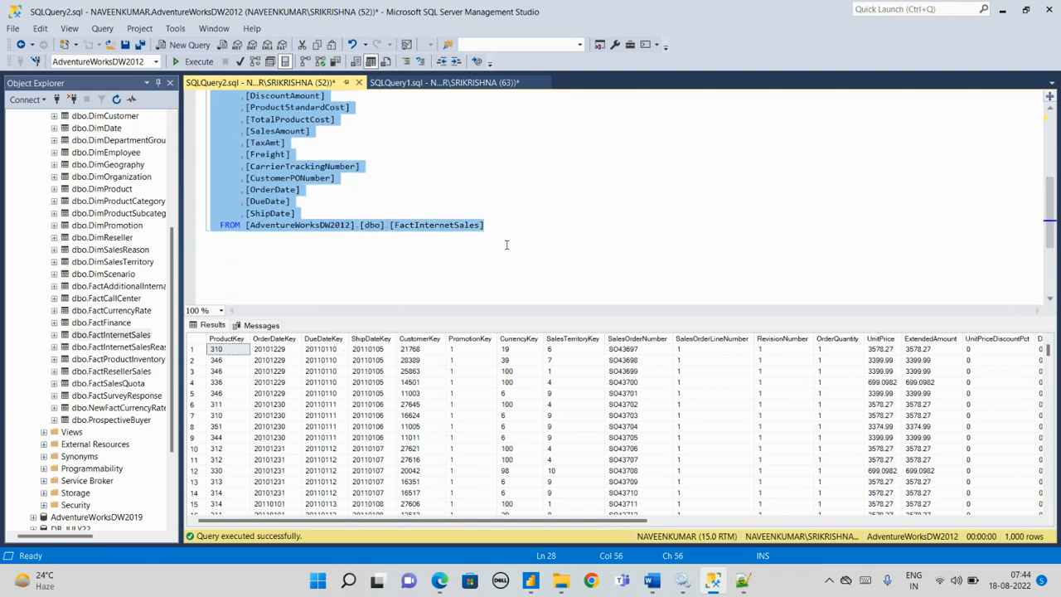
pyautogui.click(197, 61)
pyautogui.scroll(-4, 365, 276)
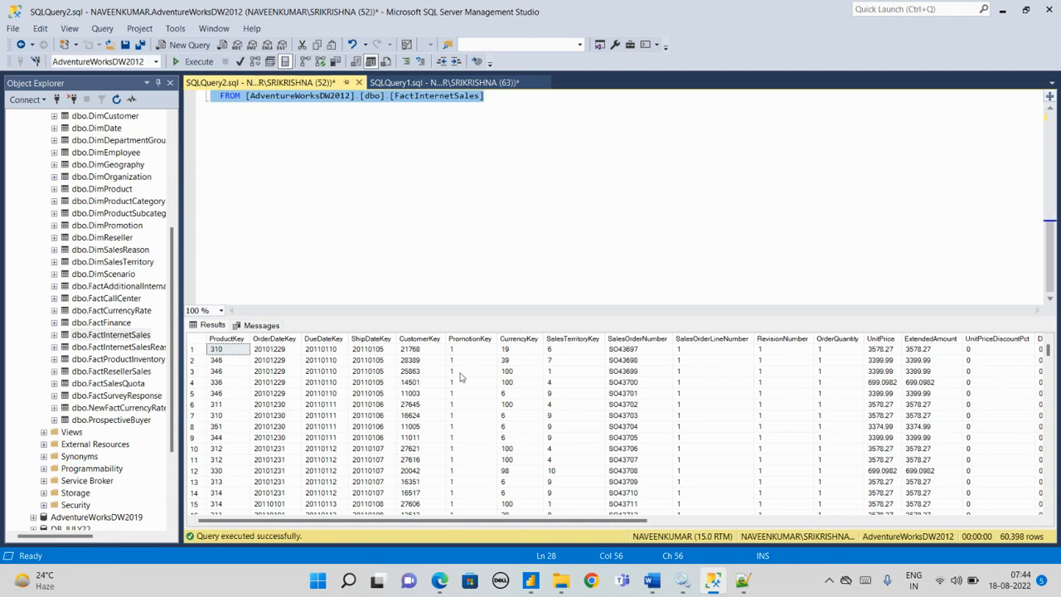
# Step: Switch to Notepad++ and paste the FactInternetSales query below the DimDate query, separated by a blank line
pyautogui.hotkey('alt', 'Tab')
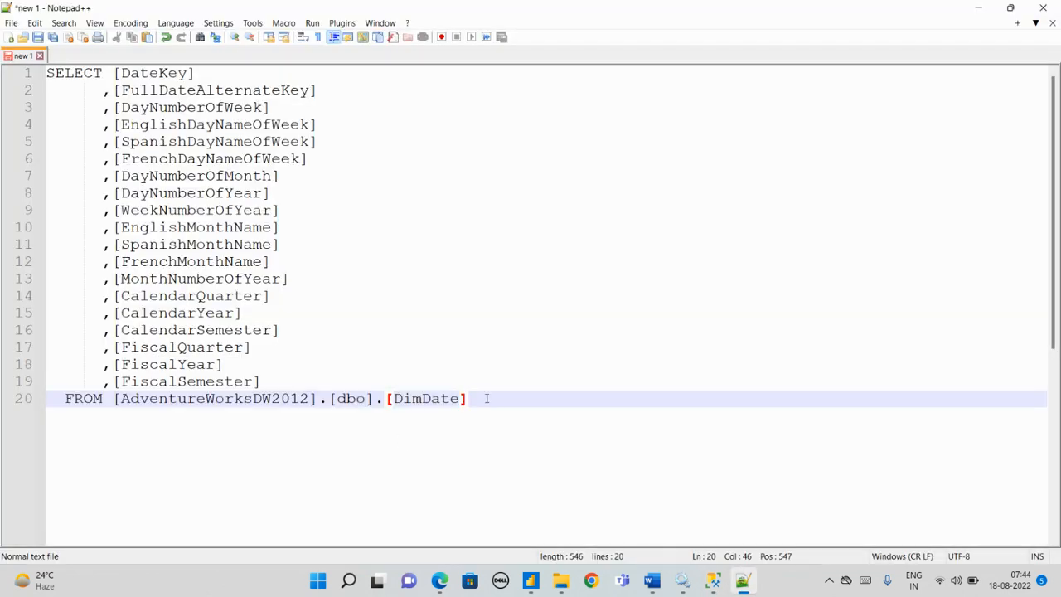
pyautogui.press('Return')
pyautogui.press('Return')
pyautogui.write('SELECT [ProductKey]       ,[OrderDateKey]       ,[DueDateKey]       ,[ShipDateKey]       ,[CustomerKey]       ,[PromotionKey]       ,[CurrencyKey]       ,[SalesTerritoryKey]       ,[SalesOrderNumber]       ,[SalesOrderLineNumber]       ,[RevisionNumber]       ,[OrderQuantity]       ,[UnitPrice]       ,[ExtendedAmount]       ,[UnitPriceDiscountPct]       ,[DiscountAmount]       ,[ProductStandardCost]       ,[TotalProductCost]       ,[SalesAmount]       ,[TaxAmt]       ,[Freight]       ,[CarrierTrackingNumber]       ,[CustomerPONumber]       ,[OrderDate]       ,[DueDate]       ,[ShipDate]   FROM [AdventureWorksDW2012].[dbo].[FactInternetSales]')
pyautogui.scroll(-5, 265, 372)
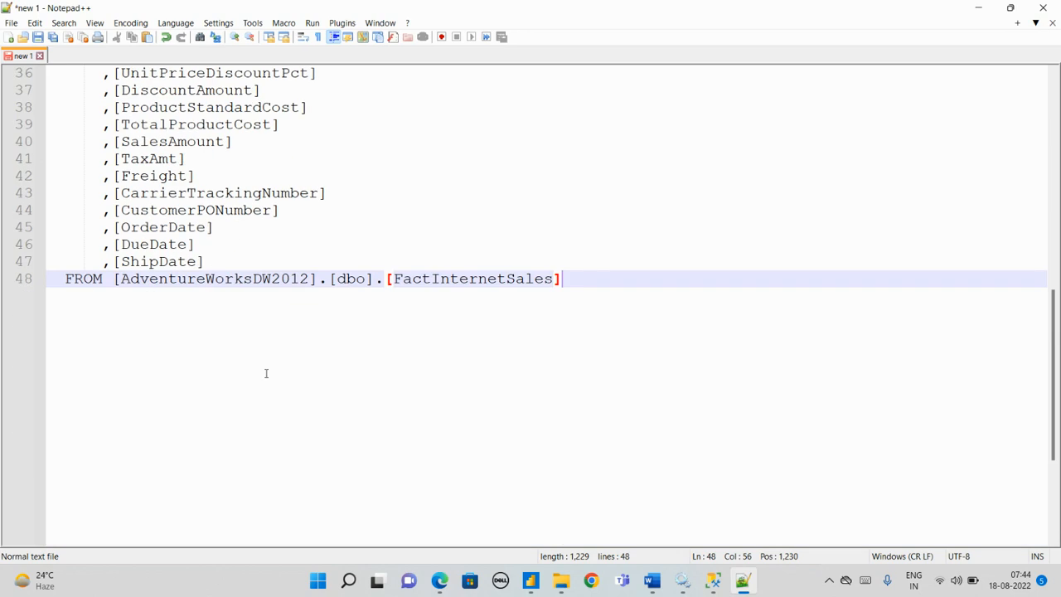
pyautogui.scroll(12, 260, 362)
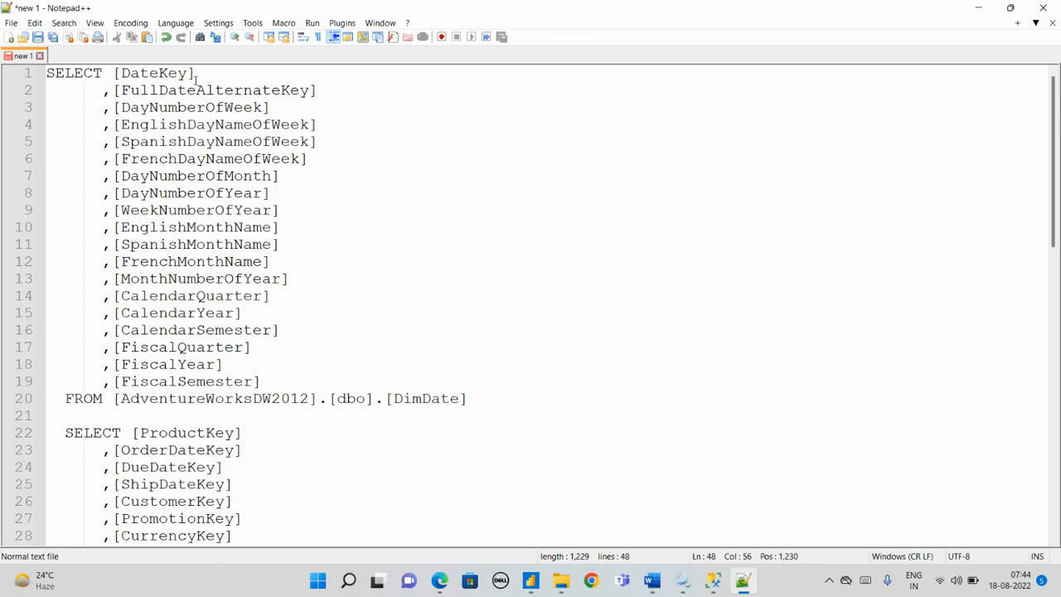
# Step: Return to SQL Server Management Studio and open the AdventureWorksDW2012 database name for editing to copy it
pyautogui.hotkey('alt', 'Tab')
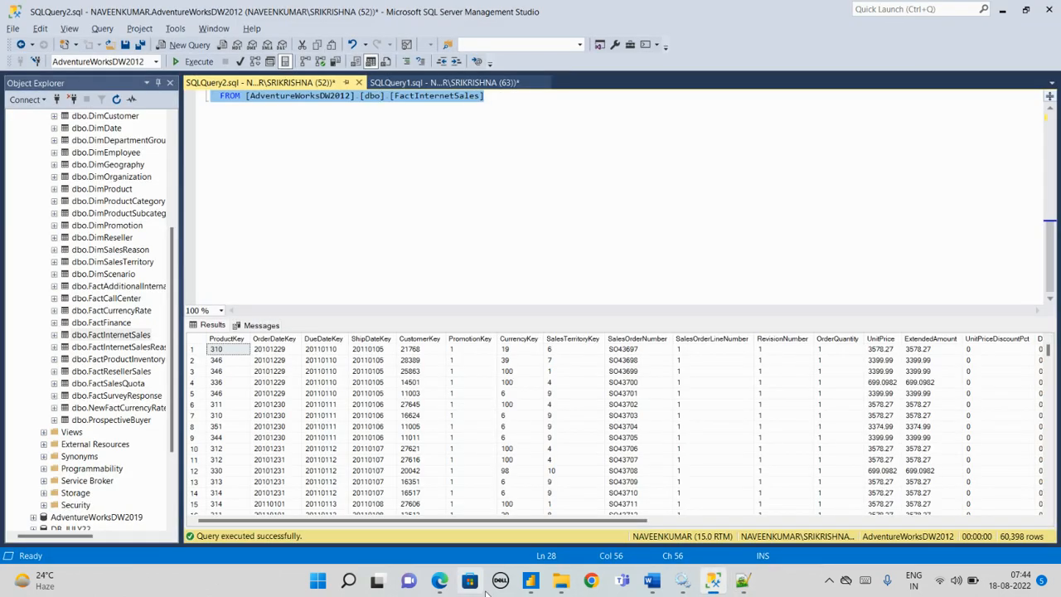
pyautogui.click(530, 585)
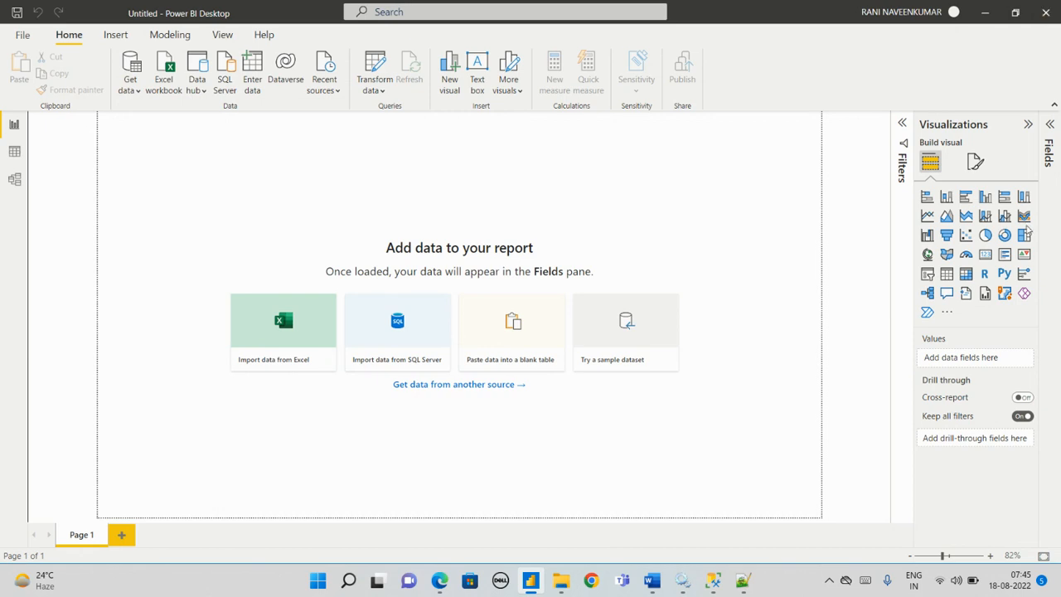
pyautogui.click(712, 580)
pyautogui.scroll(5, 92, 240)
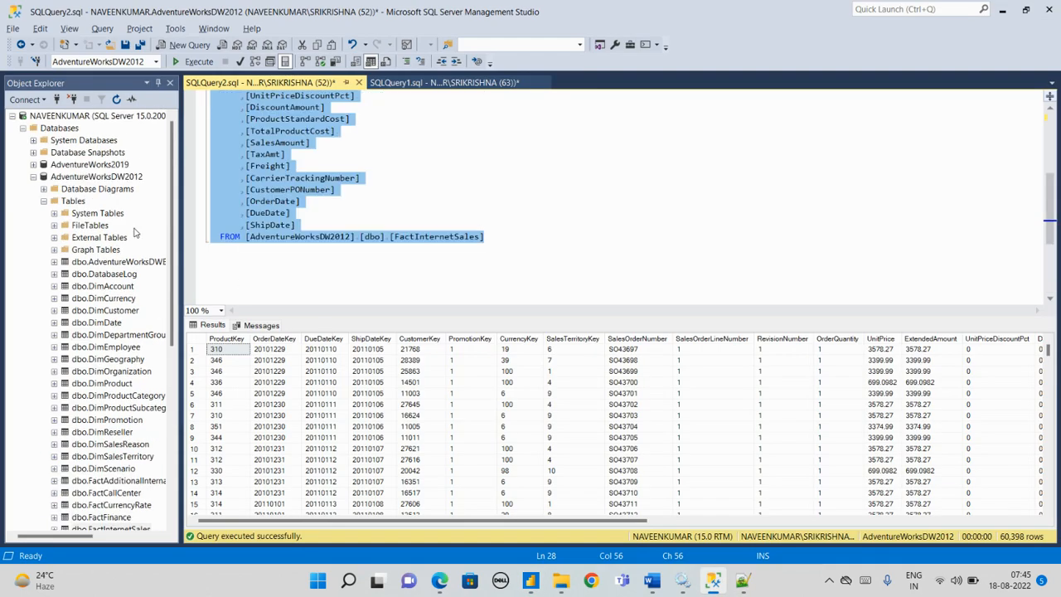
pyautogui.rightClick(95, 177)
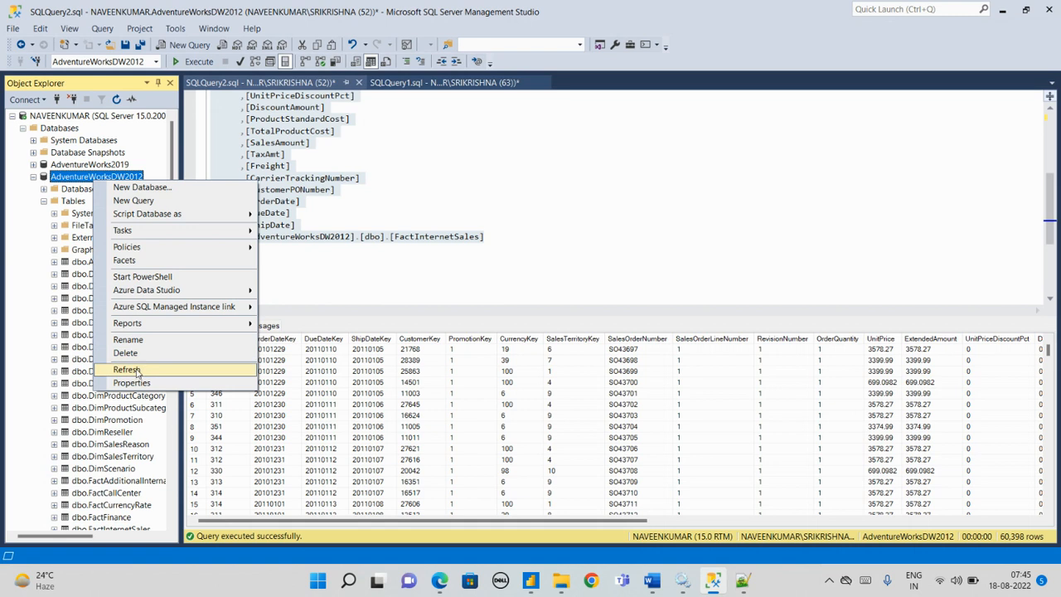
pyautogui.click(128, 339)
pyautogui.hotkey('ctrl', 'c')
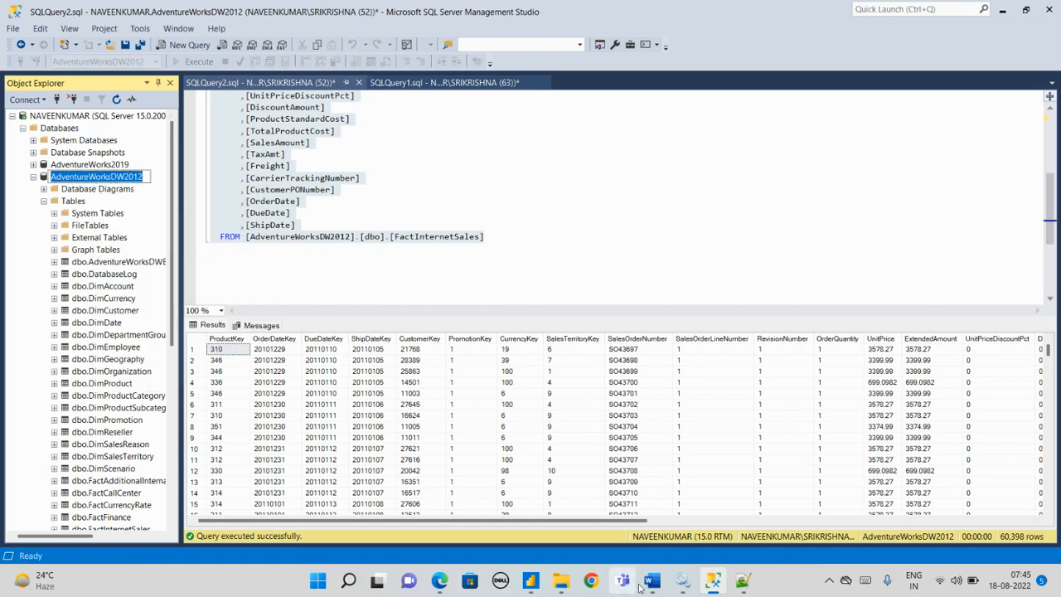
# Step: Switch to Notepad++, insert two blank lines above the DimDate query and paste the copied database name there
pyautogui.click(742, 582)
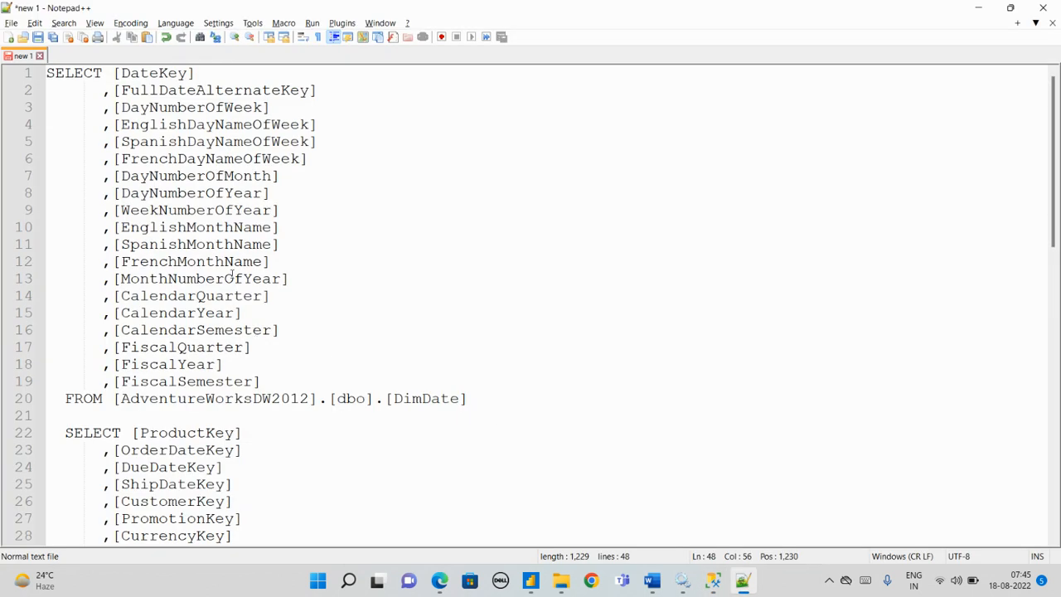
pyautogui.click(47, 73)
pyautogui.press('Return')
pyautogui.press('Return')
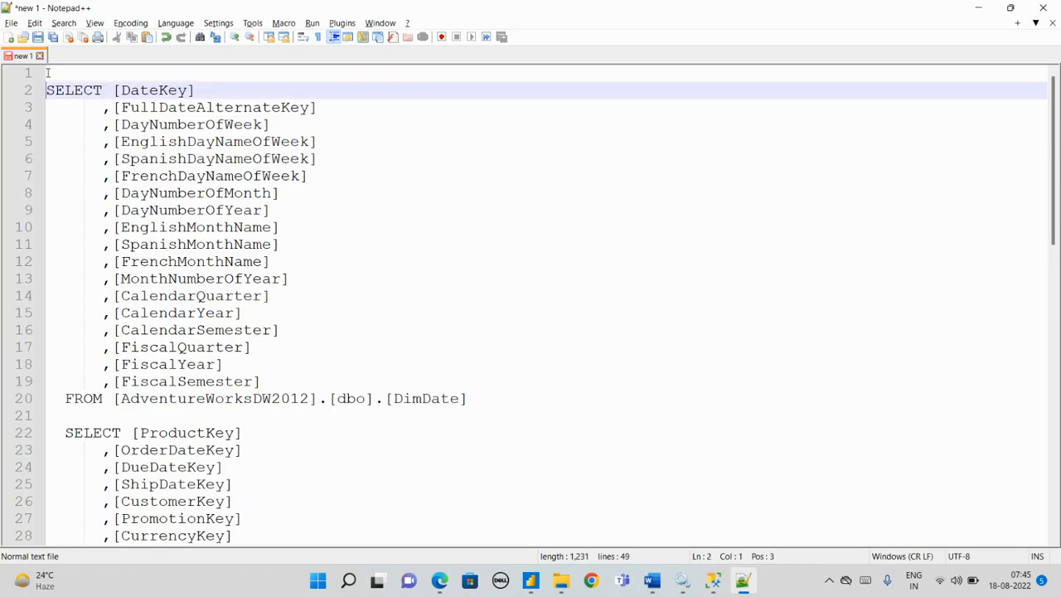
pyautogui.press('Up')
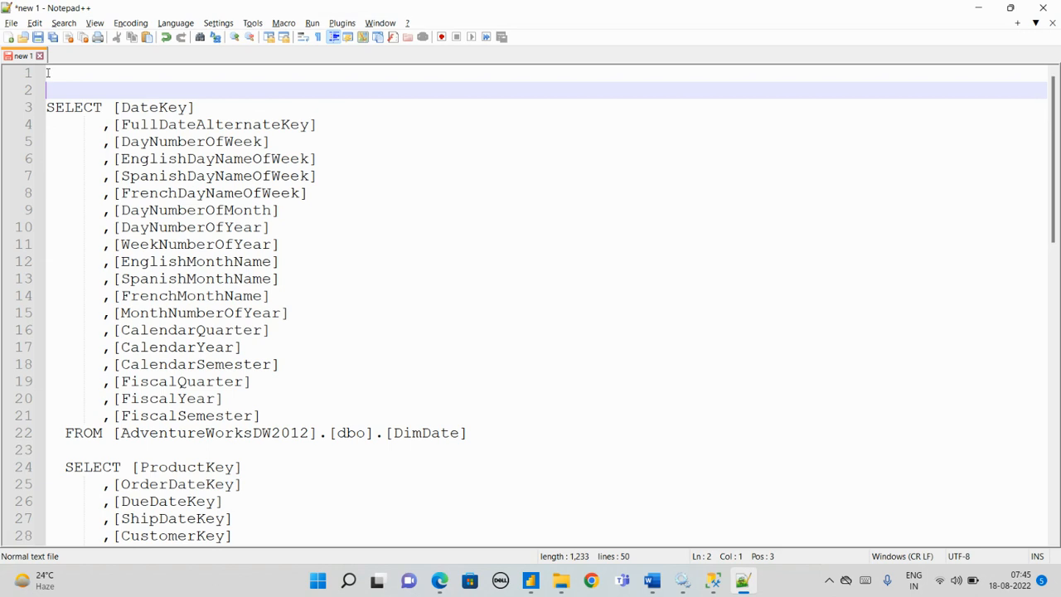
pyautogui.hotkey('ctrl', 'v')
# Step: Switch to SQL Server Management Studio, collapse the server node and check the server name in its properties
pyautogui.hotkey('alt', 'Tab')
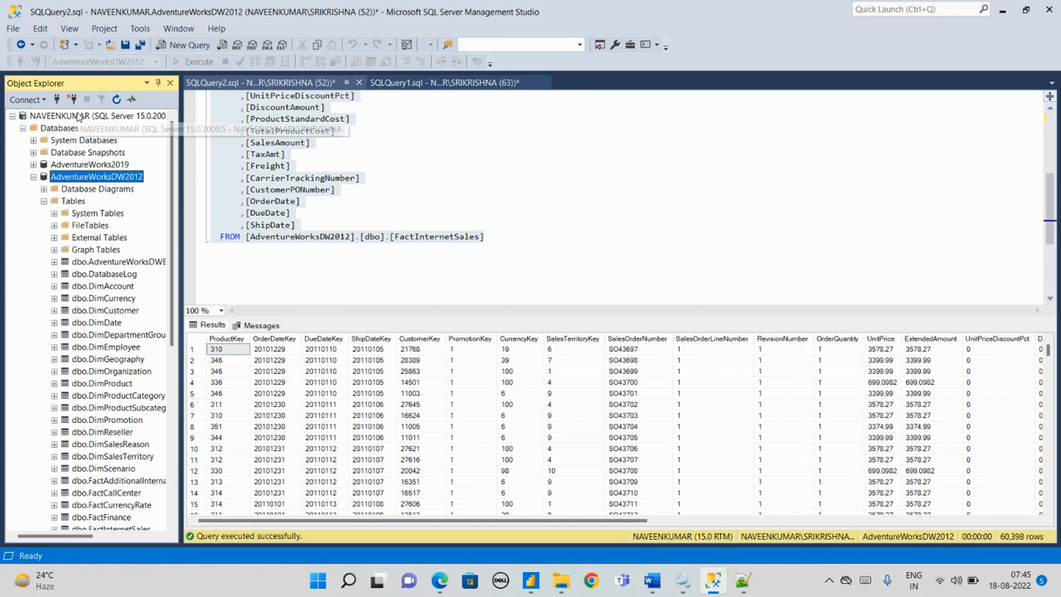
pyautogui.rightClick(73, 118)
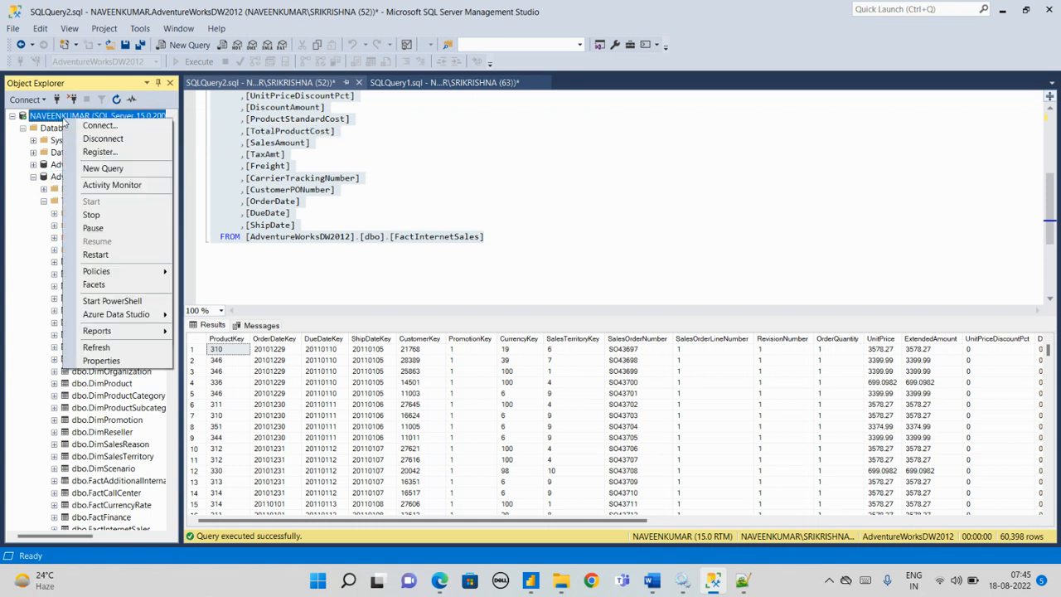
pyautogui.click(14, 117)
pyautogui.rightClick(57, 117)
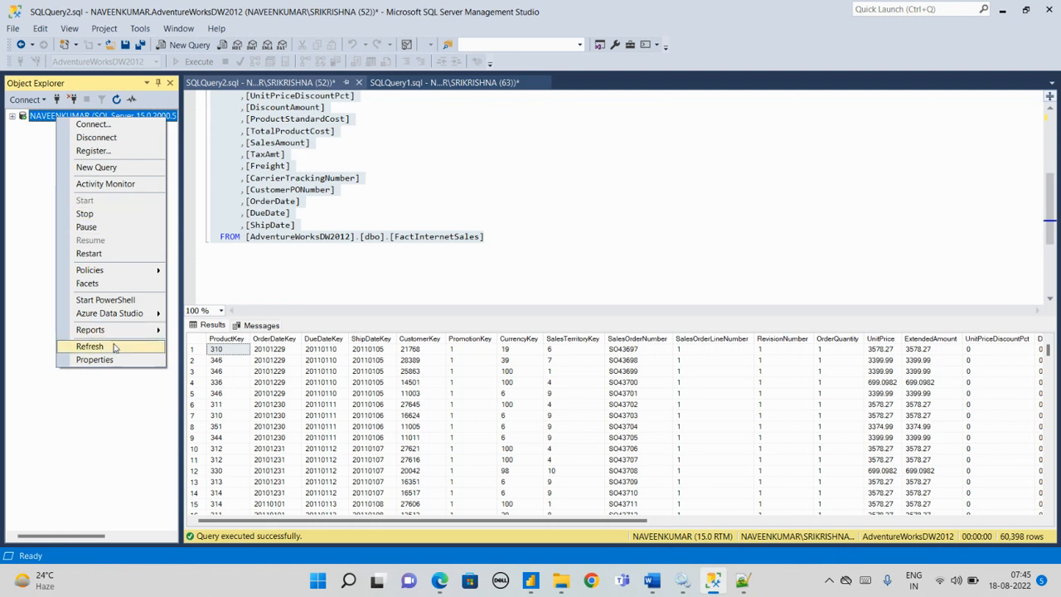
pyautogui.click(95, 360)
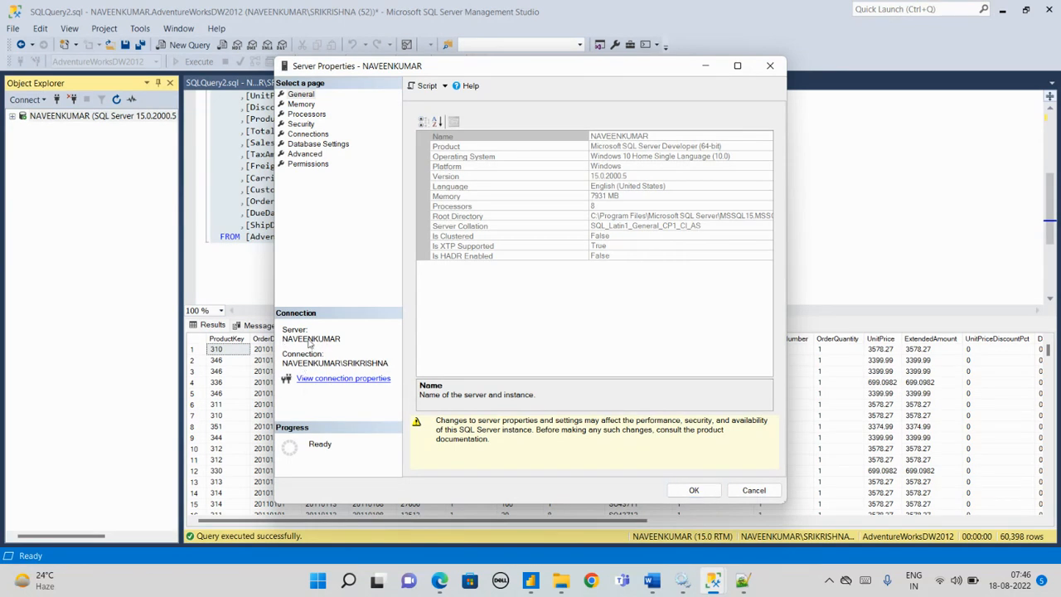
pyautogui.click(752, 491)
# Step: Switch to Notepad++, enter the server name above the database name and insert a blank line below the database name
pyautogui.hotkey('alt', 'Tab')
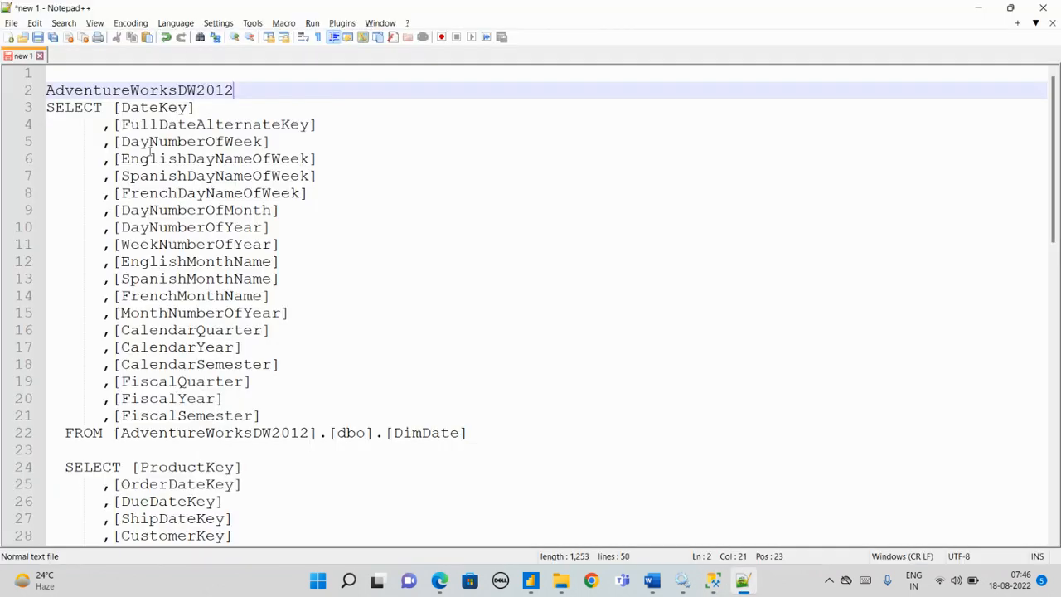
pyautogui.click(82, 73)
pyautogui.write('NAVEE')
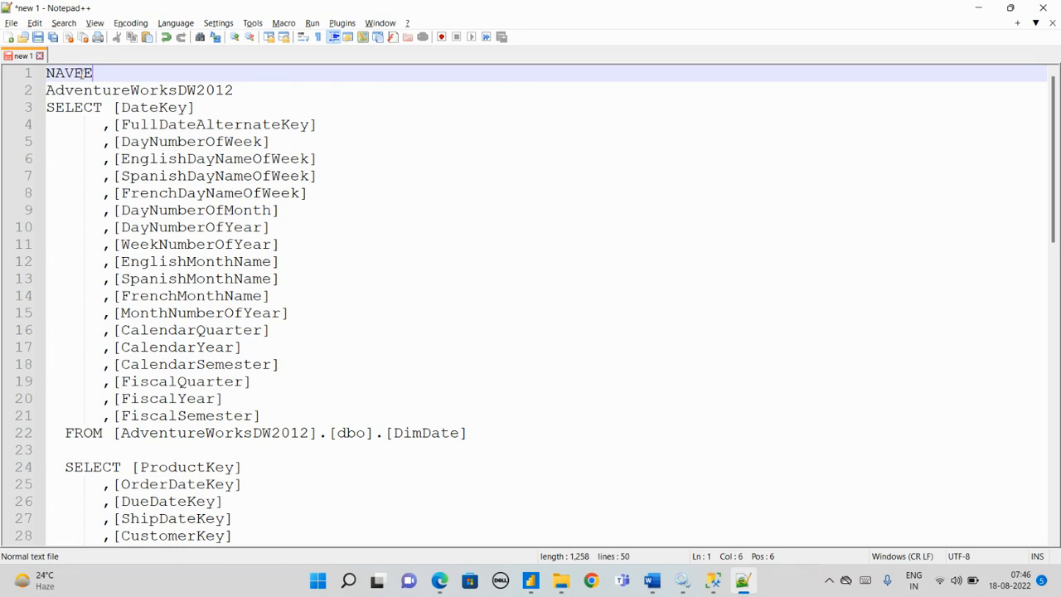
pyautogui.write('NKUMAR')
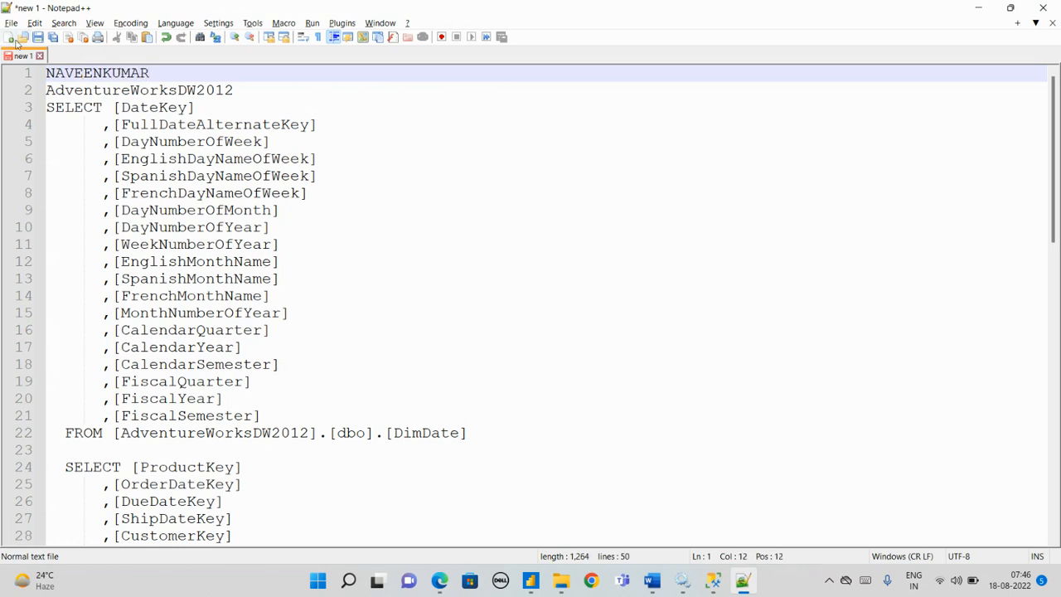
pyautogui.click(242, 100)
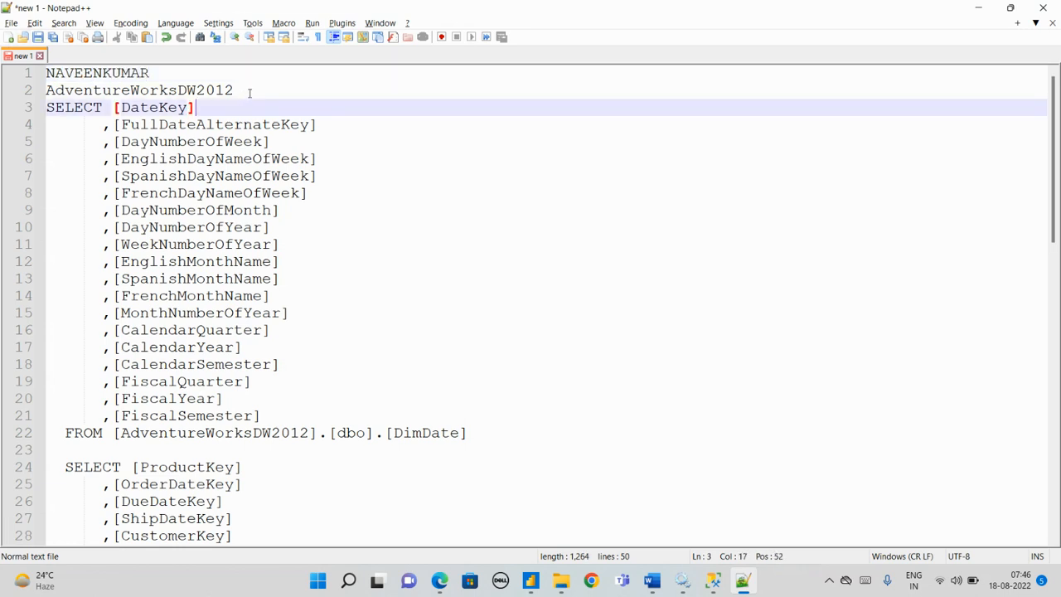
pyautogui.click(238, 90)
pyautogui.press('Return')
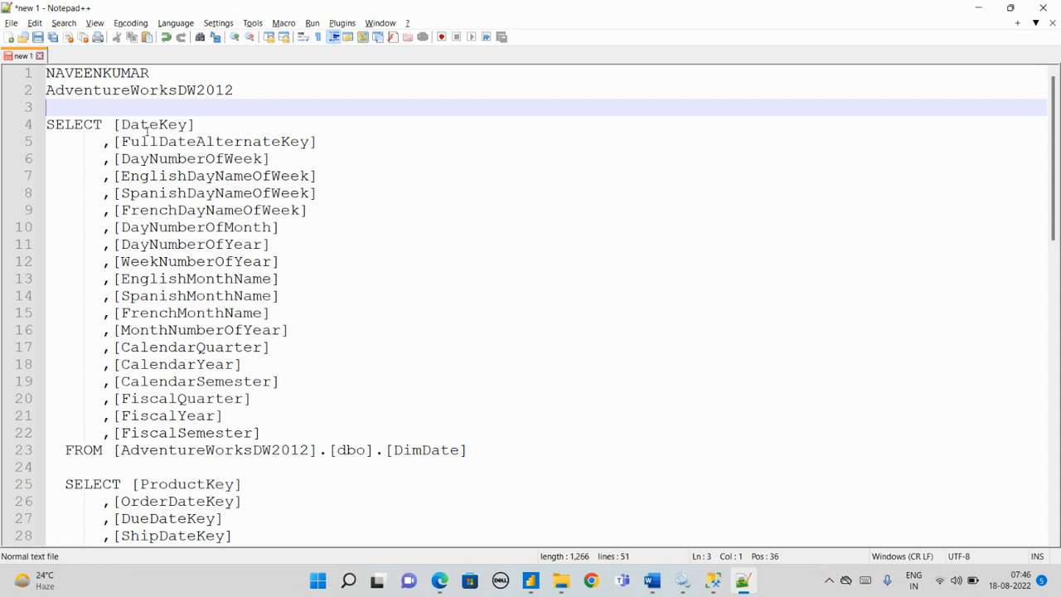
# Step: Review the server name, database name and both queries collected in Notepad++
pyautogui.click(530, 580)
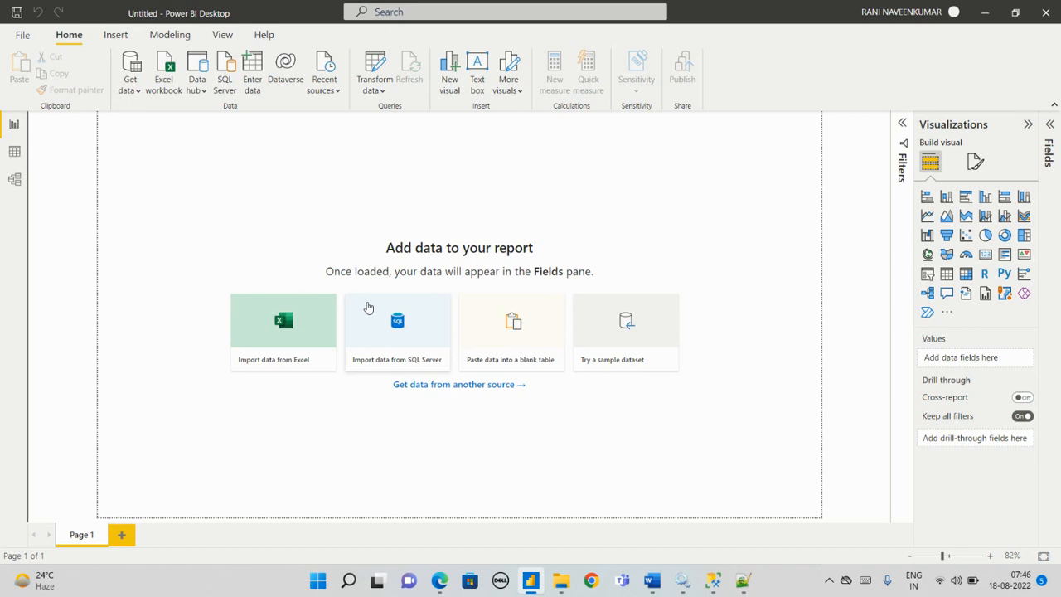
pyautogui.hotkey('alt', 'Tab')
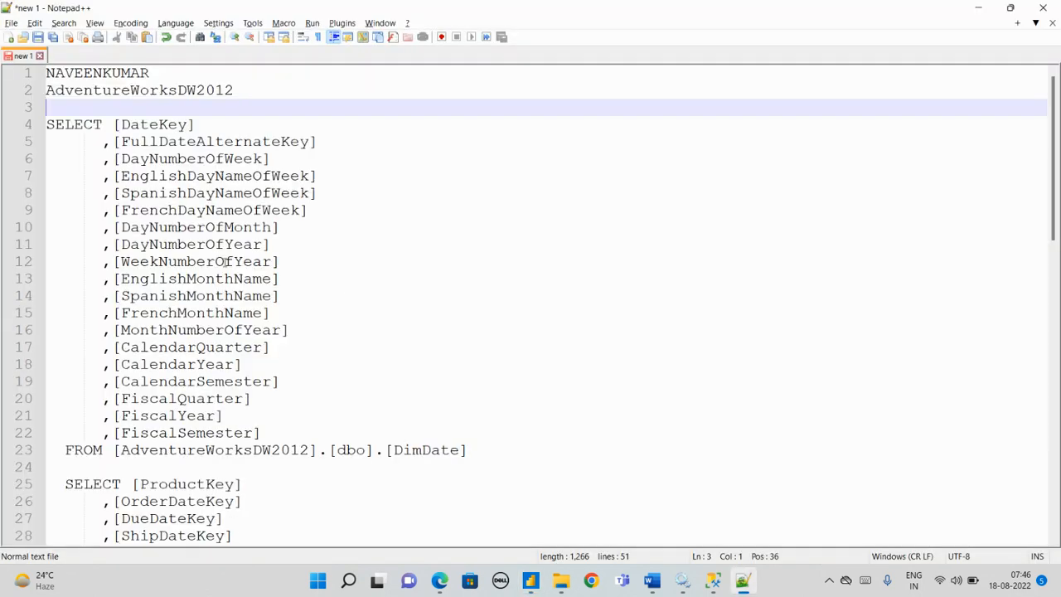
pyautogui.scroll(-3, 209, 230)
pyautogui.scroll(3, 210, 231)
pyautogui.scroll(-3, 305, 284)
pyautogui.scroll(3, 306, 284)
# Step: Switch to Power BI Desktop, start a SQL Server database connection and fill in the server name copied from Notepad++
pyautogui.hotkey('alt', 'Tab')
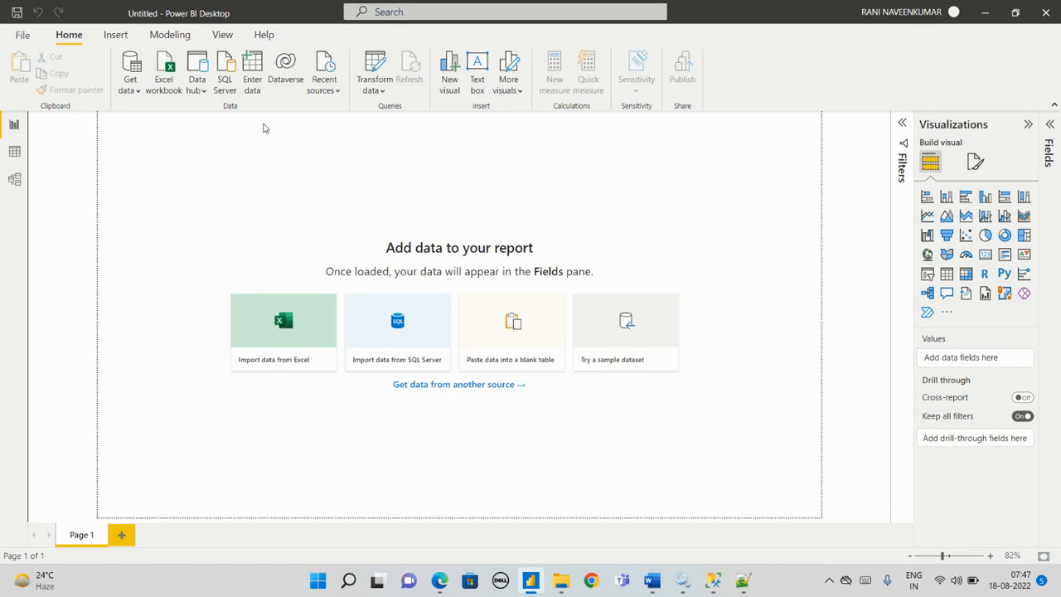
pyautogui.click(223, 82)
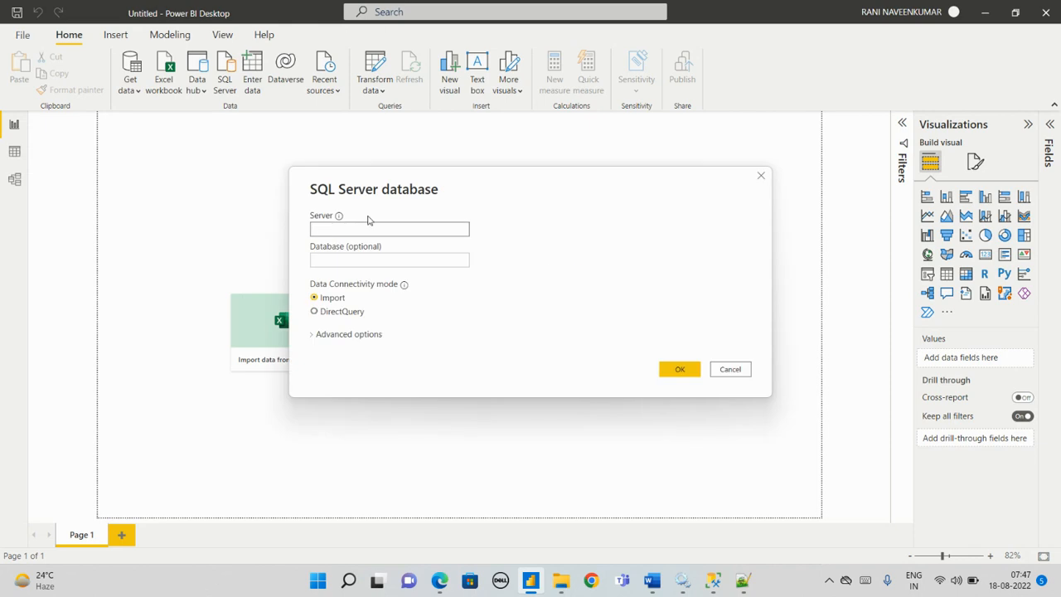
pyautogui.click(741, 581)
pyautogui.moveTo(154, 76); pyautogui.dragTo(48, 74)
pyautogui.hotkey('ctrl', 'c')
pyautogui.hotkey('alt', 'Tab')
pyautogui.hotkey('ctrl', 'v')
pyautogui.press('Tab')
# Step: Copy the database name AdventureWorksDW2012 from Notepad++ into the connection's database setting in Power BI Desktop
pyautogui.hotkey('alt', 'Tab')
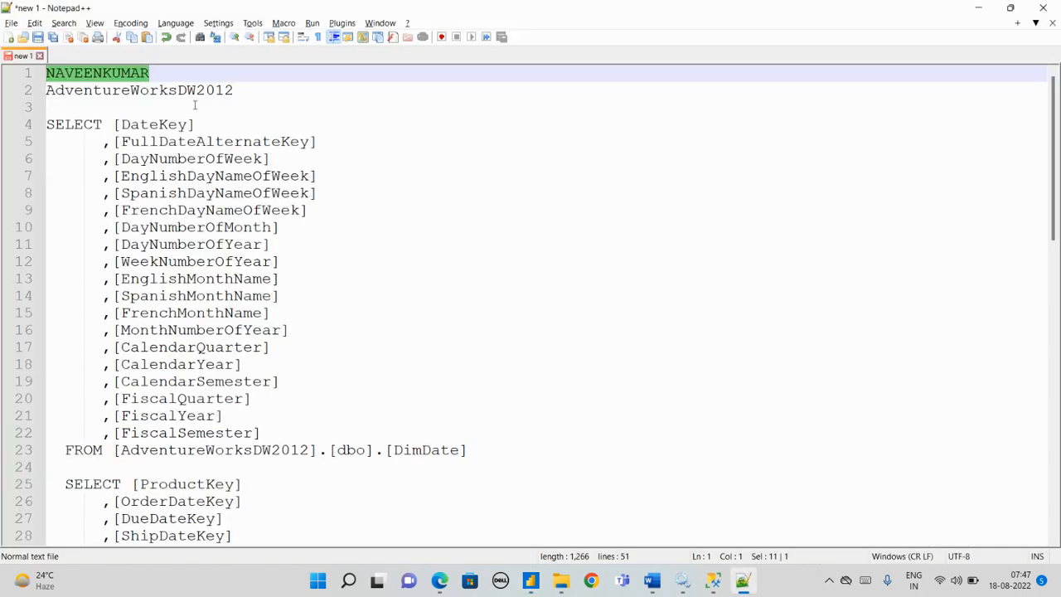
pyautogui.moveTo(234, 90); pyautogui.dragTo(35, 90)
pyautogui.hotkey('ctrl', 'c')
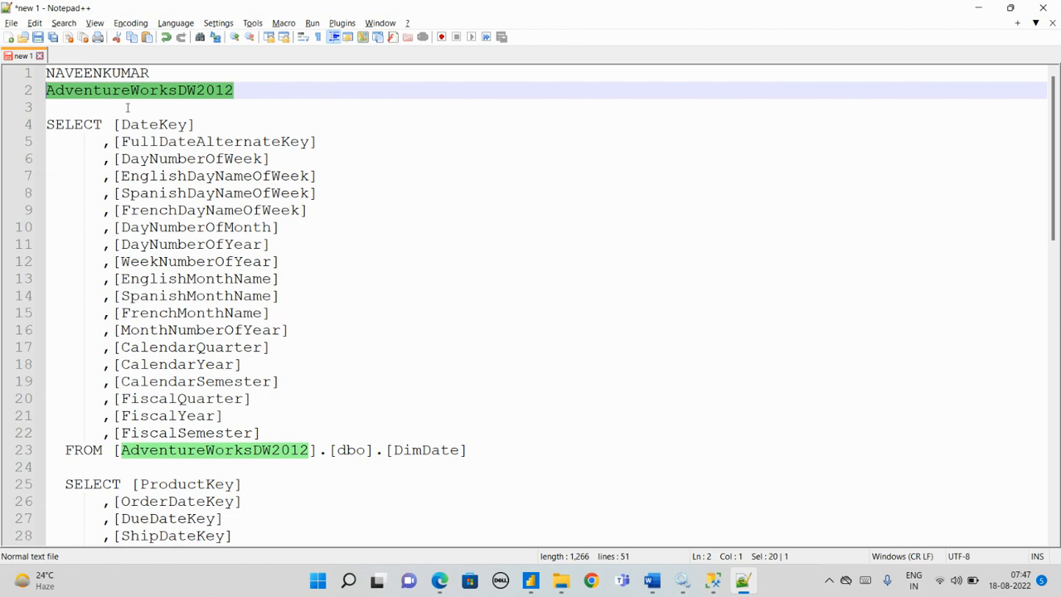
pyautogui.hotkey('alt', 'Tab')
pyautogui.click(377, 260)
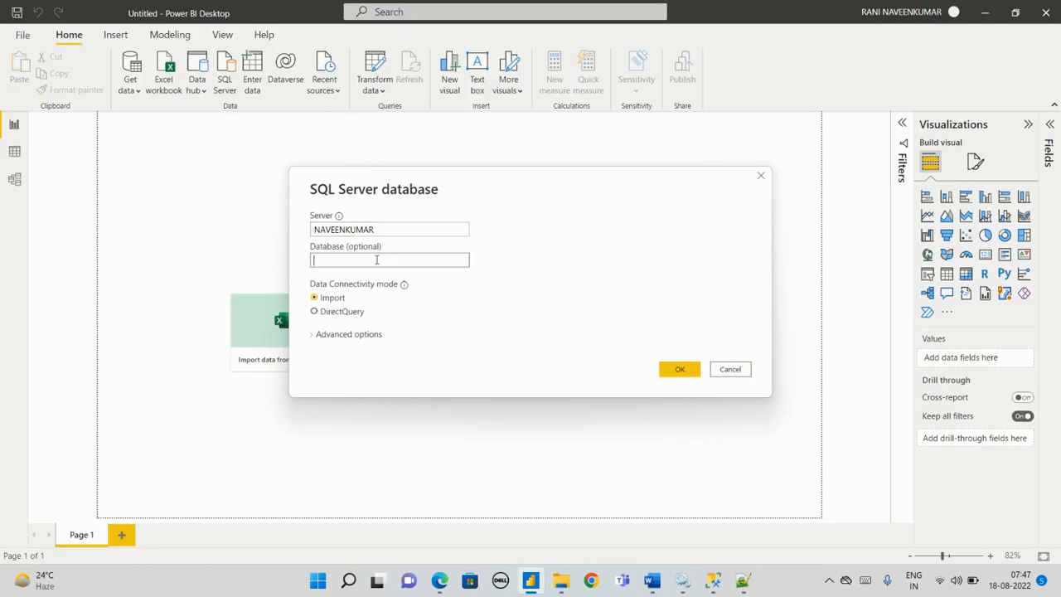
pyautogui.hotkey('ctrl', 'v')
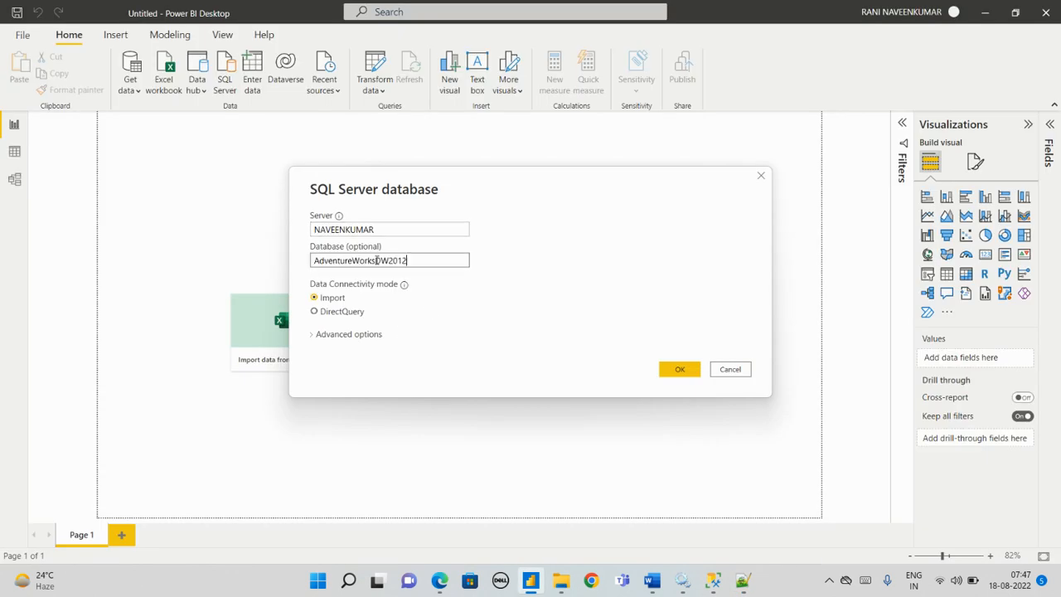
# Step: Expand the advanced options and paste the full DimDate query from Notepad++ as the SQL statement
pyautogui.click(311, 336)
pyautogui.click(318, 395)
pyautogui.hotkey('alt', 'Tab')
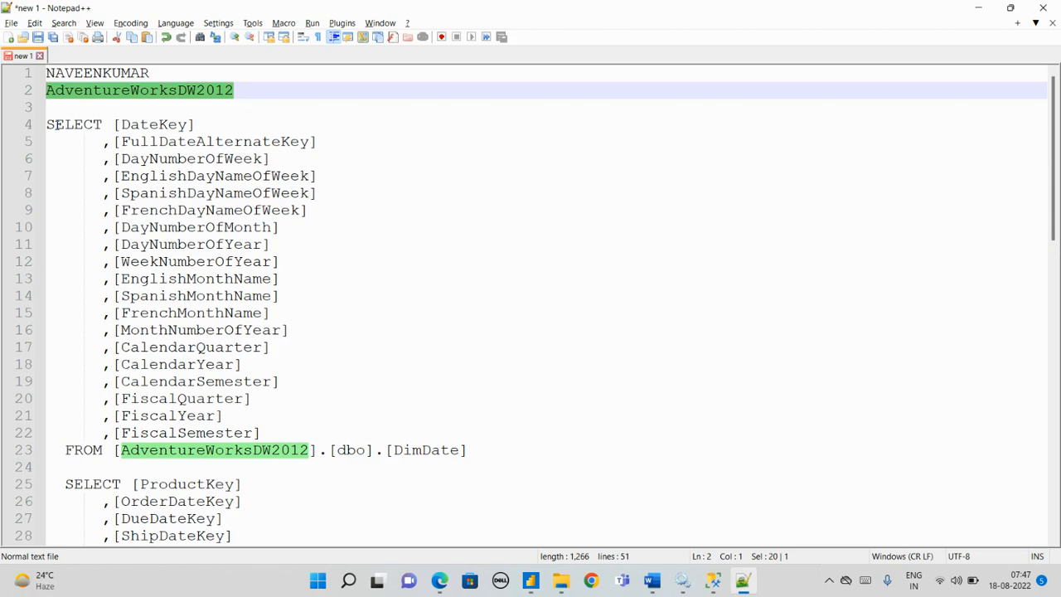
pyautogui.moveTo(47, 124); pyautogui.dragTo(525, 449)
pyautogui.hotkey('ctrl', 'c')
pyautogui.hotkey('alt', 'Tab')
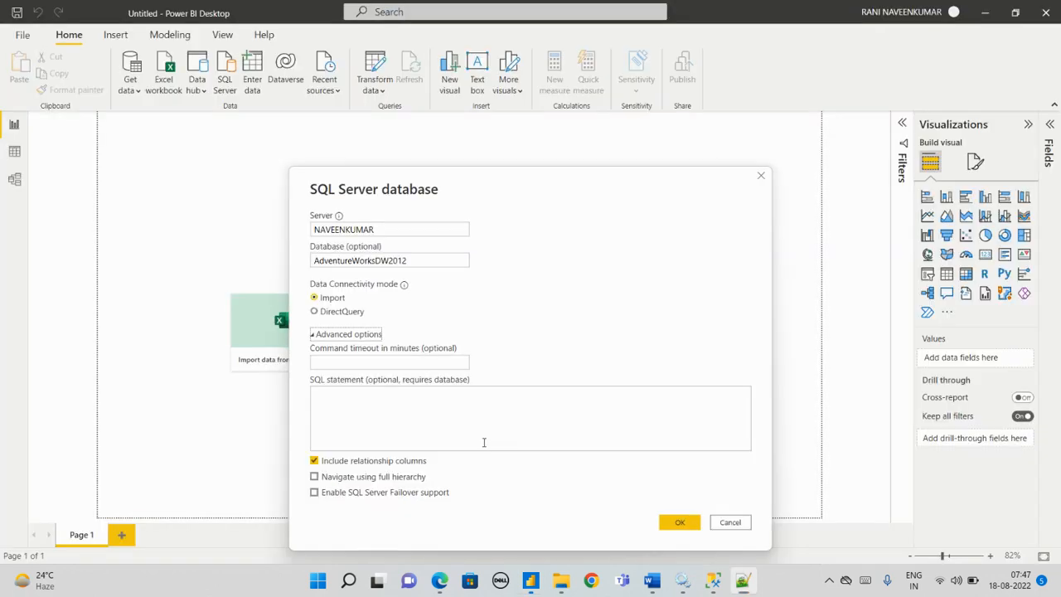
pyautogui.hotkey('ctrl', 'v')
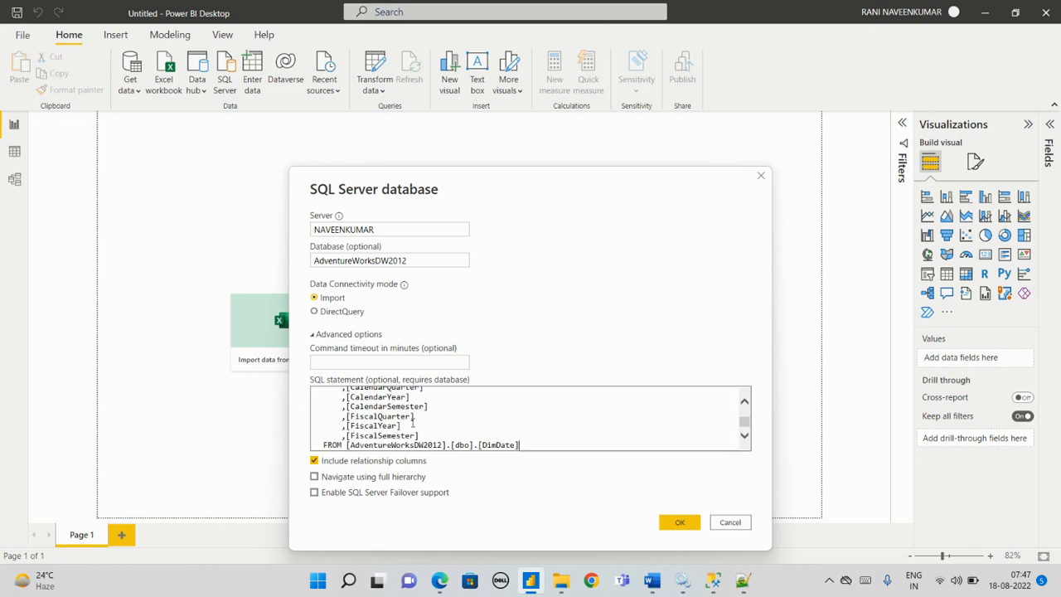
pyautogui.scroll(-1, 414, 425)
pyautogui.scroll(6, 428, 402)
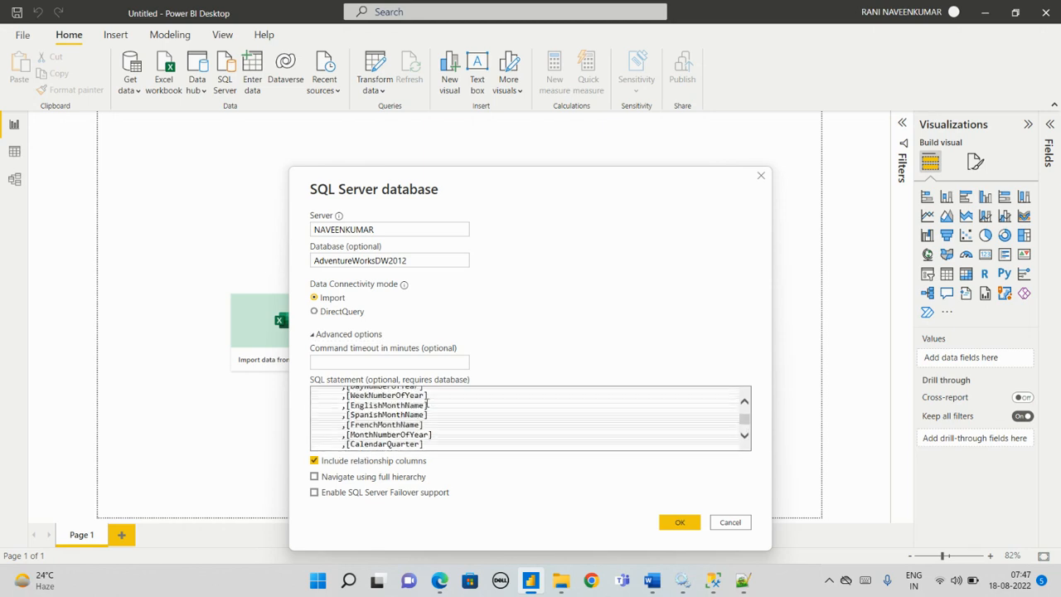
# Step: Set the connectivity mode to DirectQuery, load the DimDate query and check the fields of the loaded table
pyautogui.click(314, 311)
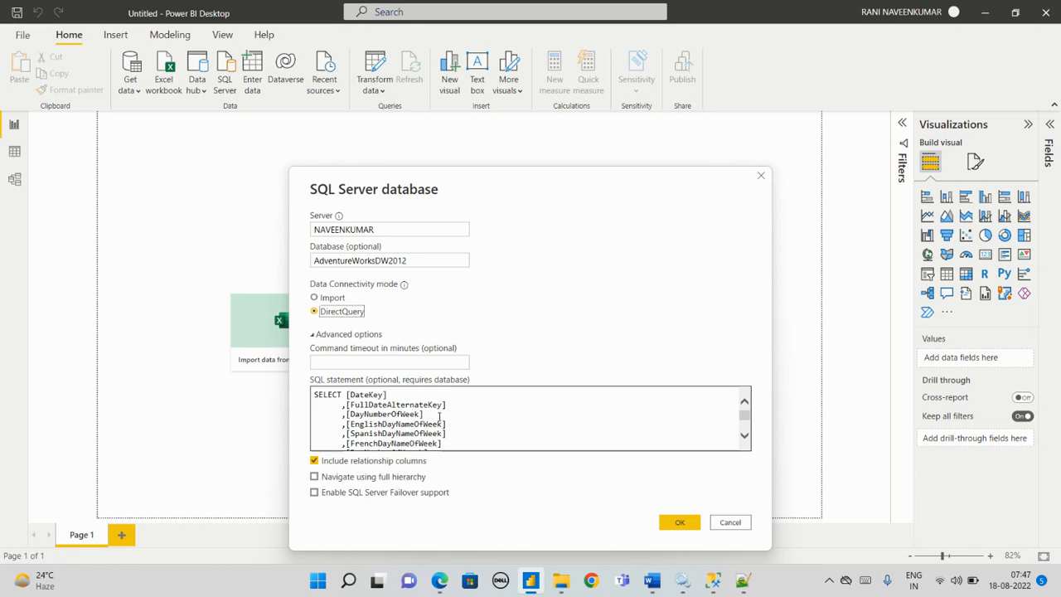
pyautogui.scroll(-1, 429, 416)
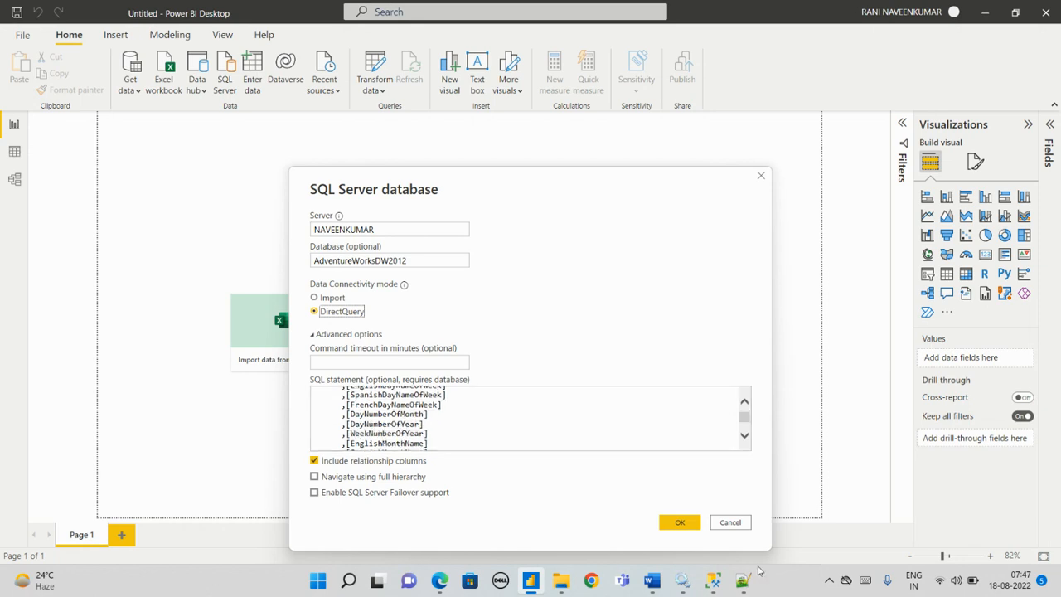
pyautogui.click(678, 524)
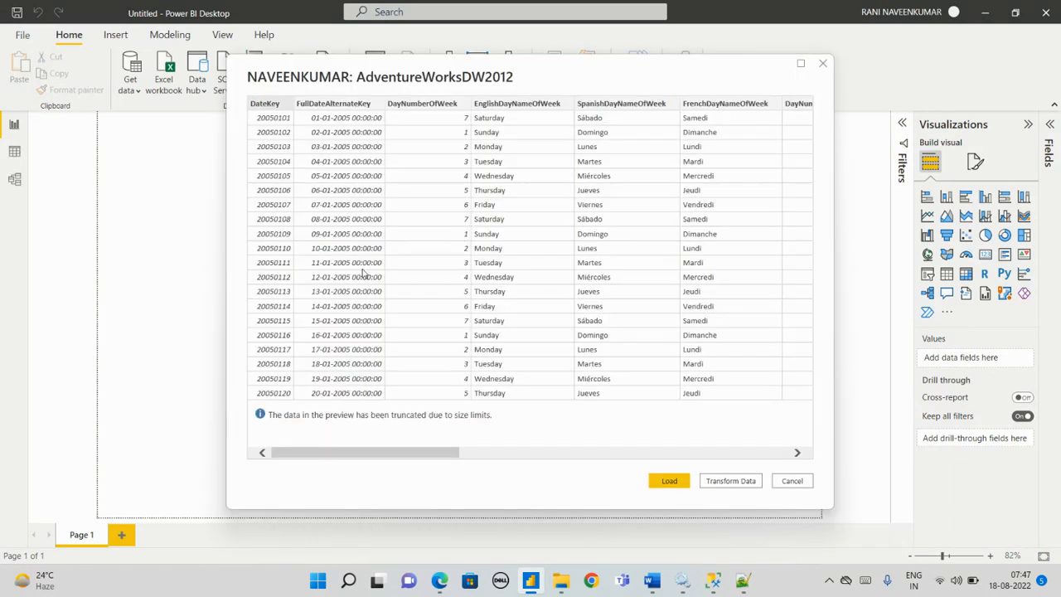
pyautogui.click(669, 483)
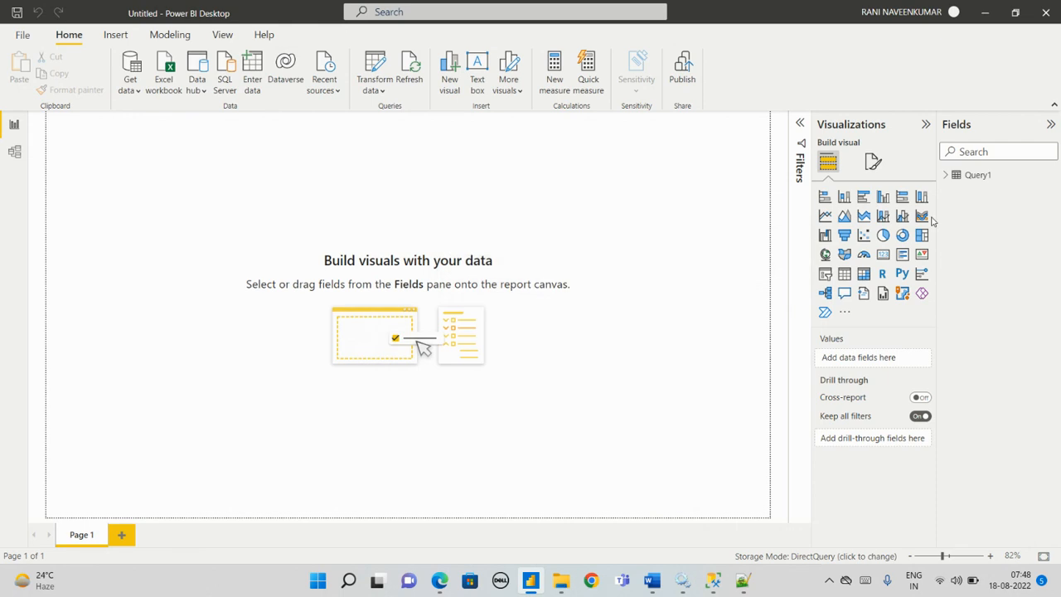
pyautogui.click(946, 176)
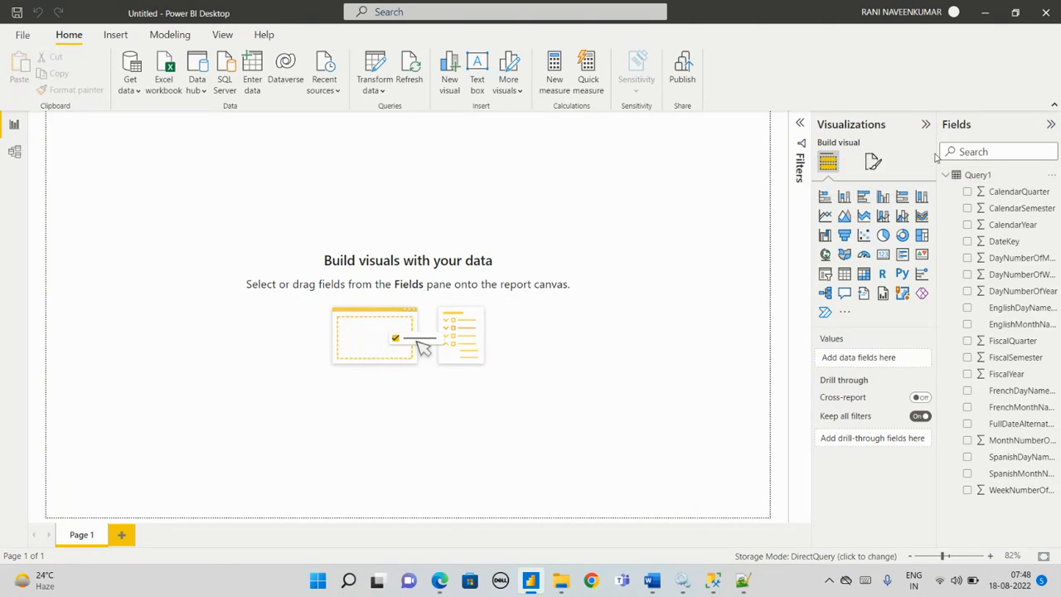
pyautogui.click(946, 175)
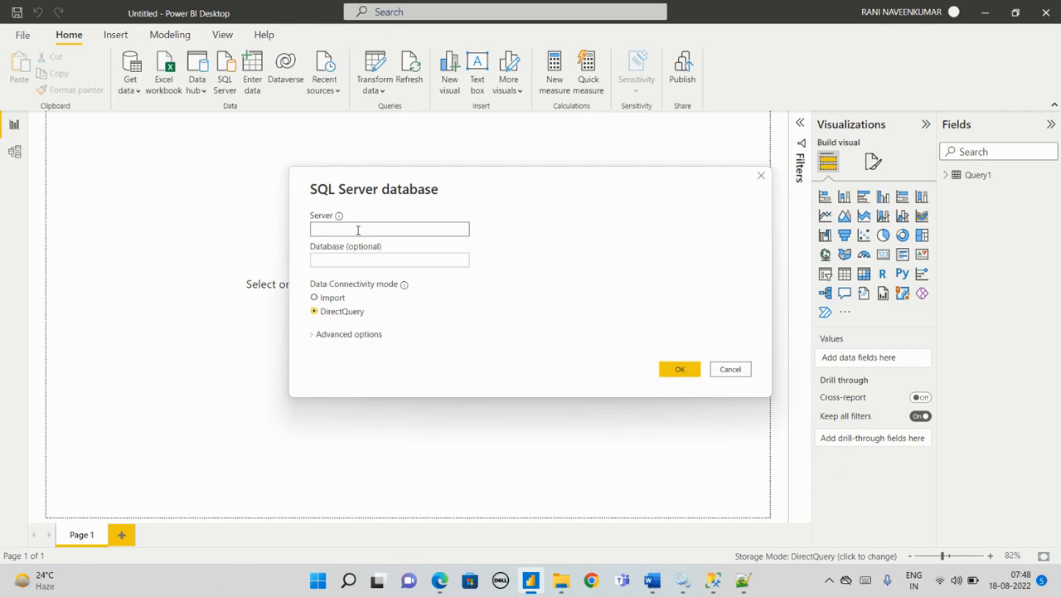
# Step: Start a second SQL Server database connection and fill in the server name copied from Notepad++
pyautogui.hotkey('alt', 'Tab')
pyautogui.moveTo(150, 72); pyautogui.dragTo(32, 60)
pyautogui.hotkey('alt', 'Tab')
pyautogui.hotkey('ctrl', 'v')
# Step: Set the second connection's database to AdventureWorksDW2012 copied from Notepad++ and its connectivity mode to DirectQuery
pyautogui.hotkey('alt', 'Tab')
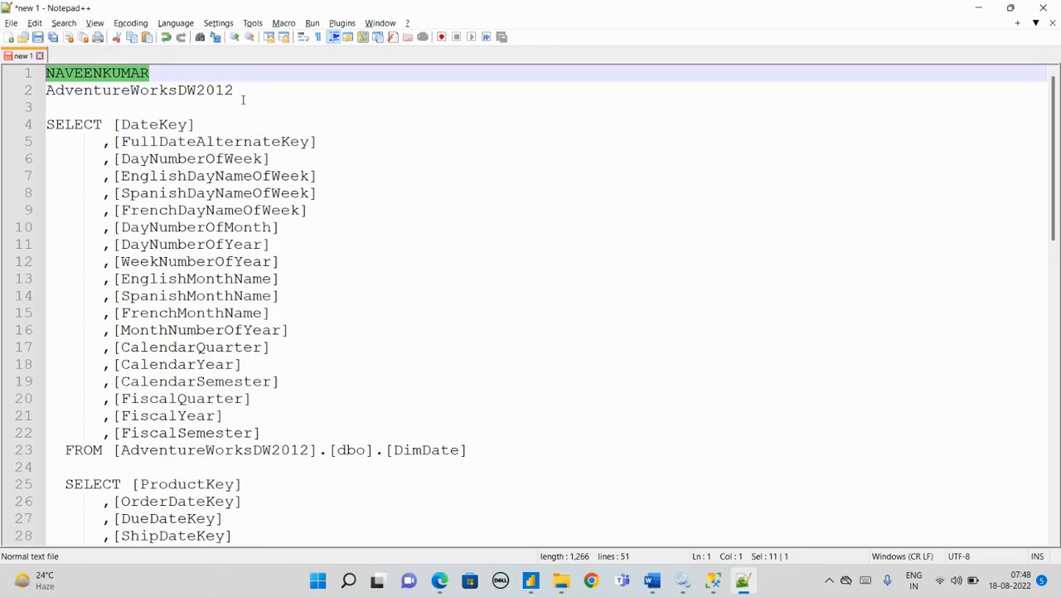
pyautogui.moveTo(243, 100); pyautogui.dragTo(45, 89)
pyautogui.hotkey('alt', 'Tab')
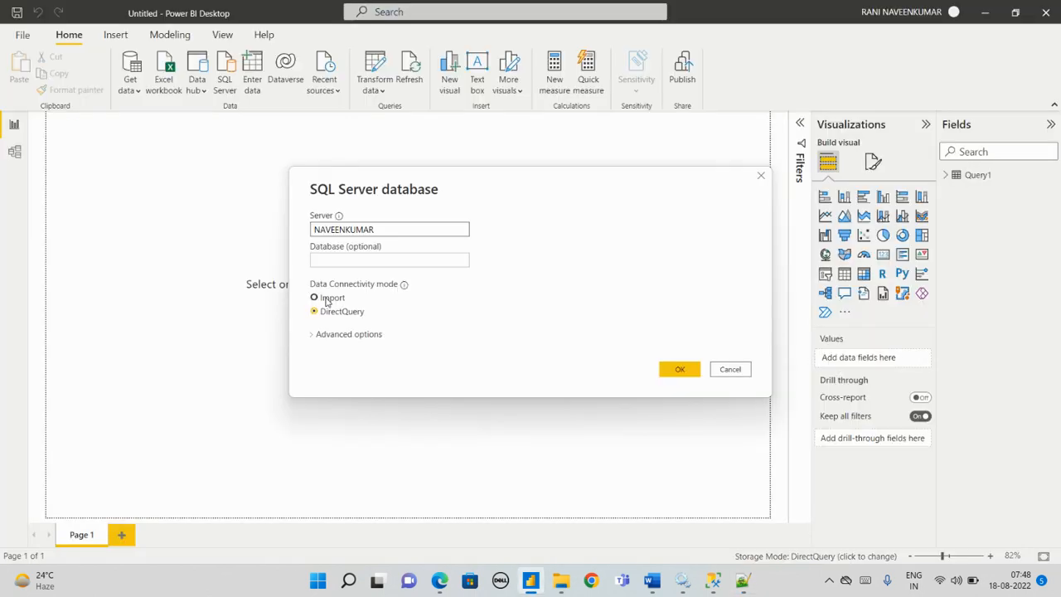
pyautogui.click(344, 261)
pyautogui.hotkey('ctrl', 'v')
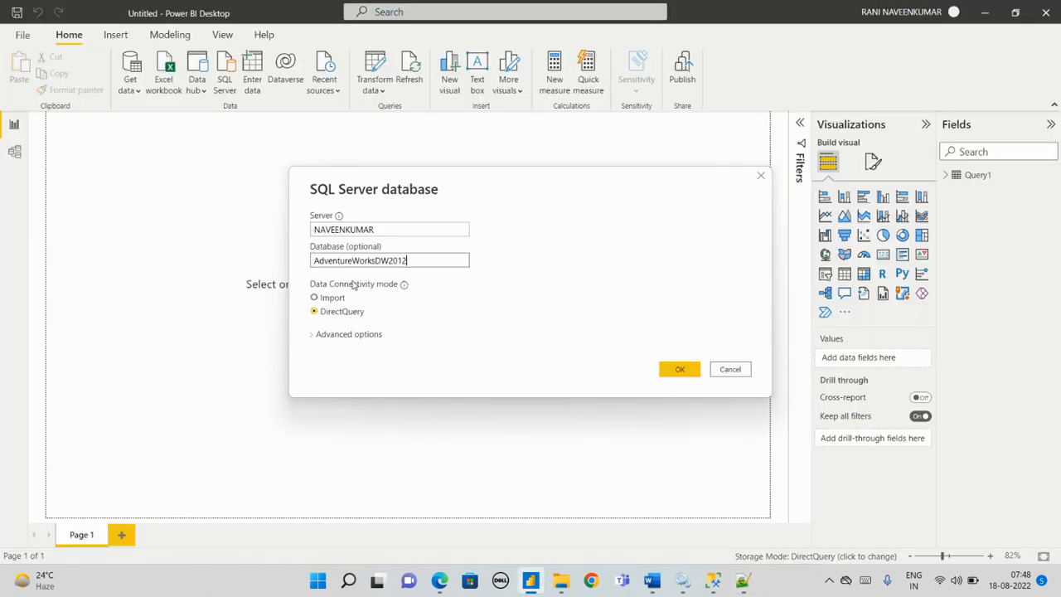
pyautogui.click(315, 312)
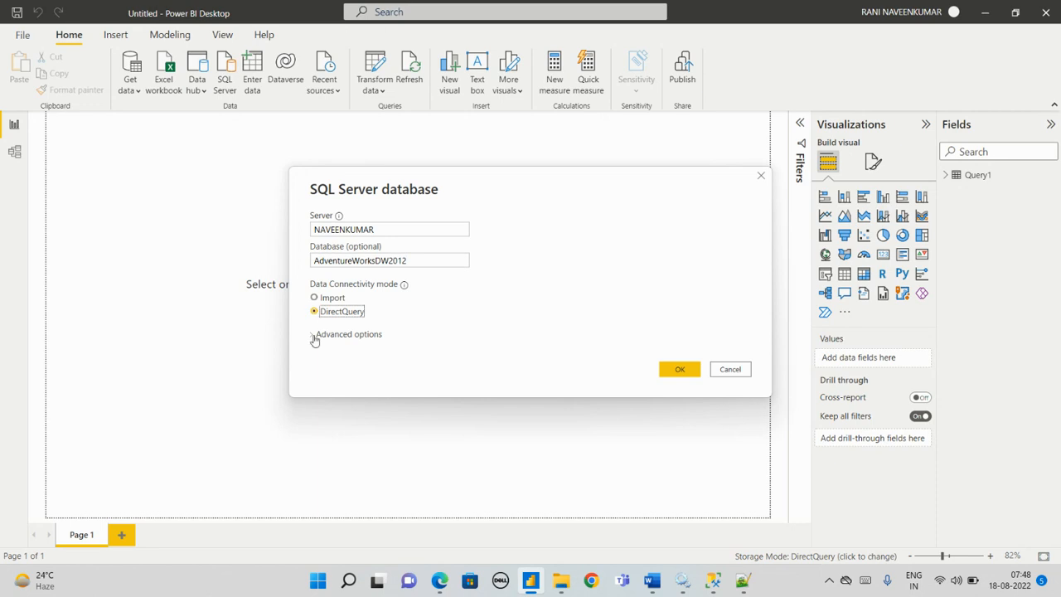
# Step: Expand the advanced options and paste the full FactInternetSales query from Notepad++ as the SQL statement
pyautogui.click(314, 334)
pyautogui.hotkey('alt', 'Tab')
pyautogui.scroll(-4, 105, 350)
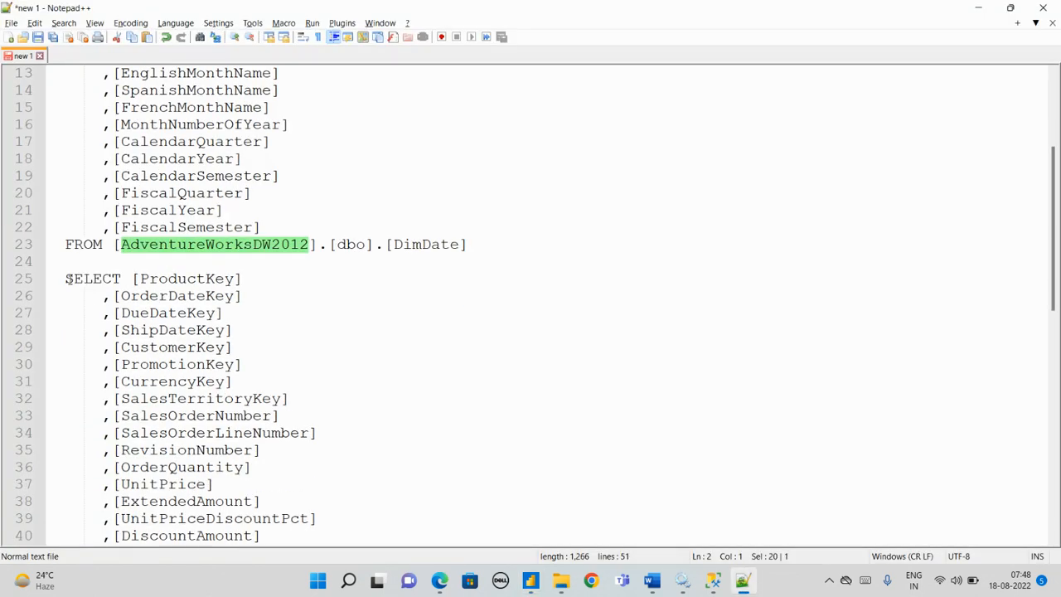
pyautogui.moveTo(67, 279); pyautogui.dragTo(516, 548)
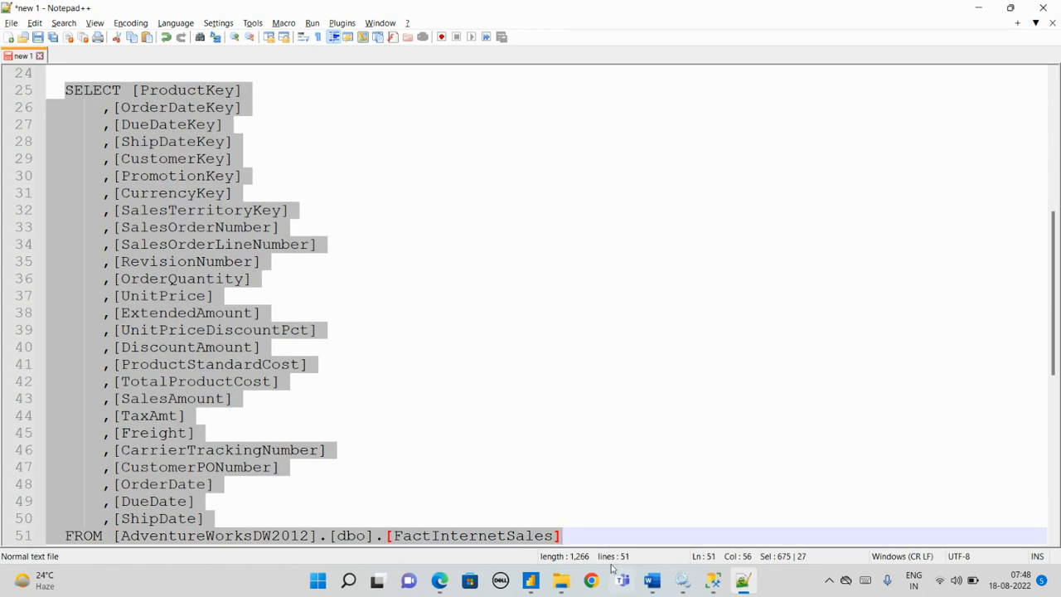
pyautogui.hotkey('alt', 'Tab')
pyautogui.click(367, 409)
pyautogui.hotkey('ctrl', 'v')
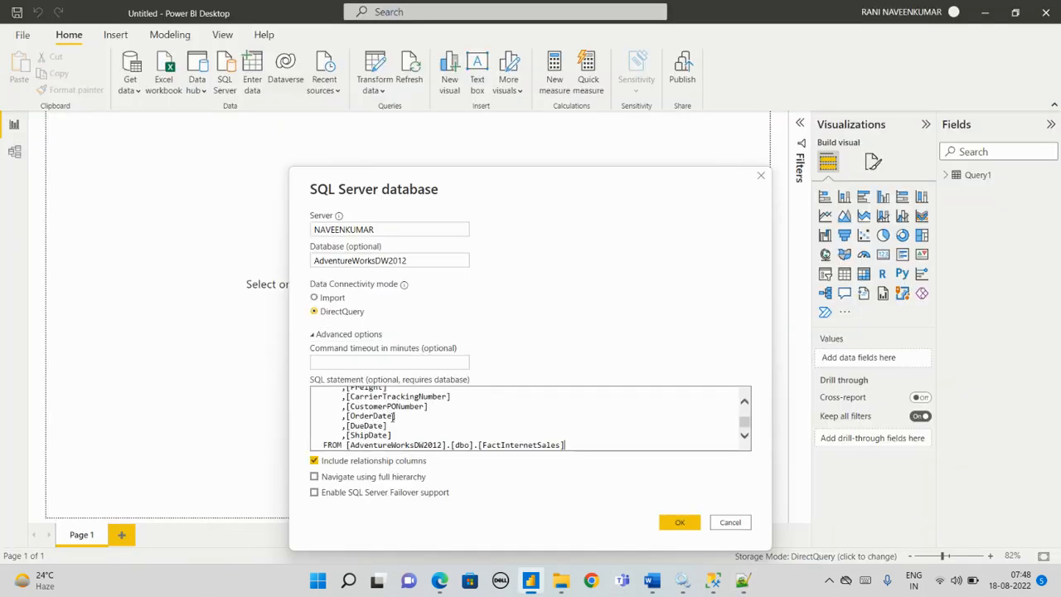
# Step: Copy the table name FactInternetSales from the end of the SQL statement, then confirm the connection and load the query
pyautogui.scroll(1, 401, 434)
pyautogui.scroll(-1, 431, 440)
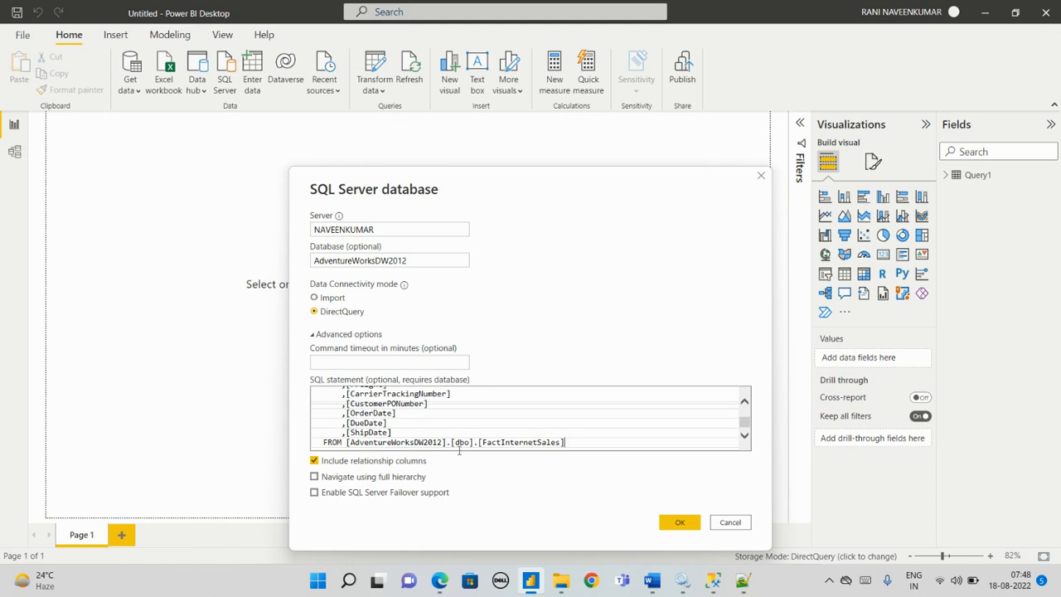
pyautogui.moveTo(482, 443); pyautogui.dragTo(560, 446)
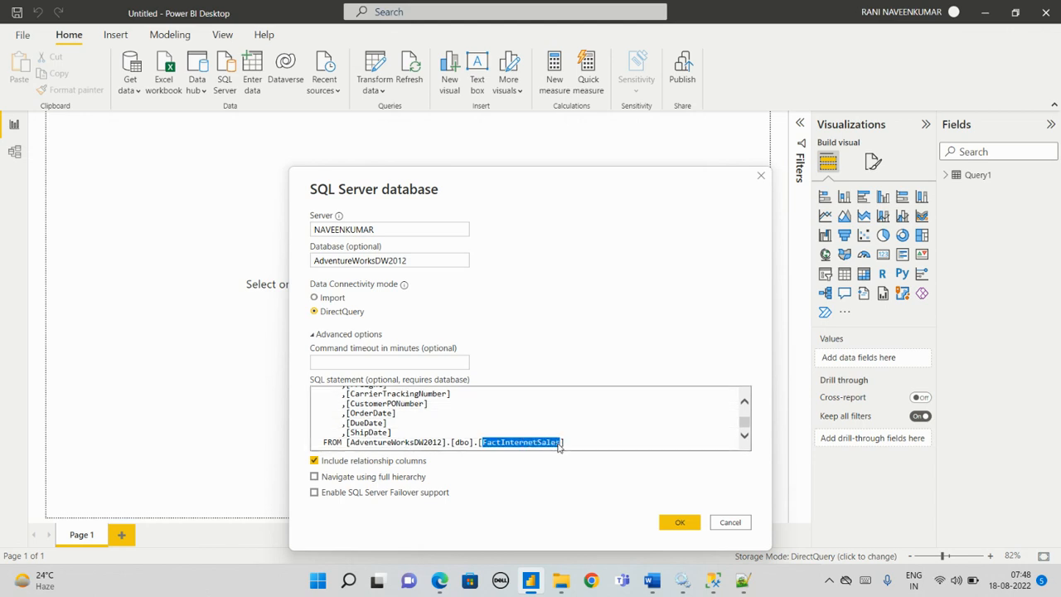
pyautogui.click(675, 525)
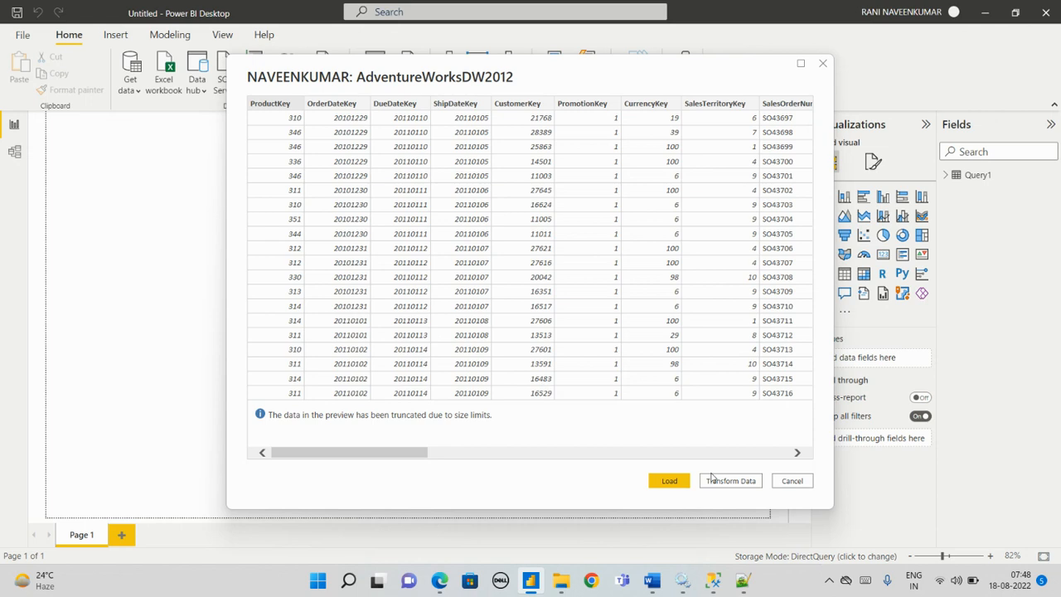
pyautogui.click(669, 481)
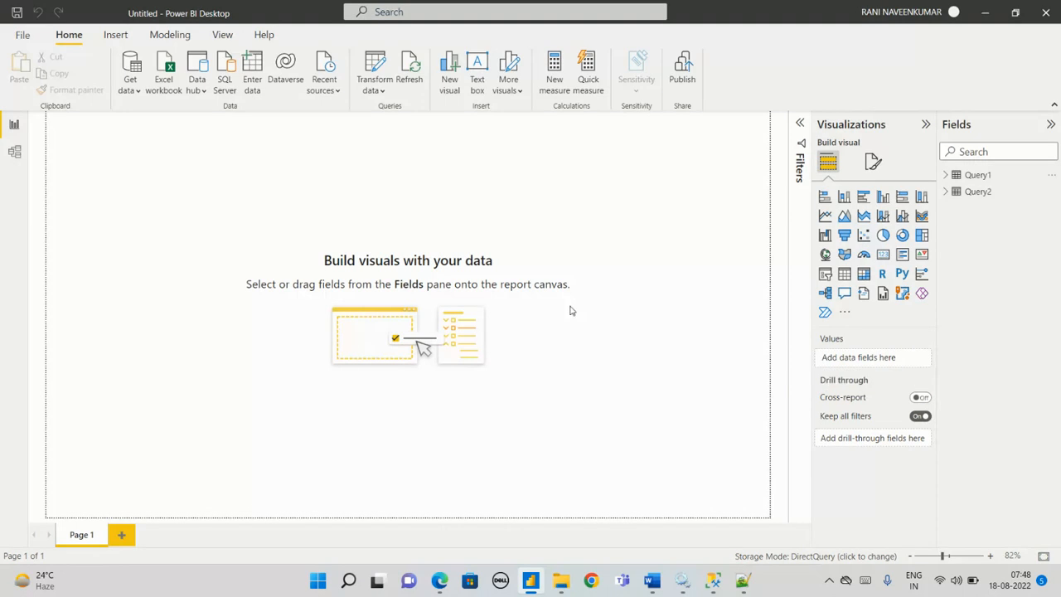
# Step: Rename the Query2 table as FactInternetSales using the copied name
pyautogui.rightClick(980, 196)
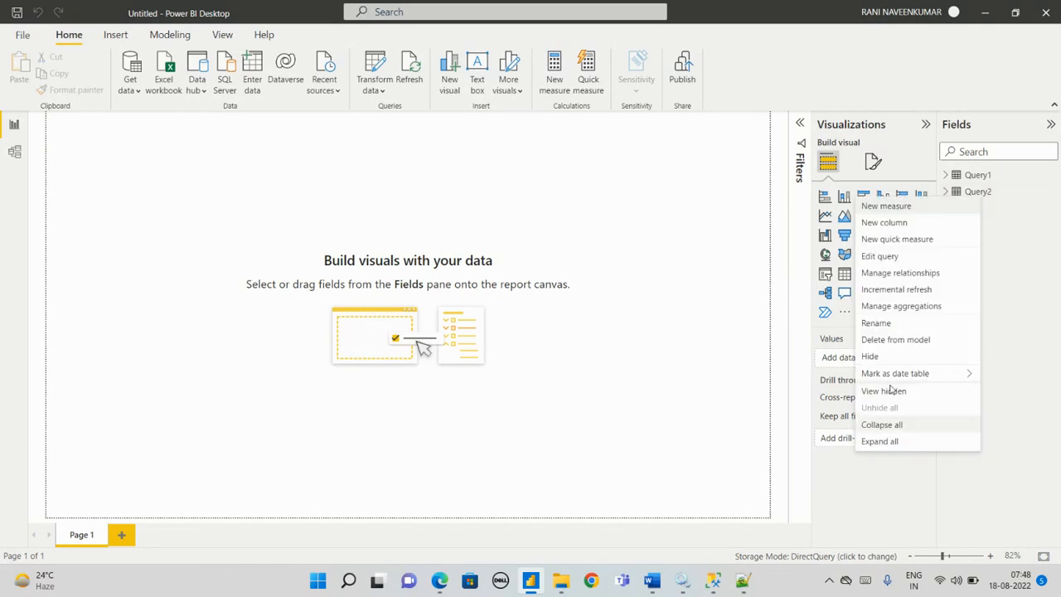
pyautogui.click(887, 323)
pyautogui.hotkey('ctrl', 'v')
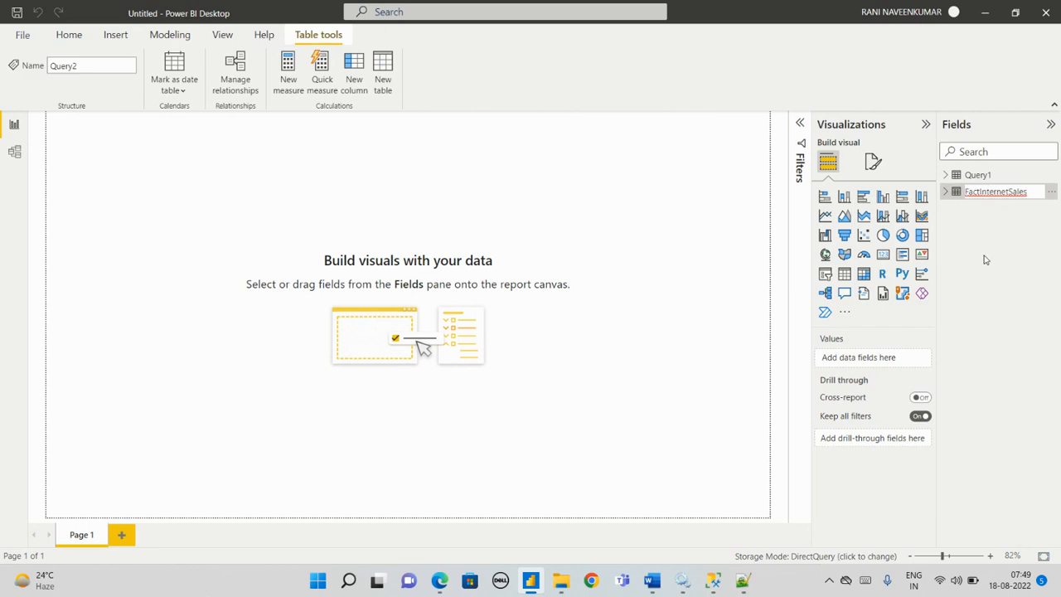
pyautogui.press('Return')
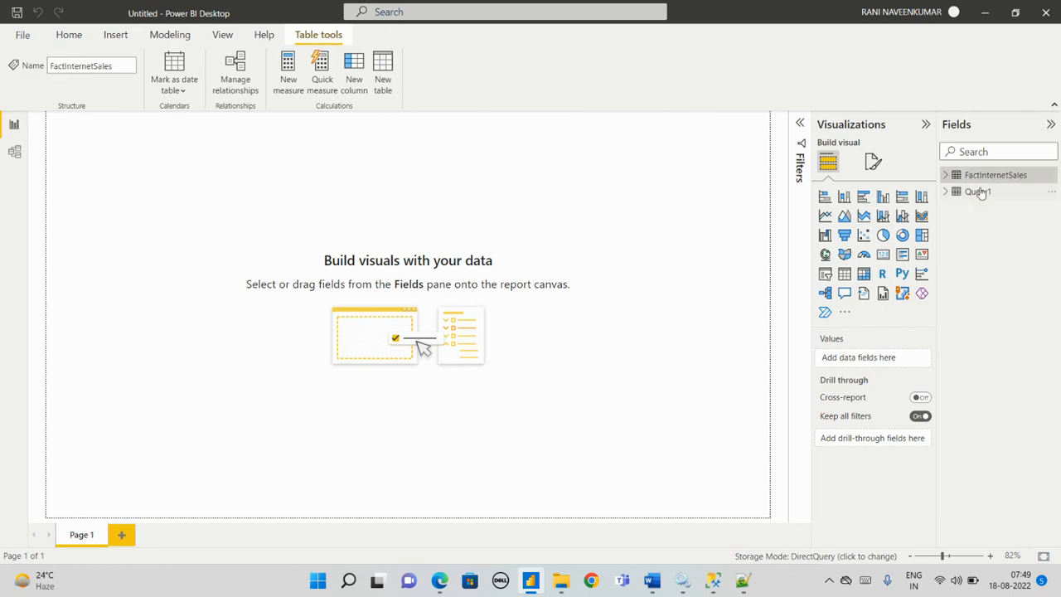
# Step: Rename the Query1 table as DimDate, copying the name from the first query in Notepad++
pyautogui.rightClick(982, 193)
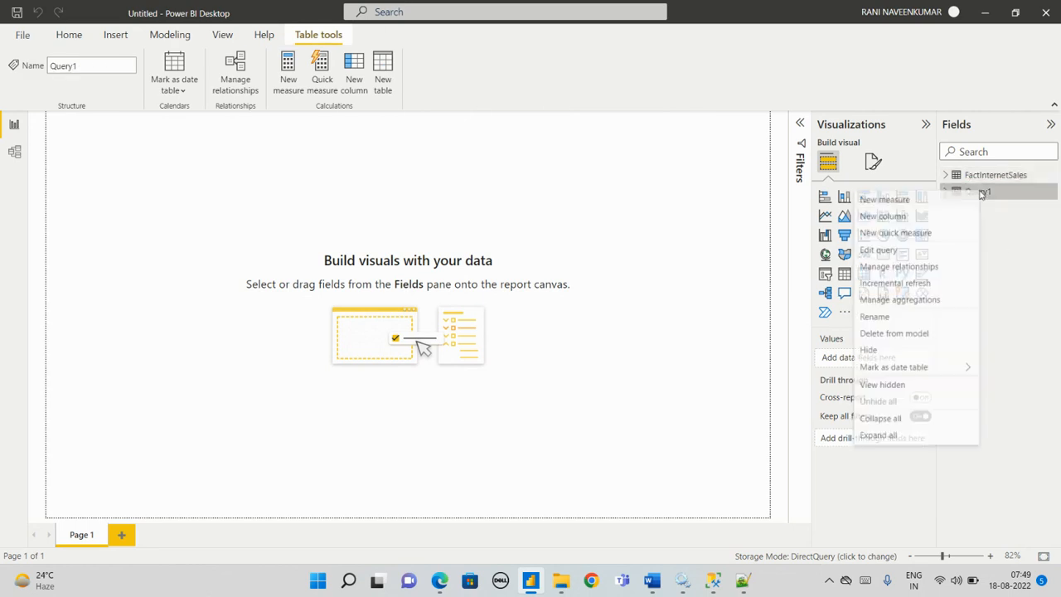
pyautogui.click(1003, 253)
pyautogui.hotkey('alt', 'Tab')
pyautogui.scroll(5, 176, 219)
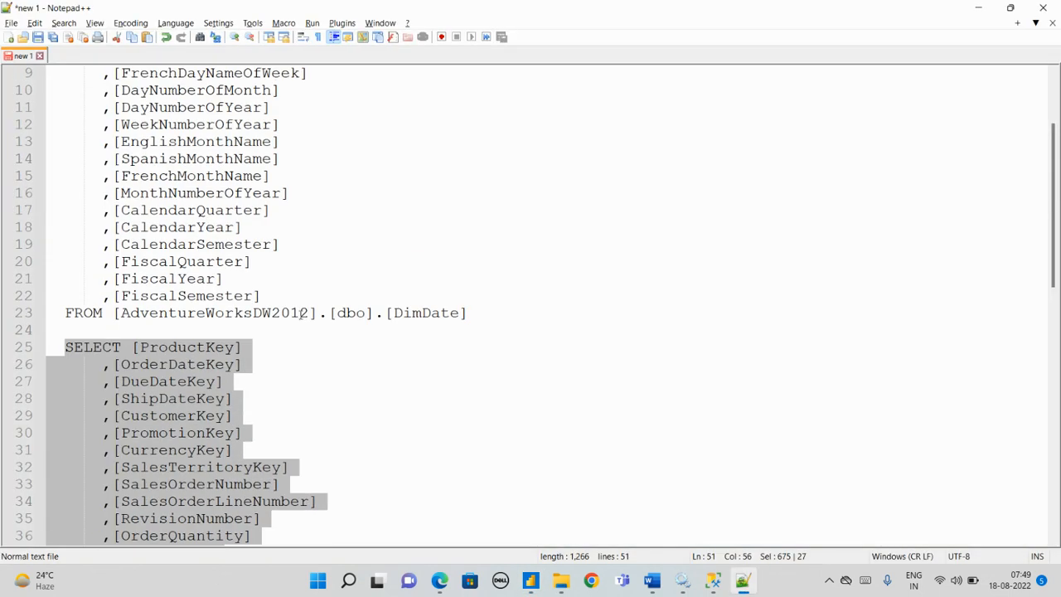
pyautogui.doubleClick(396, 313)
pyautogui.hotkey('ctrl', 'c')
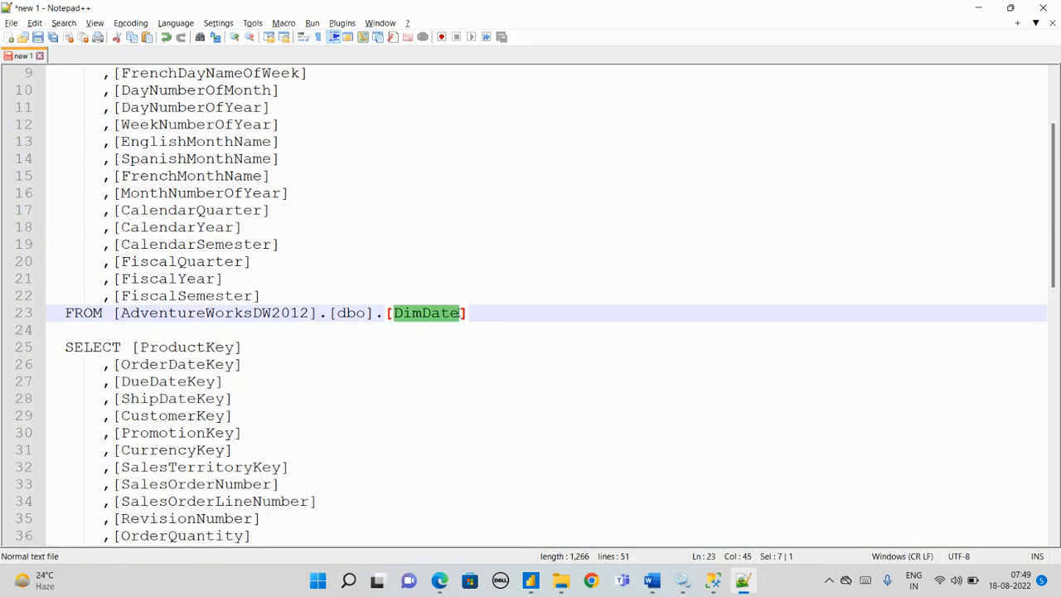
pyautogui.hotkey('alt', 'Tab')
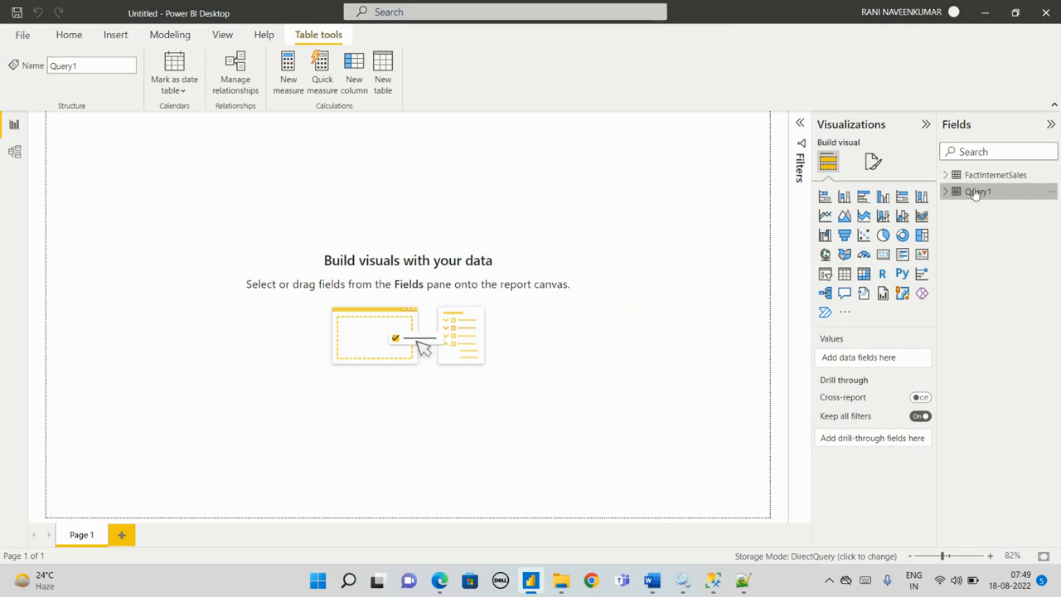
pyautogui.rightClick(980, 192)
pyautogui.click(871, 315)
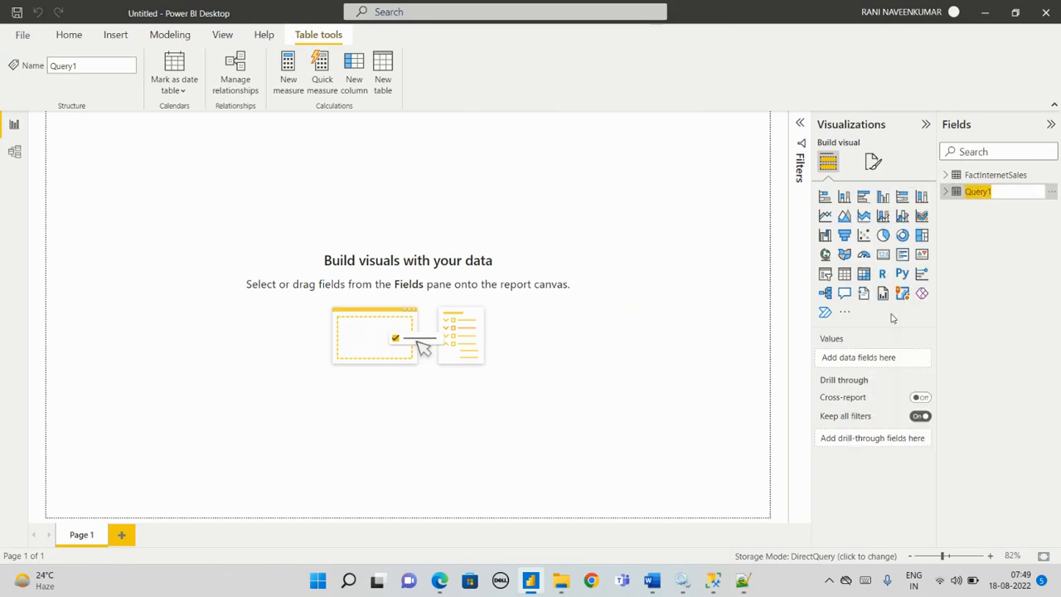
pyautogui.hotkey('ctrl', 'v')
pyautogui.click(1013, 296)
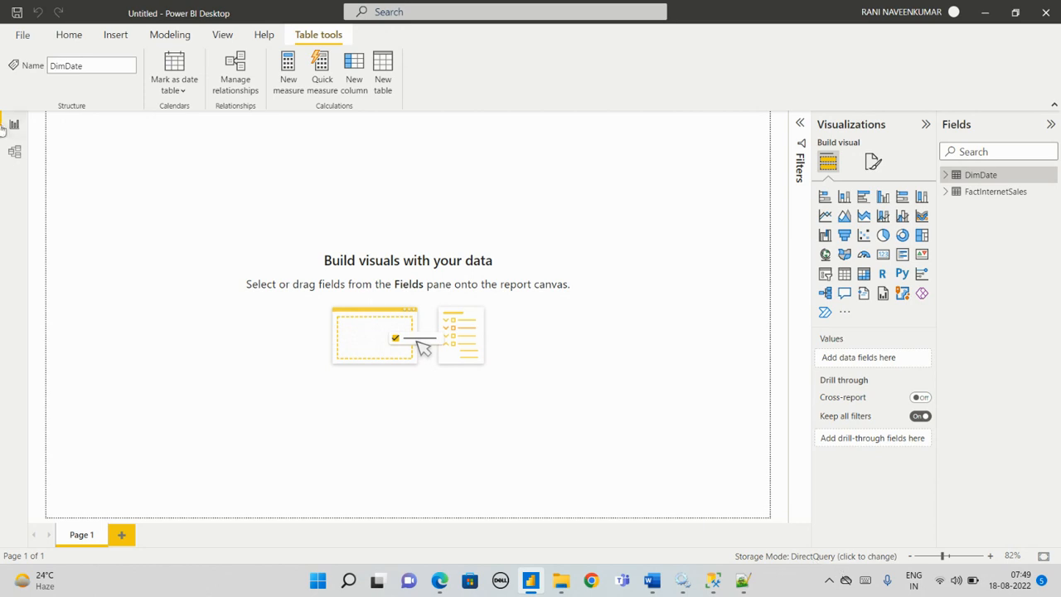
# Step: Examine the DimDate and FactInternetSales tables in the model view, checking their fields and source details against the queries in Notepad++
pyautogui.click(14, 150)
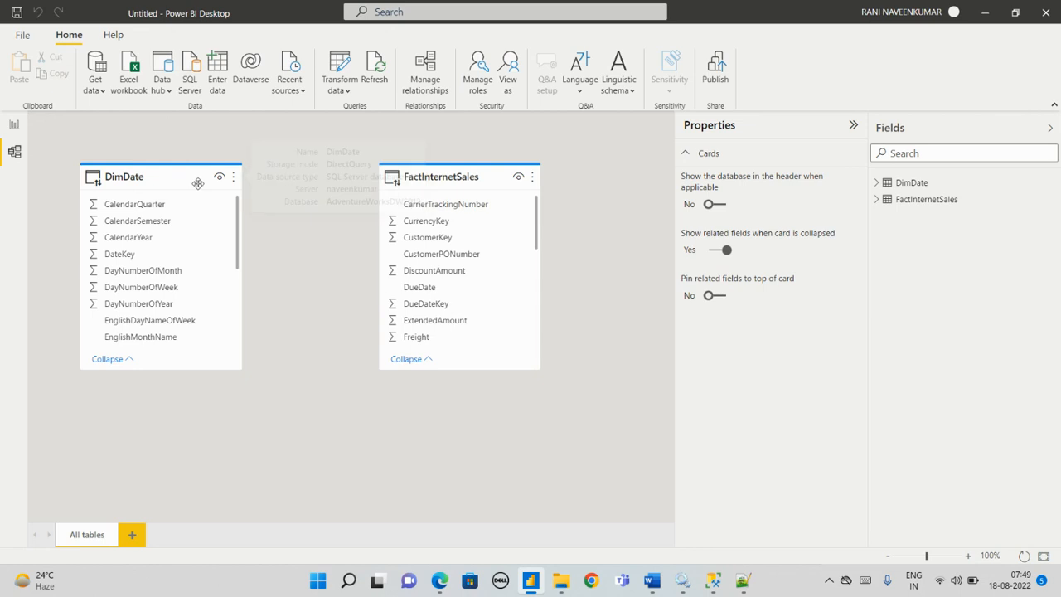
pyautogui.scroll(-3, 472, 301)
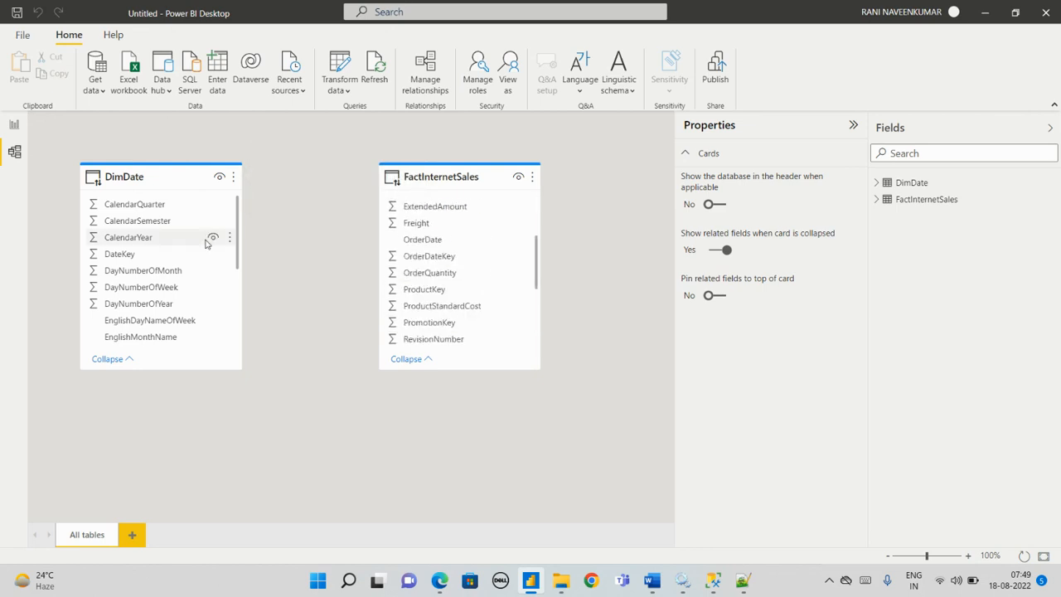
pyautogui.scroll(-1, 464, 273)
pyautogui.scroll(3, 415, 240)
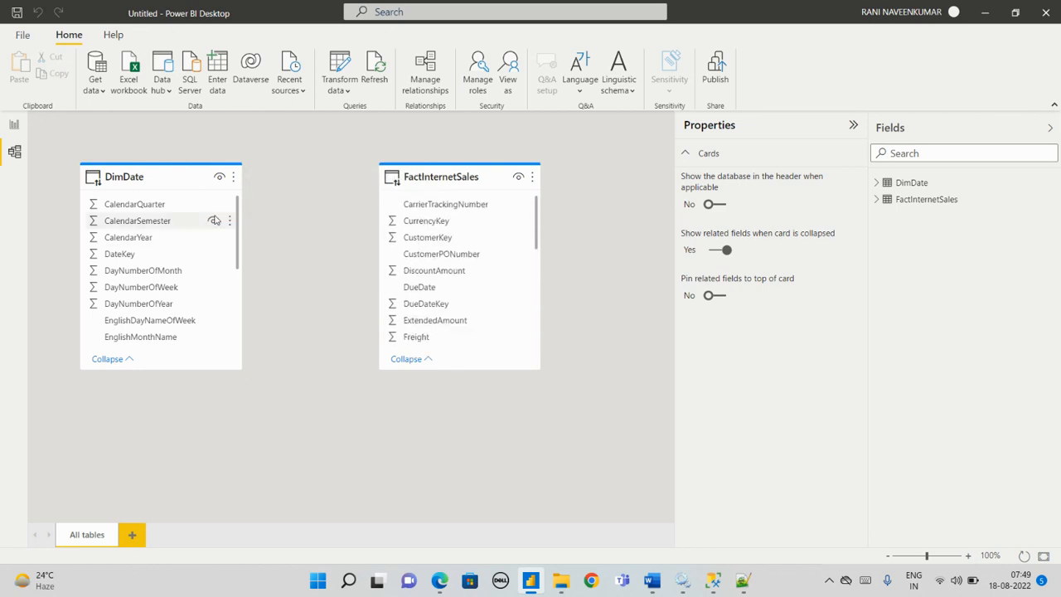
pyautogui.hotkey('alt', 'Tab')
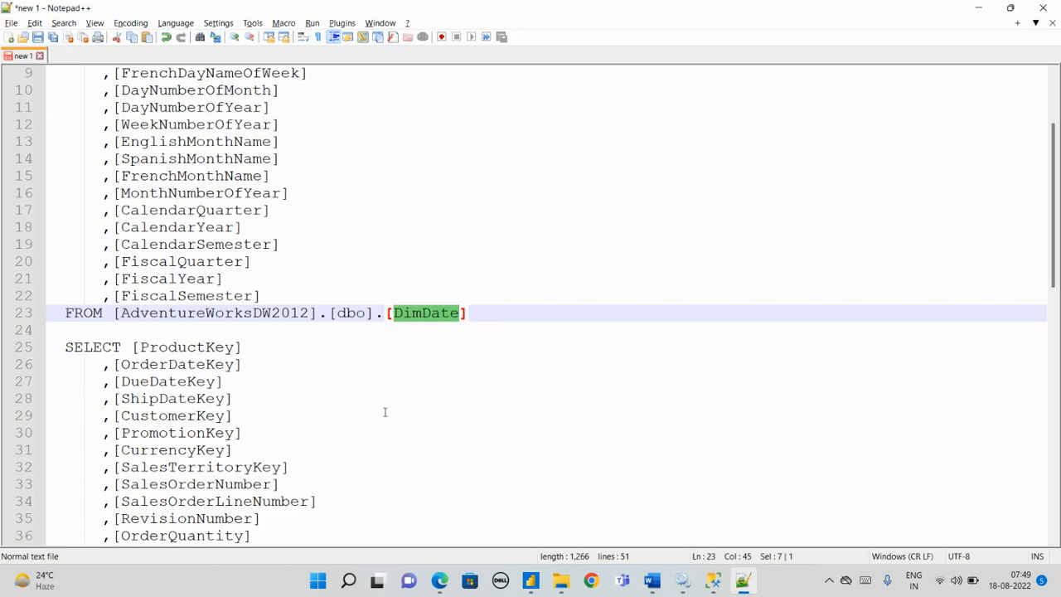
pyautogui.scroll(3, 207, 294)
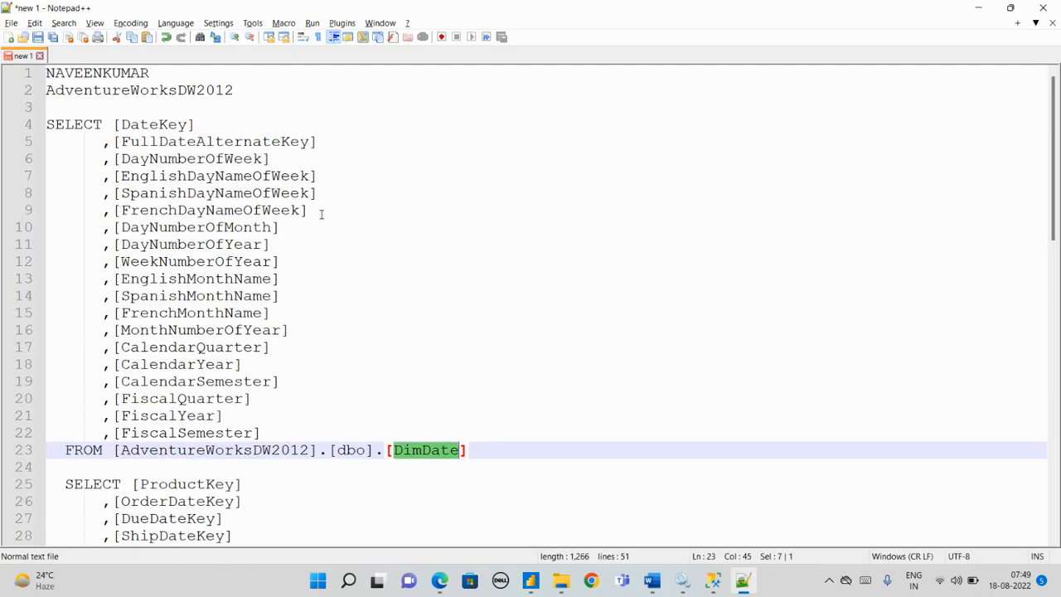
pyautogui.hotkey('alt', 'Tab')
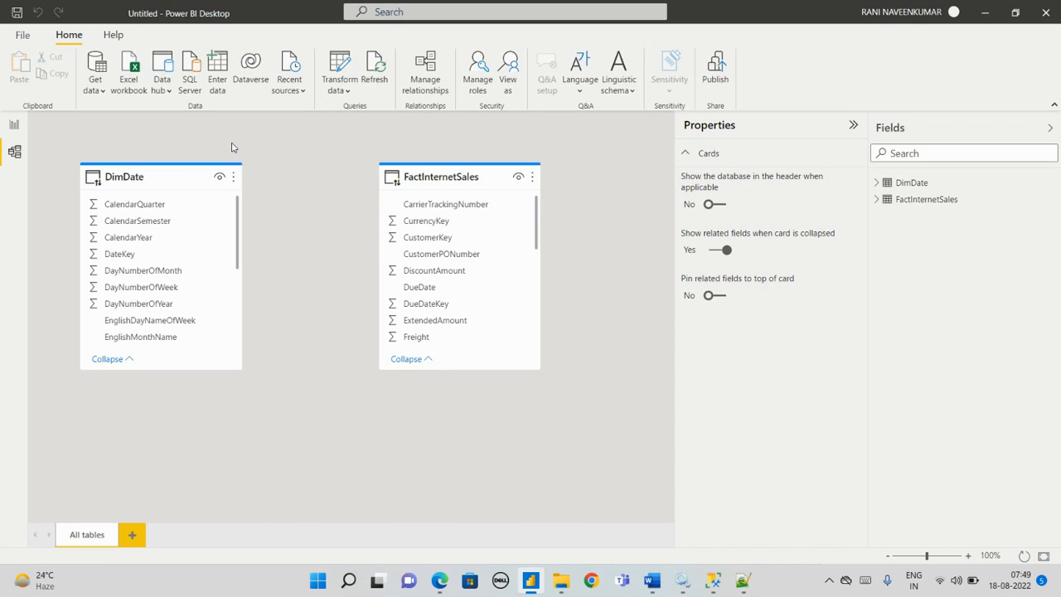
pyautogui.hotkey('alt', 'Tab')
pyautogui.hotkey('alt', 'Tab')
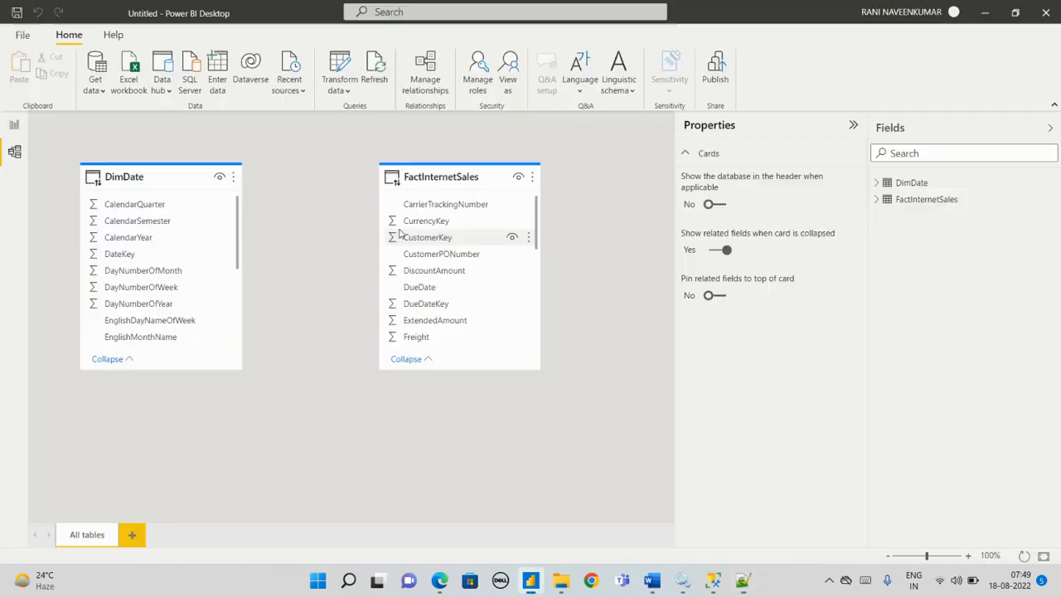
pyautogui.moveTo(471, 177)
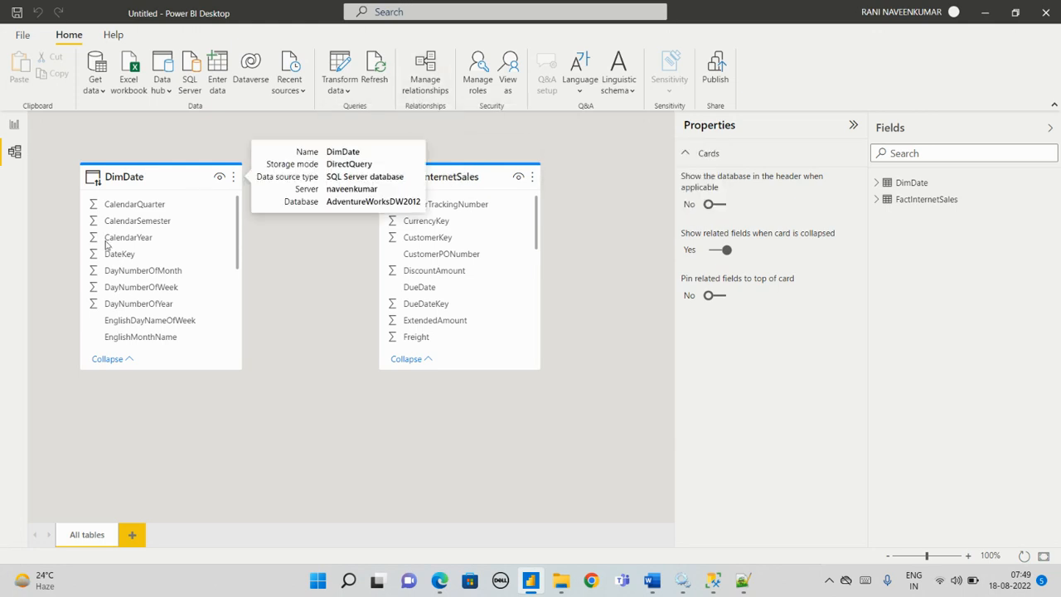
pyautogui.hotkey('alt', 'Tab')
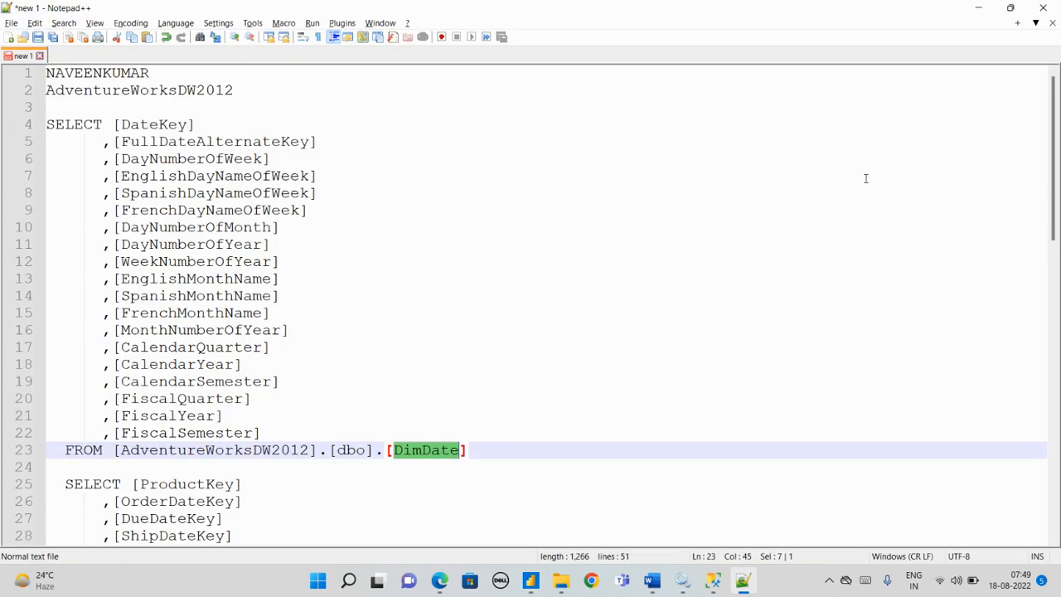
pyautogui.hotkey('alt', 'Tab')
# Step: Return to the report view and open the Power Query Editor to transform the data
pyautogui.click(13, 126)
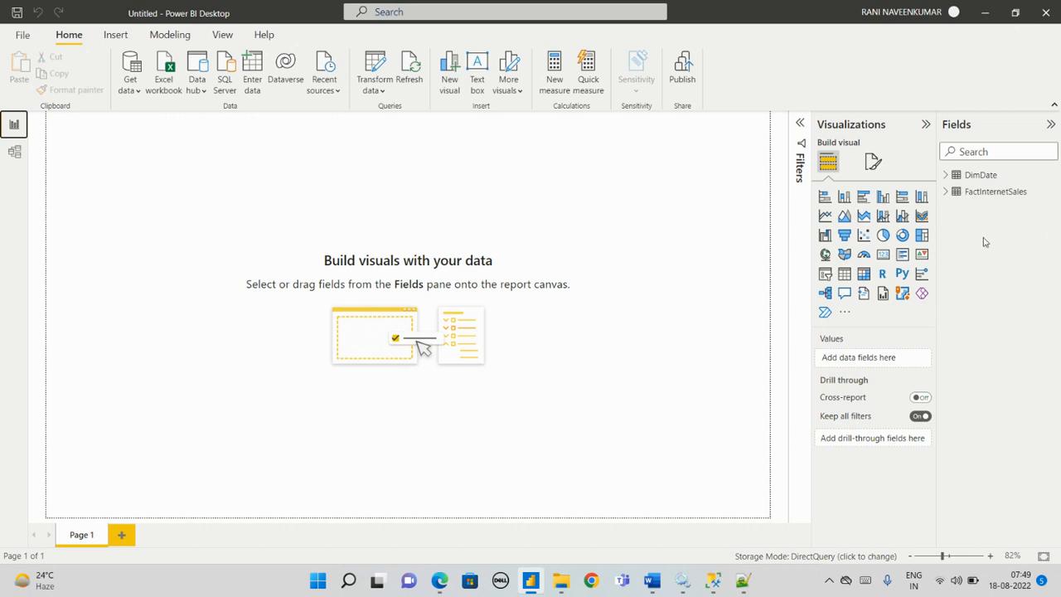
pyautogui.hotkey('alt', 'Tab')
pyautogui.hotkey('alt', 'Tab')
pyautogui.click(382, 86)
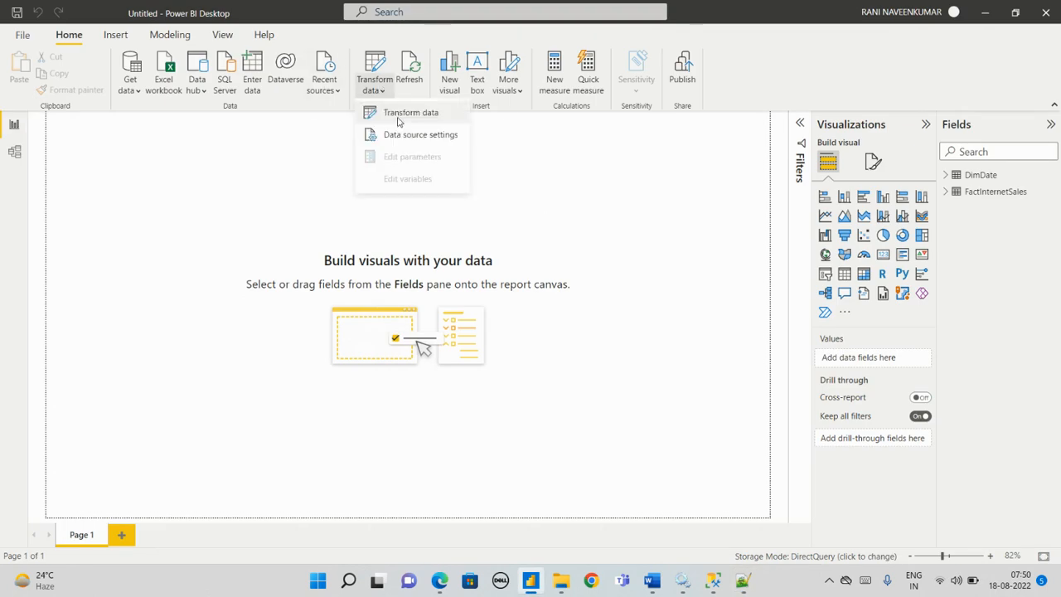
pyautogui.click(401, 116)
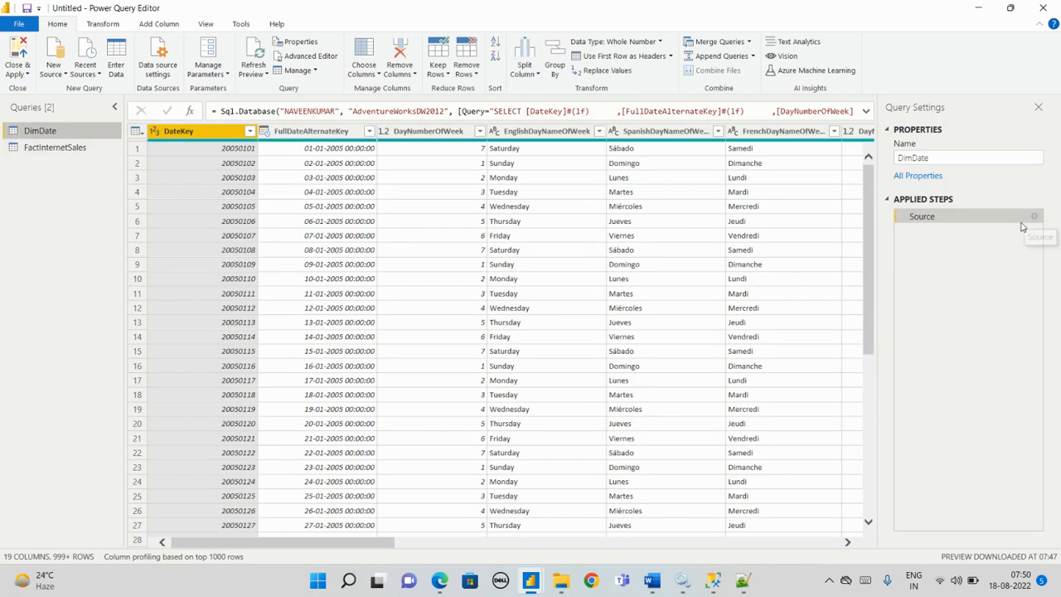
# Step: Open the source settings of the DimDate query, review its server, database and SQL statement, and accept them as they are
pyautogui.click(1033, 217)
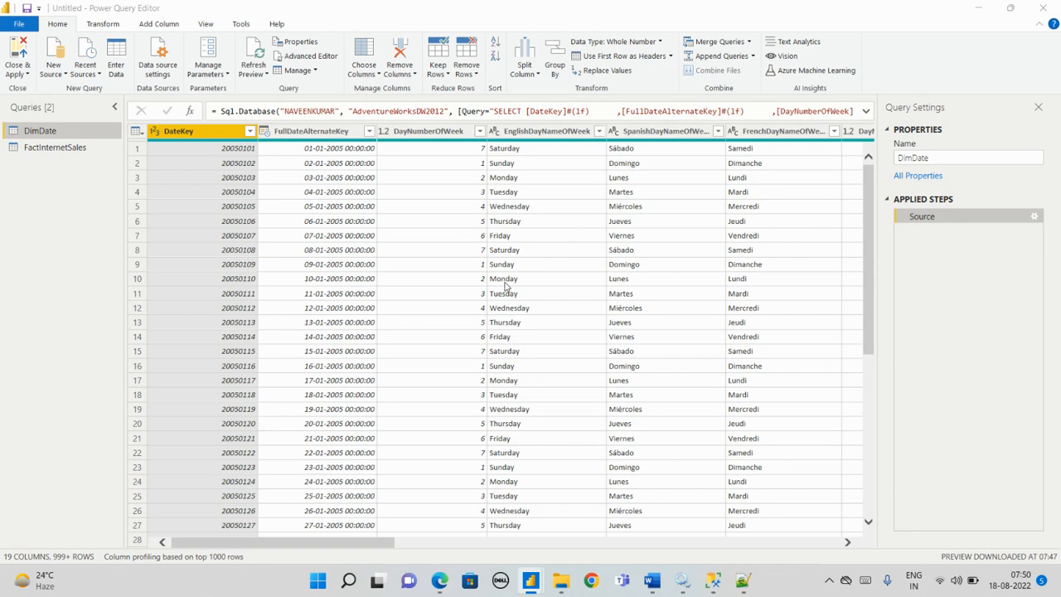
pyautogui.scroll(-4, 385, 323)
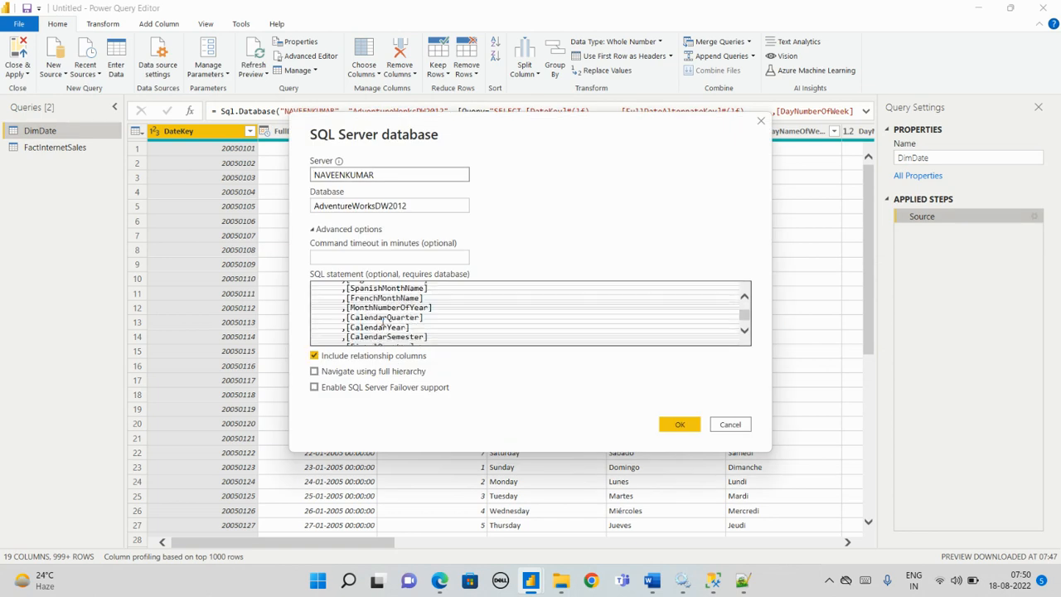
pyautogui.scroll(-2, 386, 324)
pyautogui.scroll(8, 385, 324)
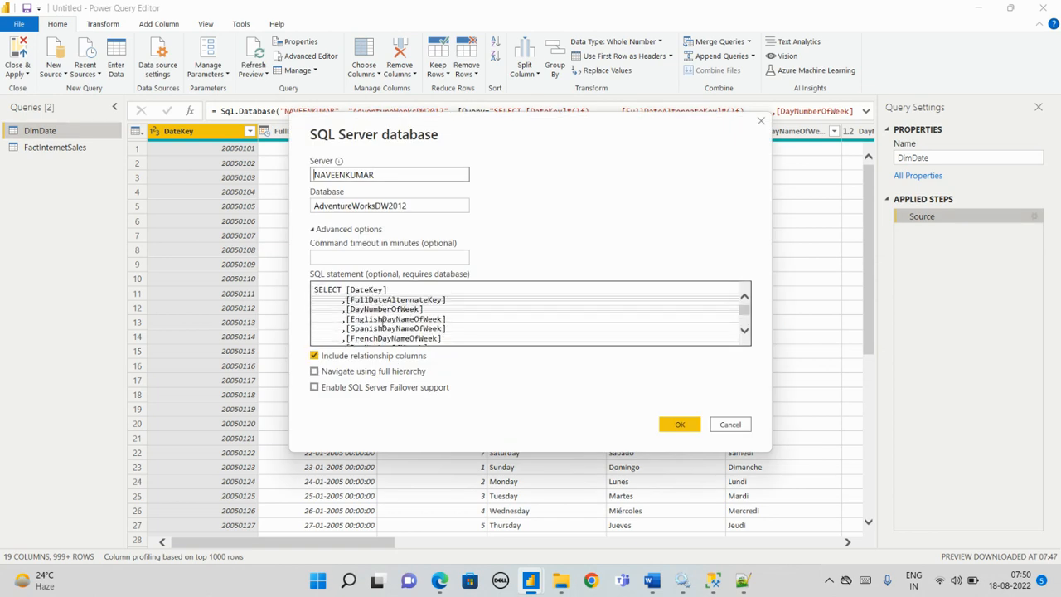
pyautogui.scroll(-6, 392, 309)
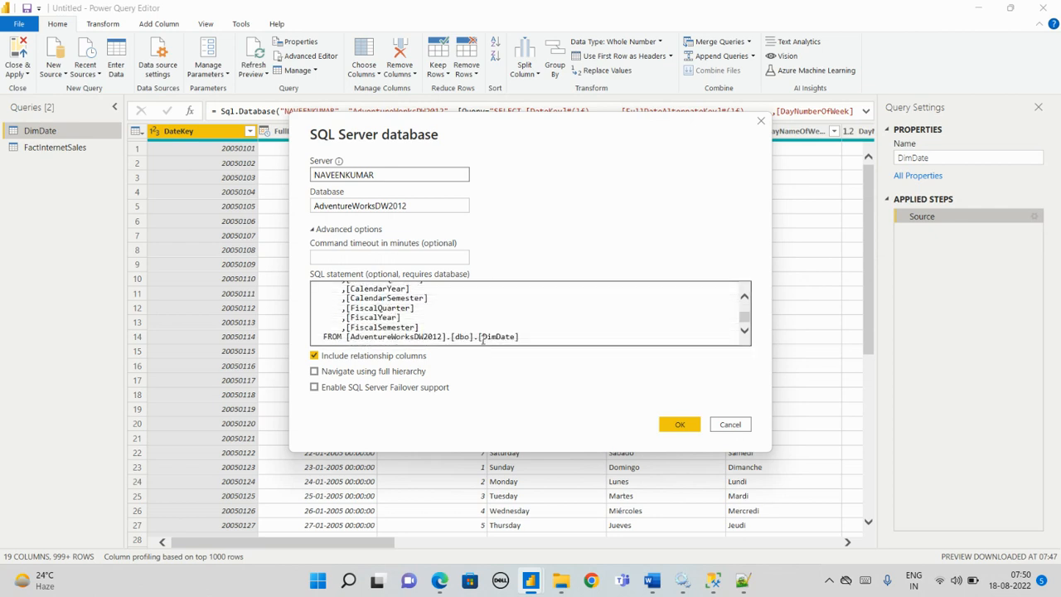
pyautogui.moveTo(483, 340); pyautogui.dragTo(521, 339)
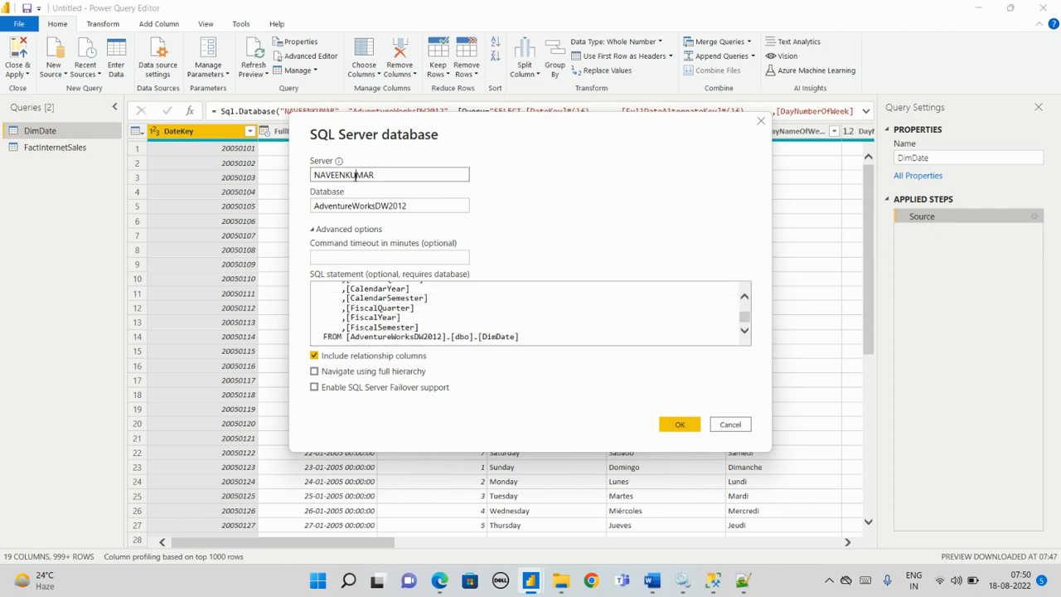
pyautogui.click(365, 205)
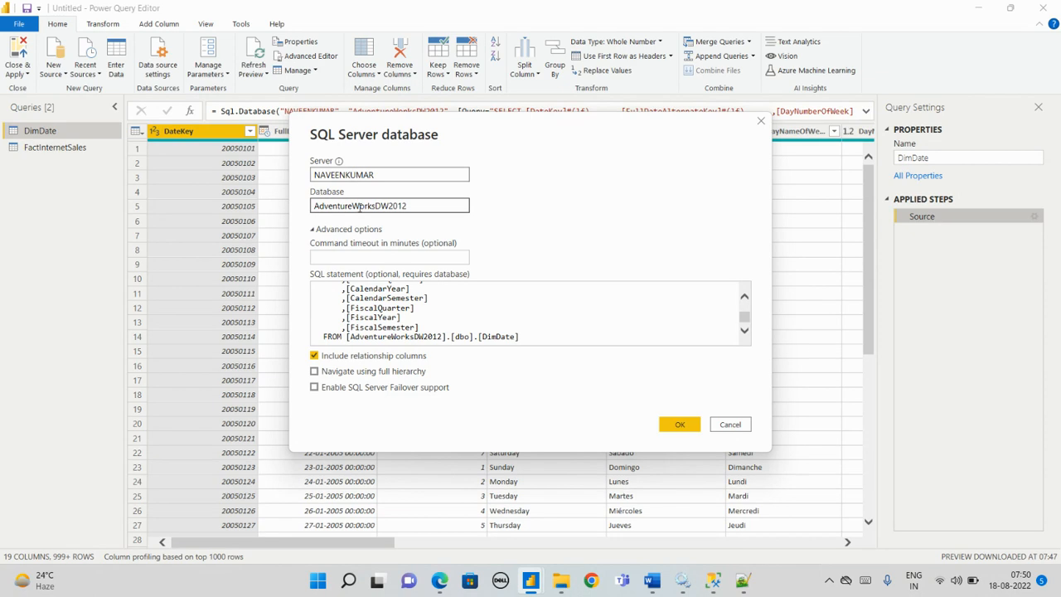
pyautogui.click(681, 425)
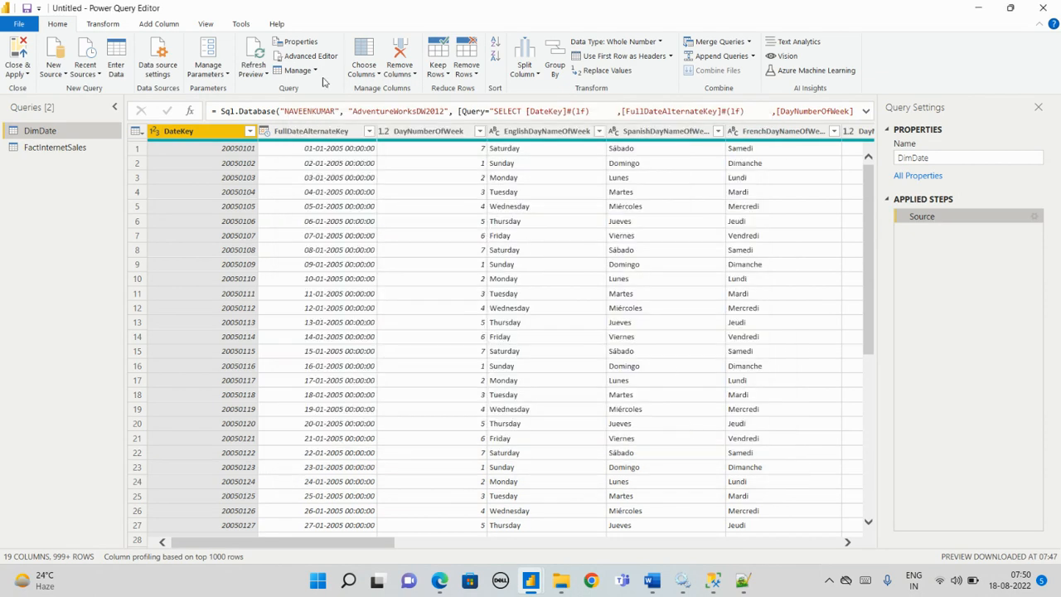
# Step: Review the DimDate query's M code in the Advanced Editor and accept it as it is
pyautogui.click(308, 56)
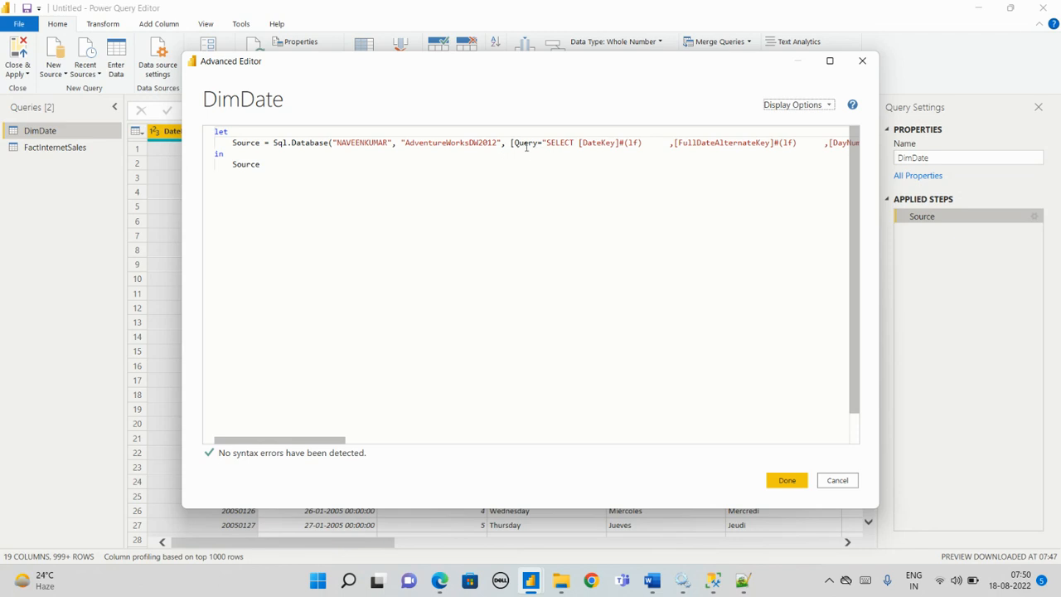
pyautogui.moveTo(342, 440); pyautogui.dragTo(263, 467)
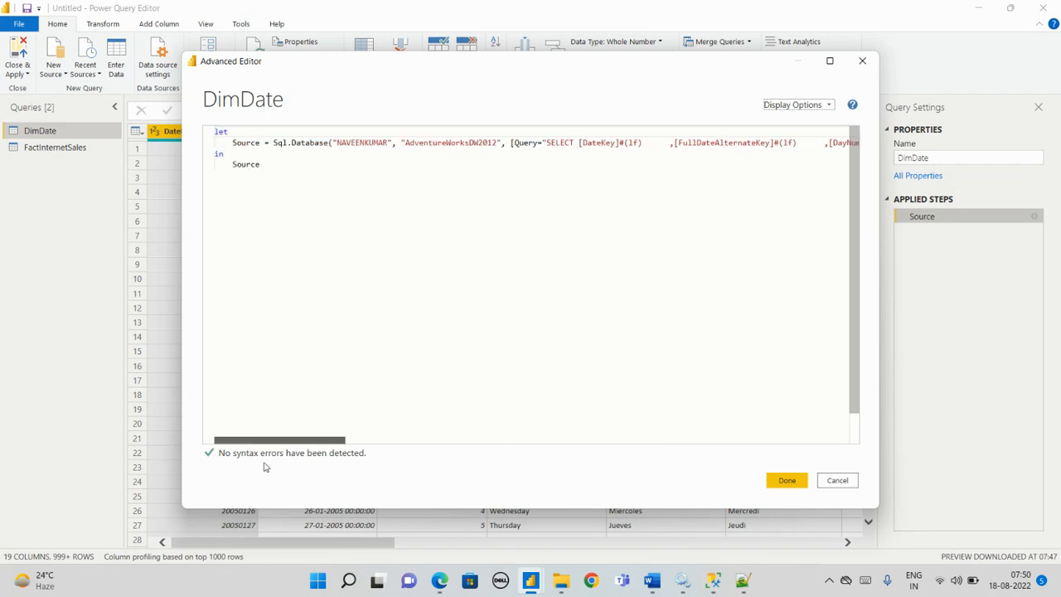
pyautogui.click(783, 480)
# Step: View the FactInternetSales query and leave the Power Query Editor, returning to the report
pyautogui.click(56, 148)
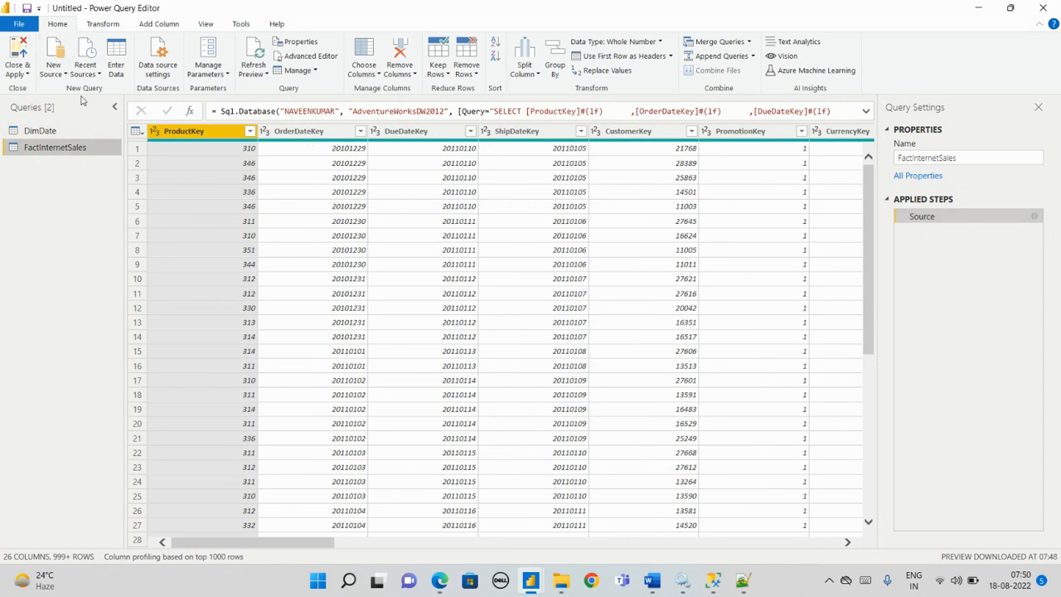
pyautogui.click(18, 24)
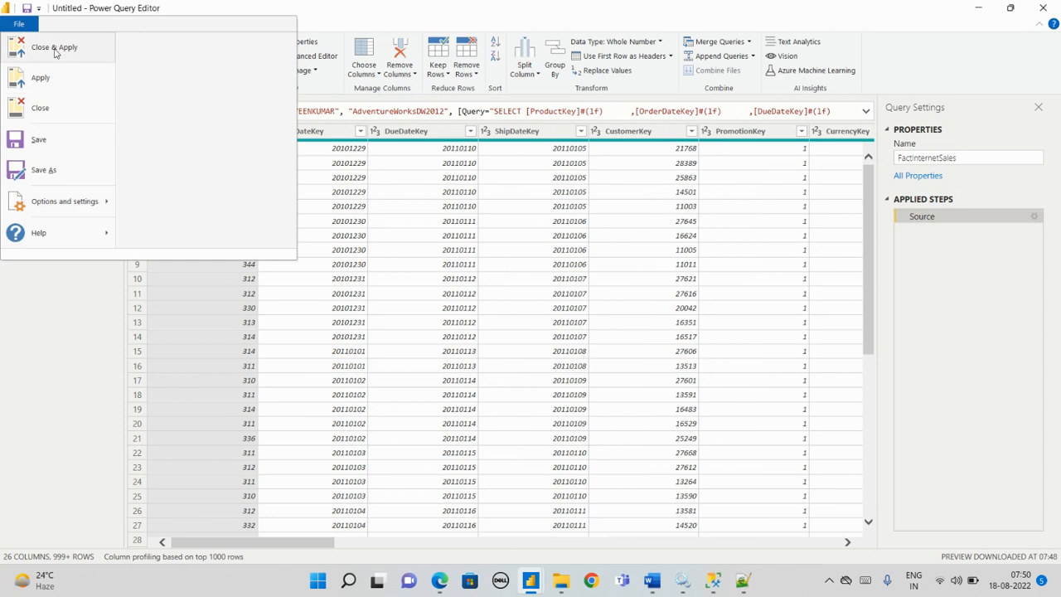
pyautogui.click(329, 250)
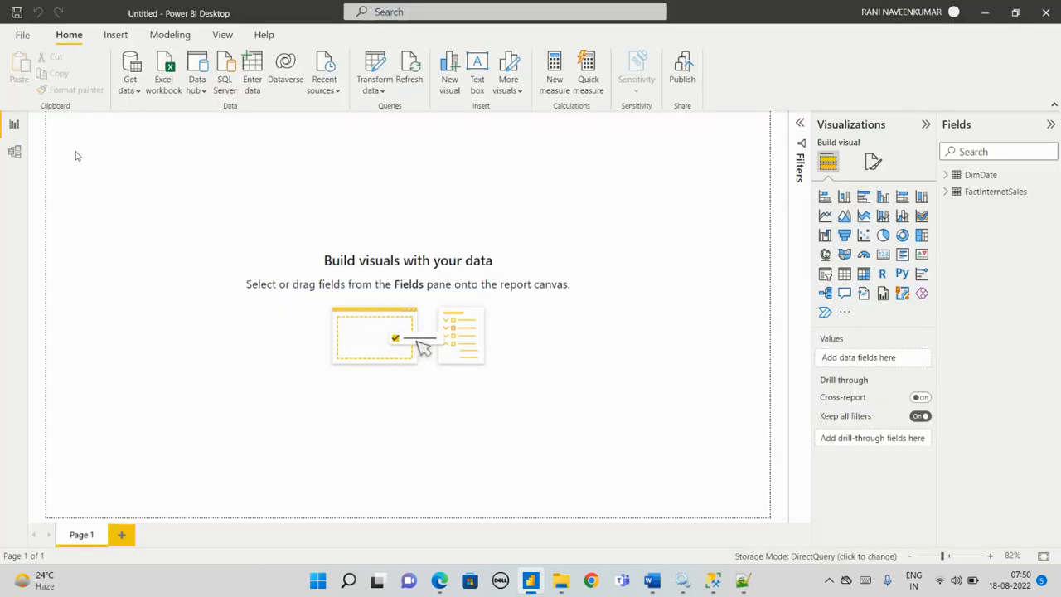
# Step: Switch to the model view and check Manage relationships for any defined between the two tables, then close the dialog
pyautogui.click(14, 152)
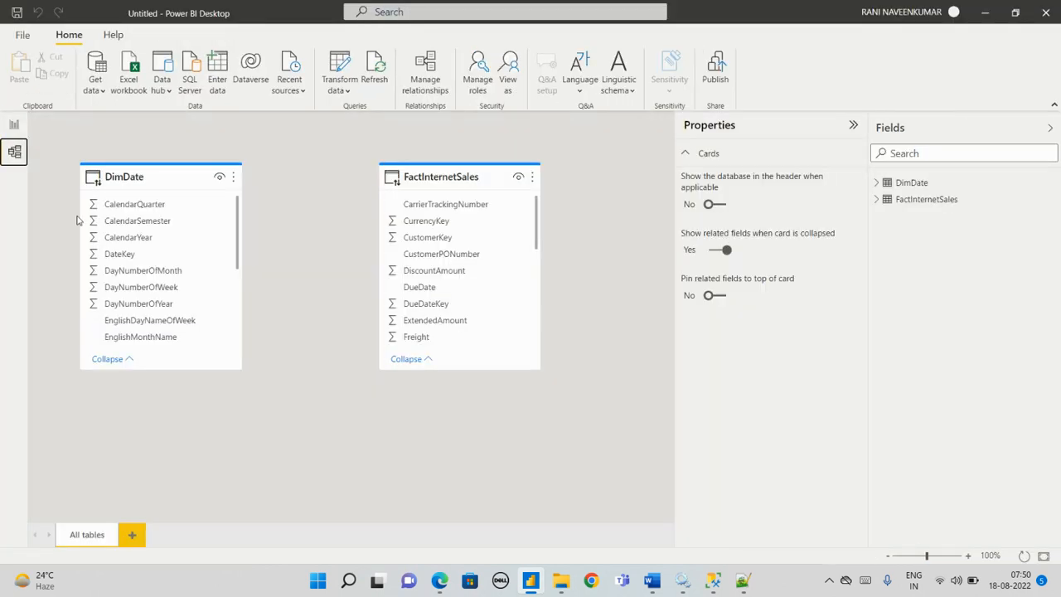
pyautogui.click(427, 83)
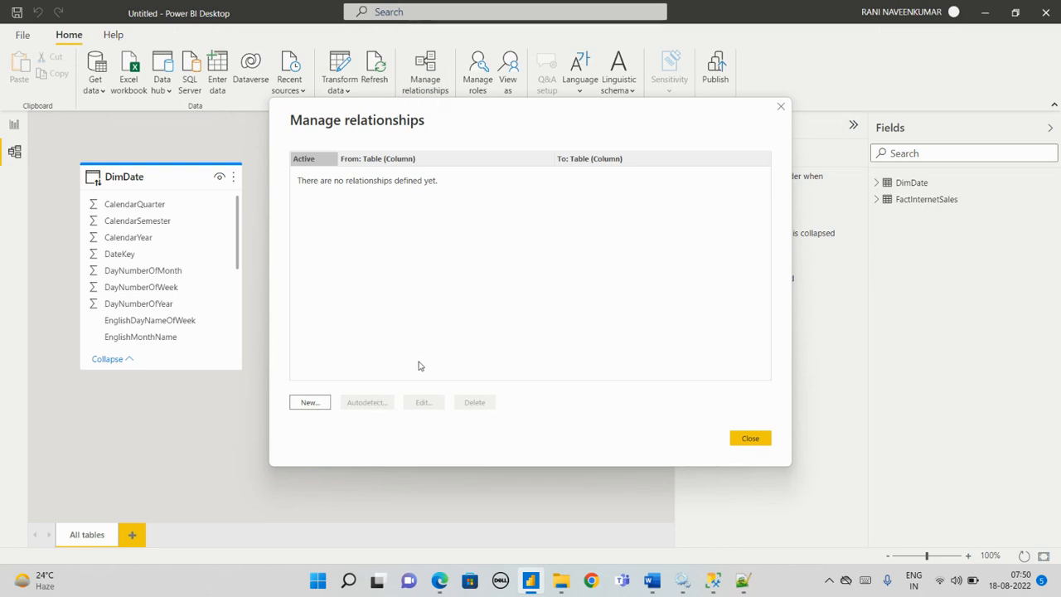
pyautogui.click(757, 441)
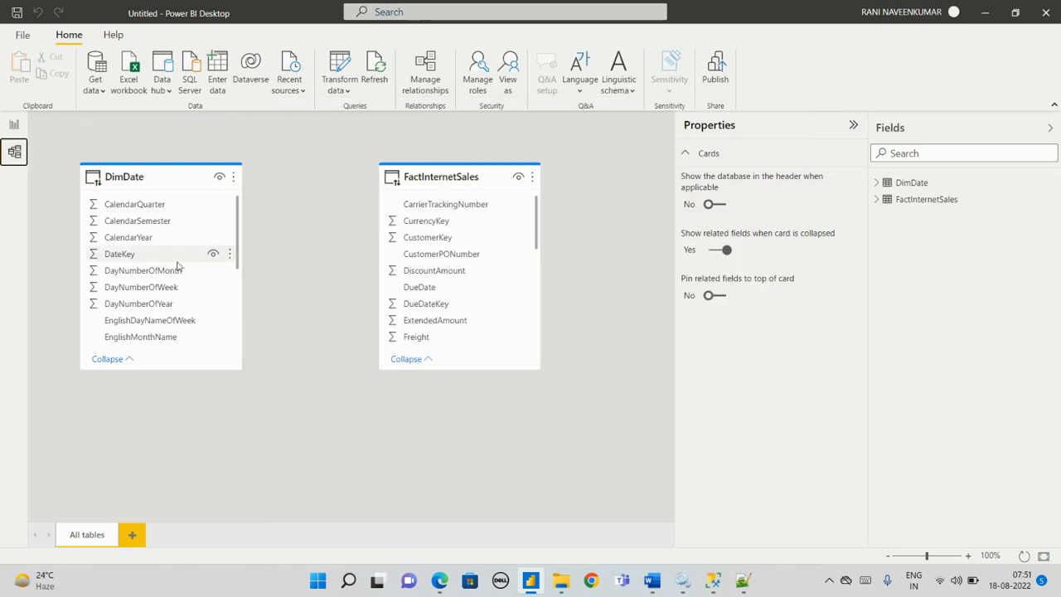
# Step: Create an active relationship from DateKey in DimDate to the due date column of FactInternetSales
pyautogui.scroll(-3, 157, 282)
pyautogui.scroll(3, 154, 286)
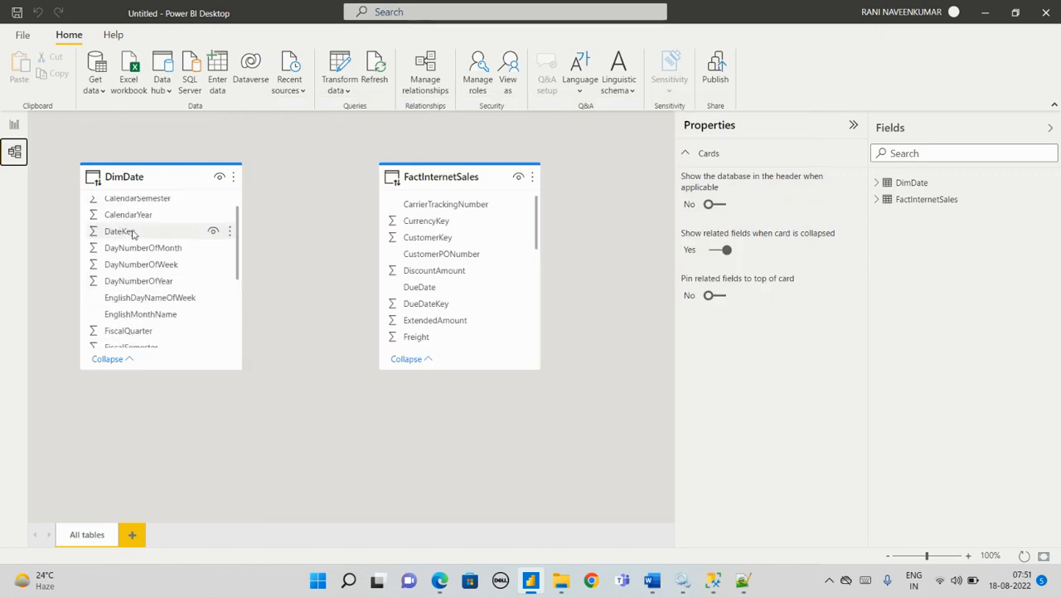
pyautogui.moveTo(141, 234); pyautogui.dragTo(431, 293)
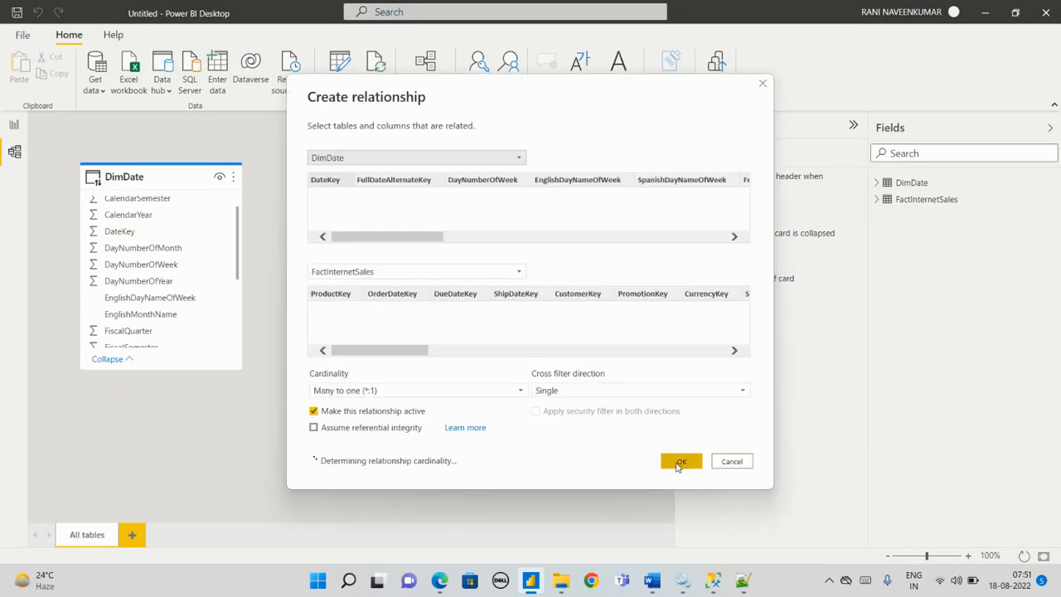
pyautogui.click(680, 462)
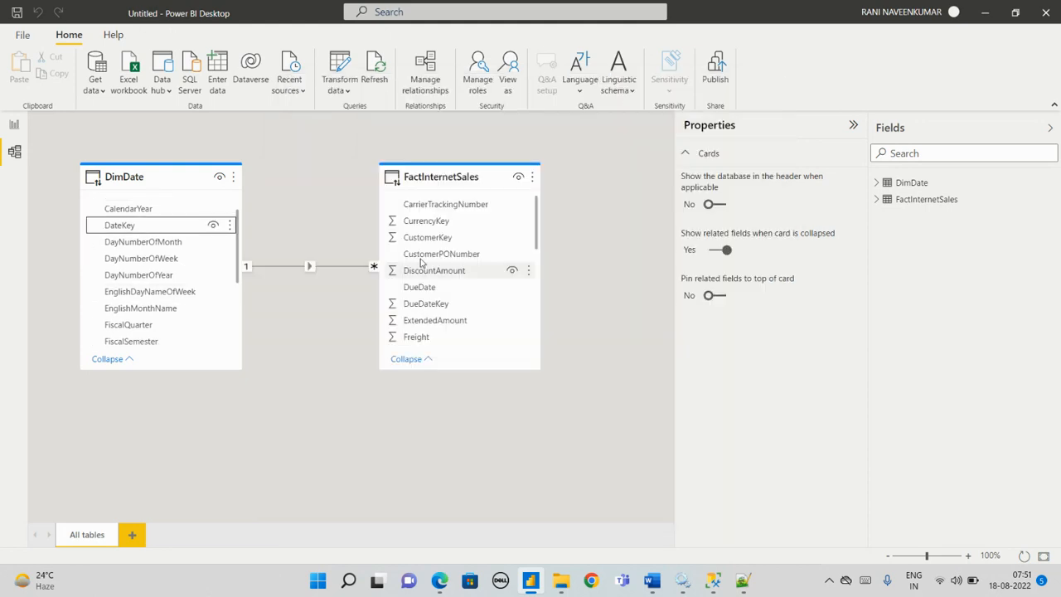
# Step: Reposition the FactInternetSales table in the diagram and relate DateKey in DimDate to its OrderDateKey with an inactive one-to-many relationship
pyautogui.moveTo(450, 174); pyautogui.dragTo(474, 250)
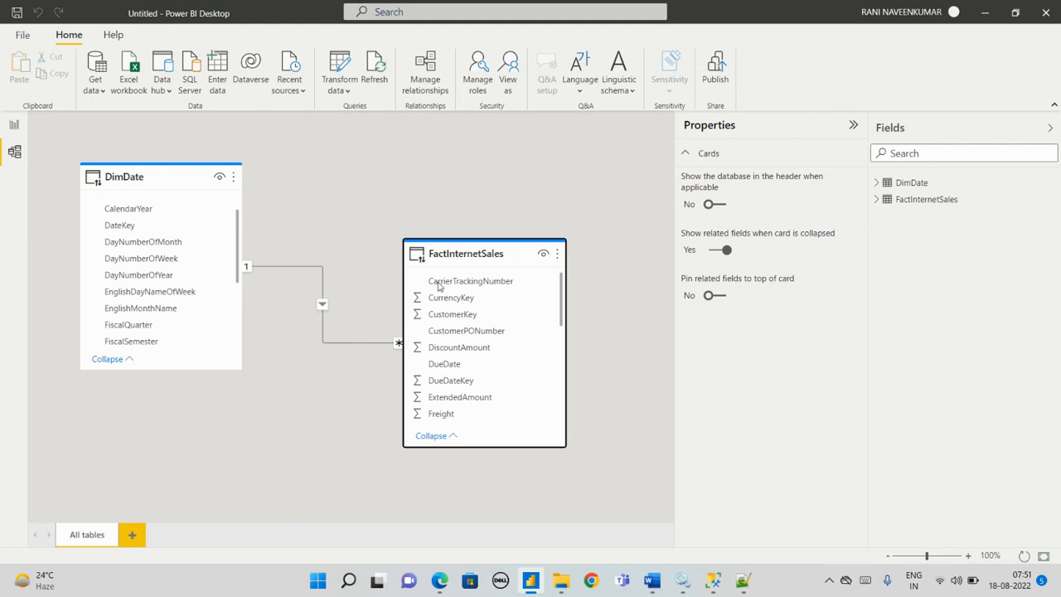
pyautogui.scroll(-2, 509, 399)
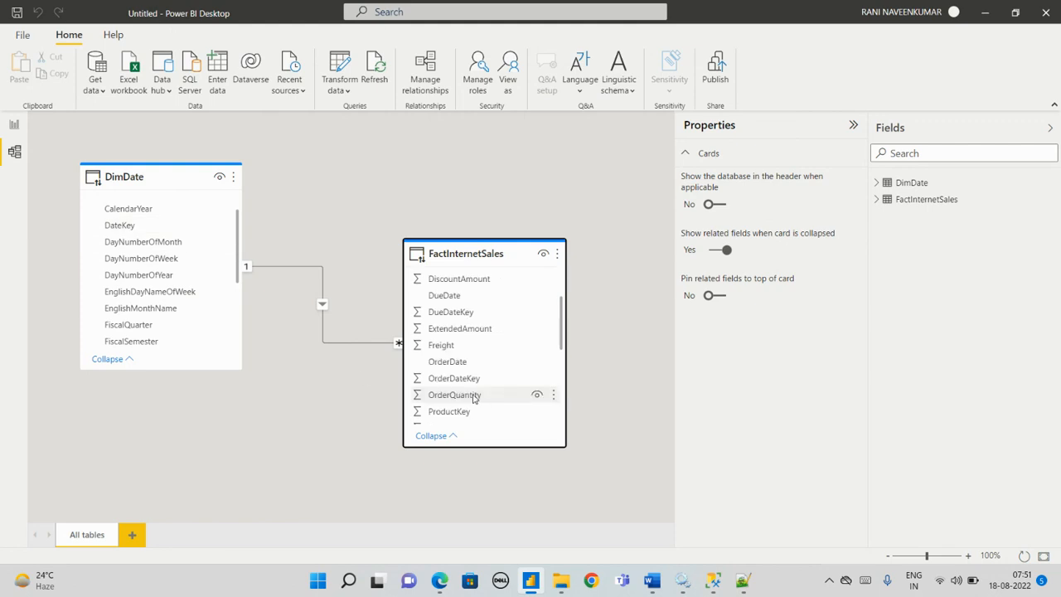
pyautogui.moveTo(143, 232); pyautogui.dragTo(466, 381)
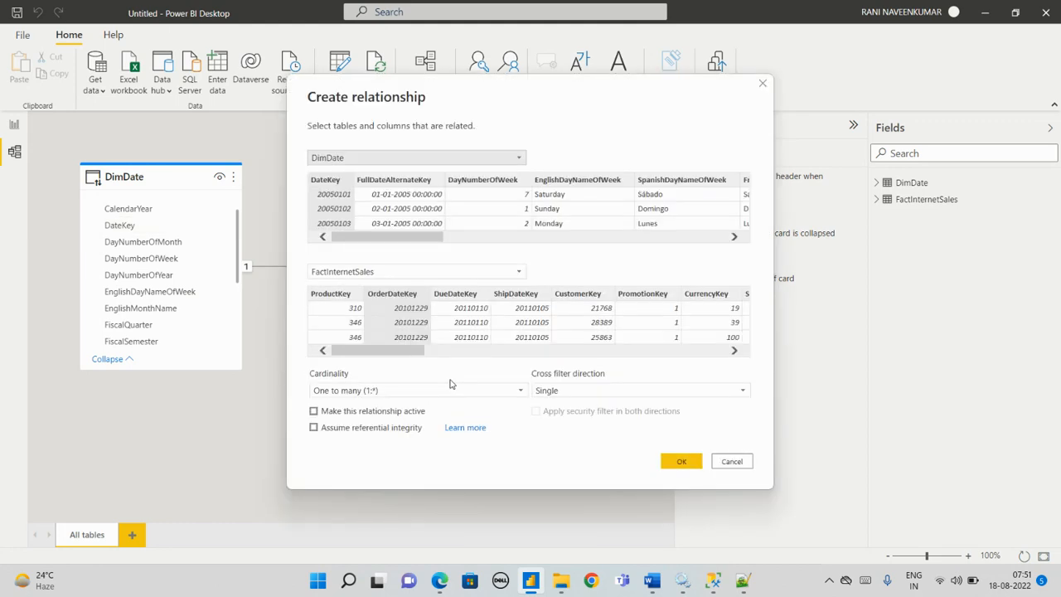
pyautogui.click(700, 468)
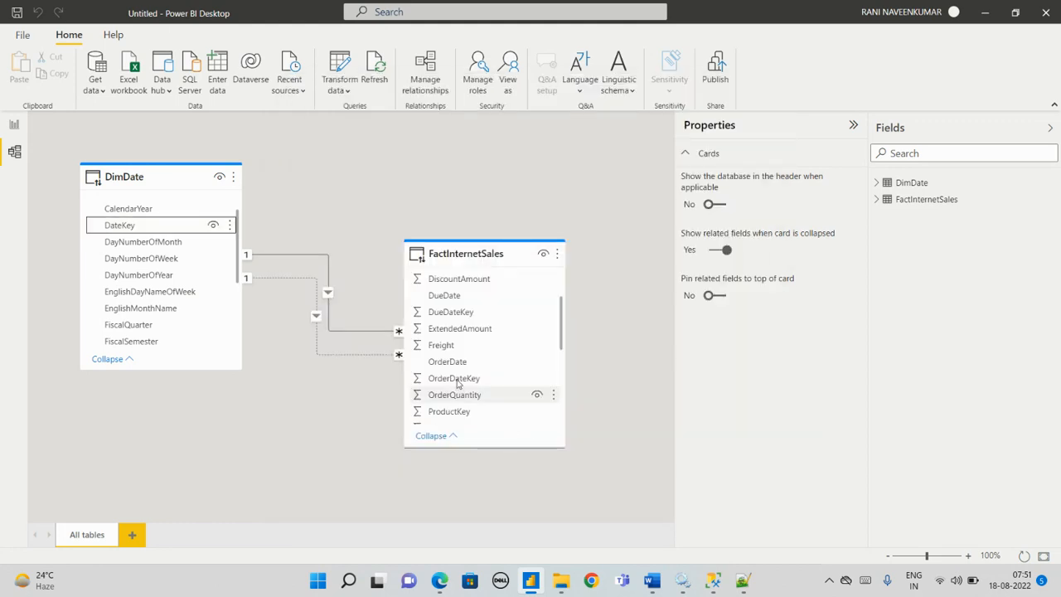
# Step: Move the FactInternetSales table up, relate DateKey in DimDate to its ShipDateKey, and collapse the model's properties
pyautogui.click(481, 242)
pyautogui.moveTo(472, 253); pyautogui.dragTo(478, 208)
pyautogui.scroll(-5, 477, 340)
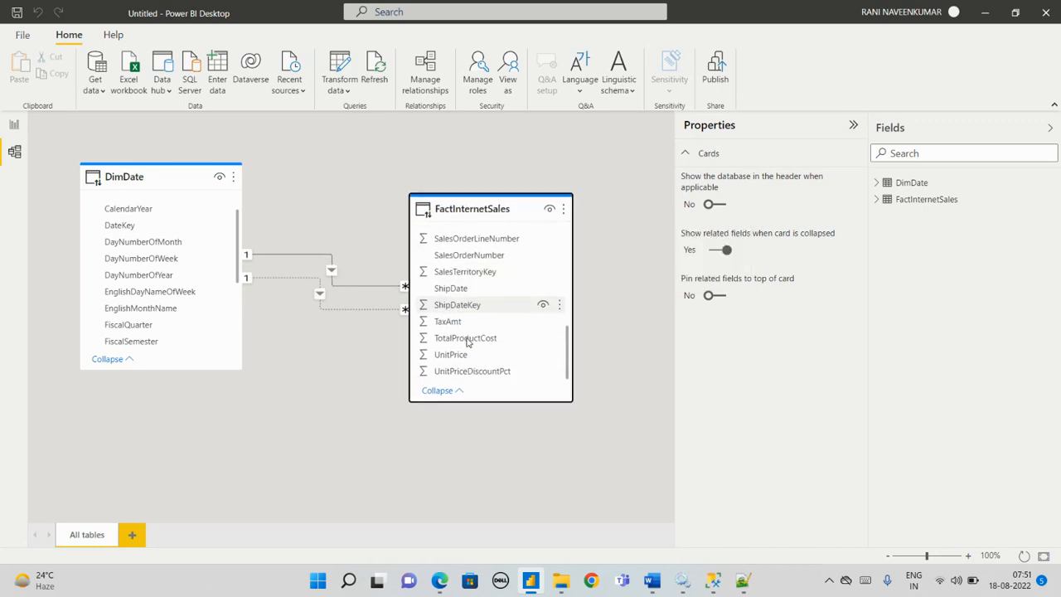
pyautogui.moveTo(132, 225); pyautogui.dragTo(440, 305)
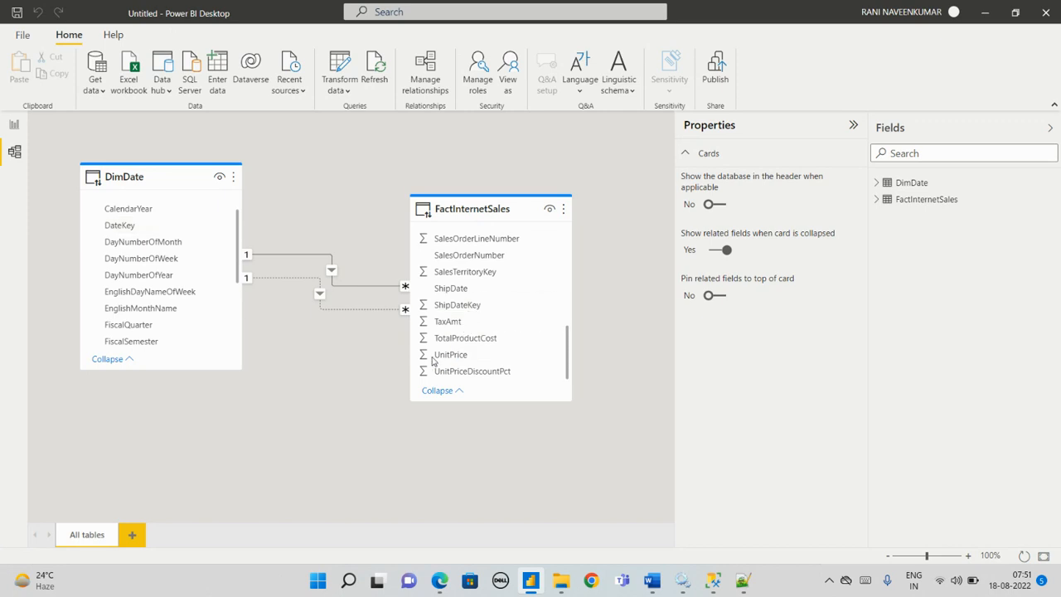
pyautogui.click(682, 464)
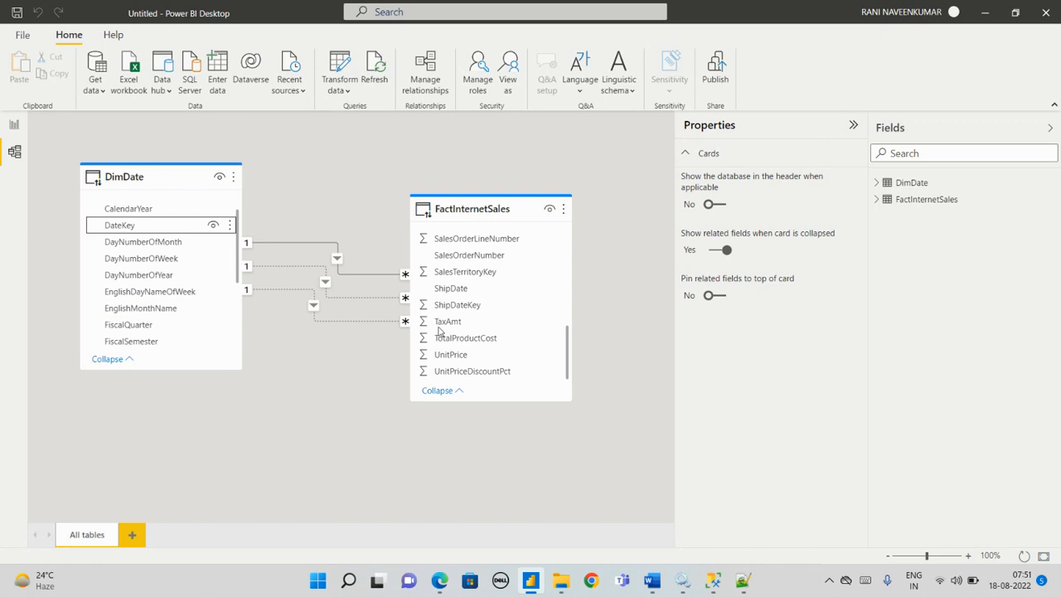
pyautogui.click(853, 125)
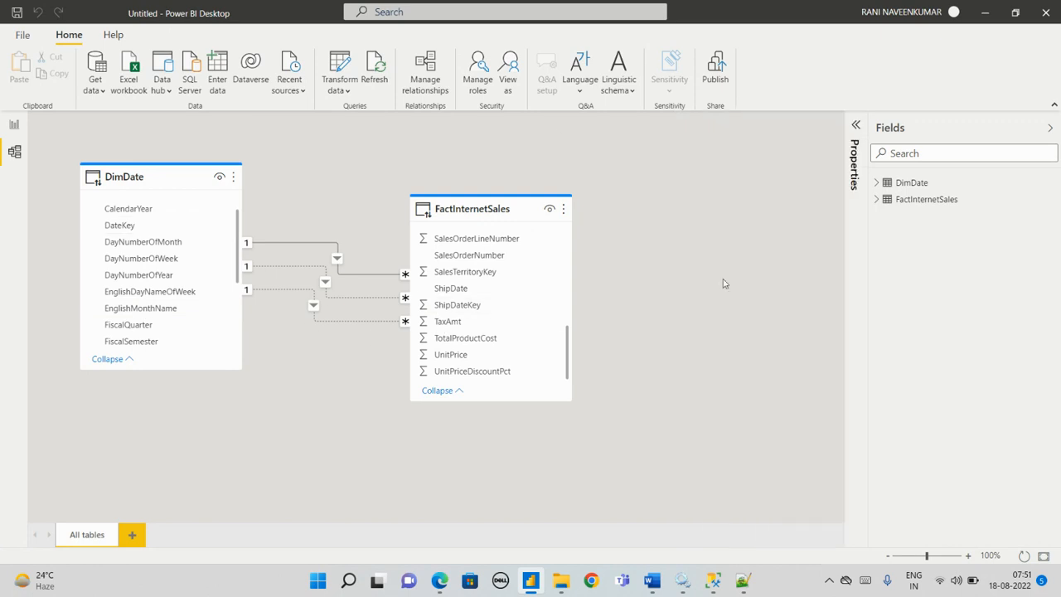
# Step: Return to the report view, search the fields for FULL and add FullDateAlternateKey from DimDate to a new table visual
pyautogui.click(13, 126)
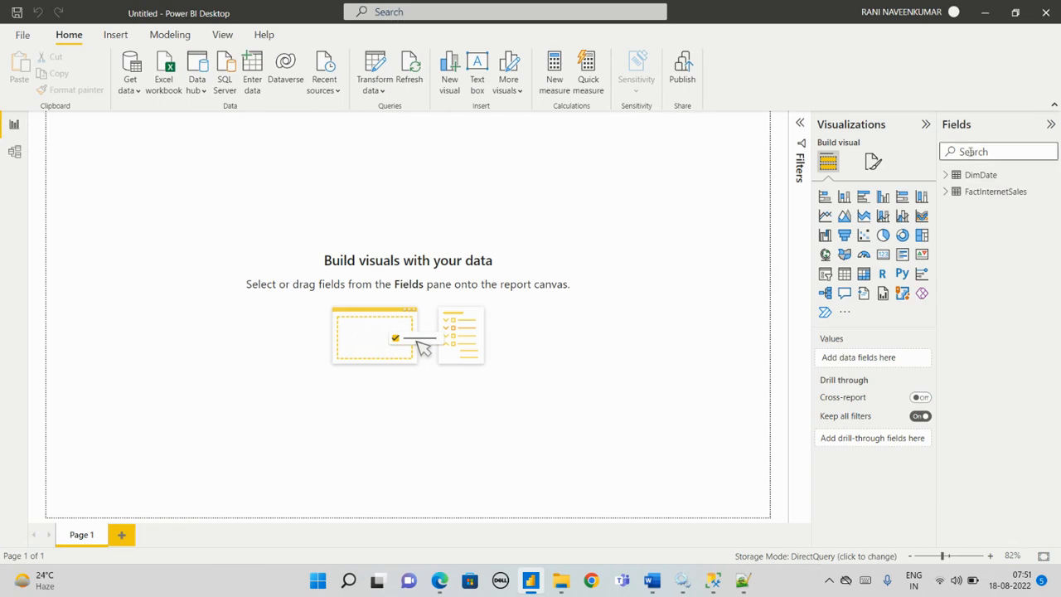
pyautogui.write('FULLA')
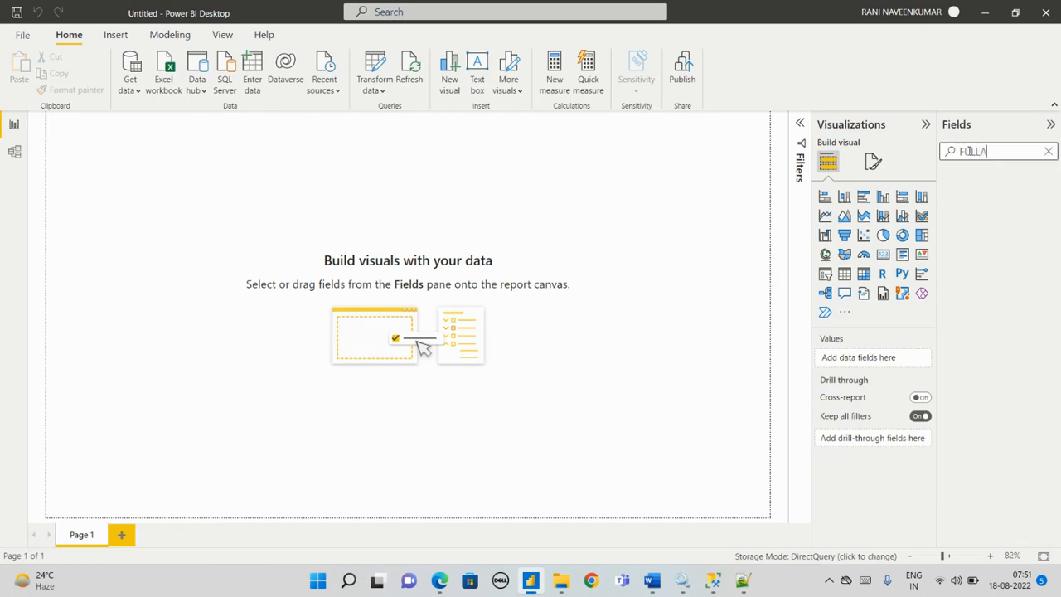
pyautogui.press('BackSpace')
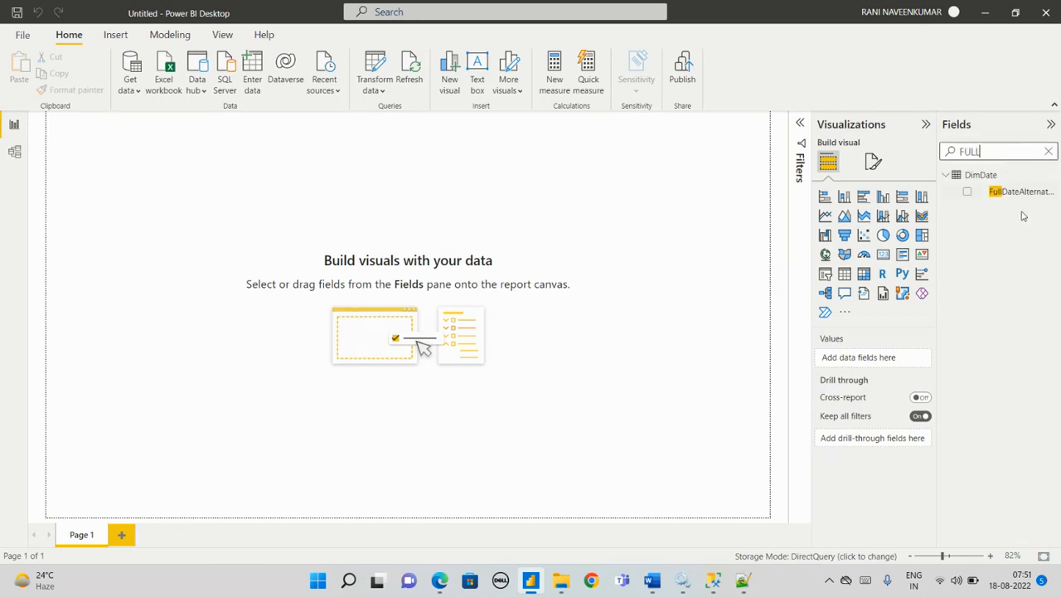
pyautogui.click(966, 193)
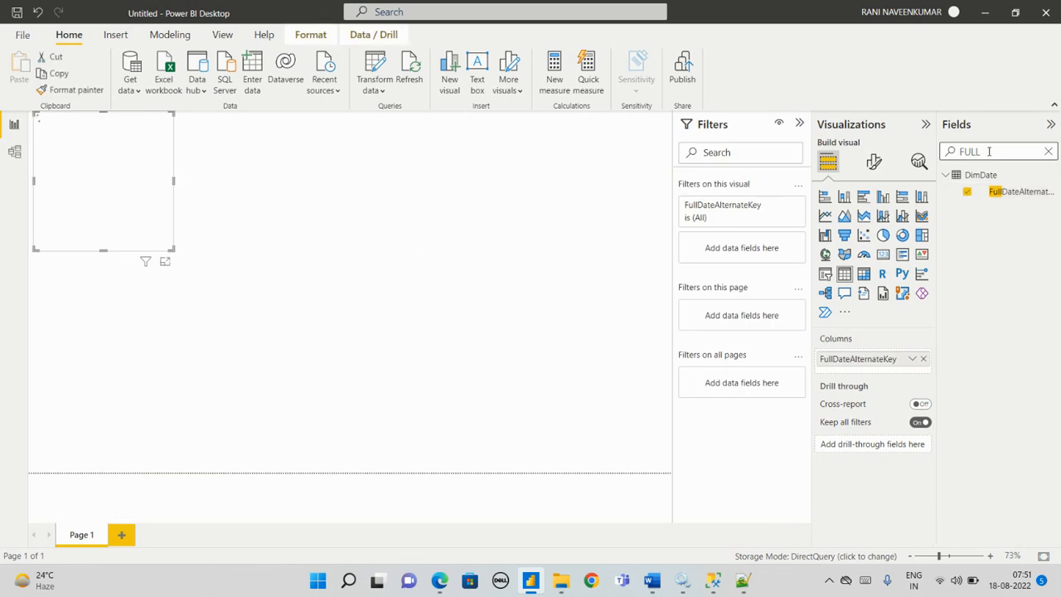
# Step: Search the fields for SALESA and add SalesAmount from FactInternetSales to the table visual
pyautogui.moveTo(988, 152); pyautogui.dragTo(937, 151)
pyautogui.write('SAL')
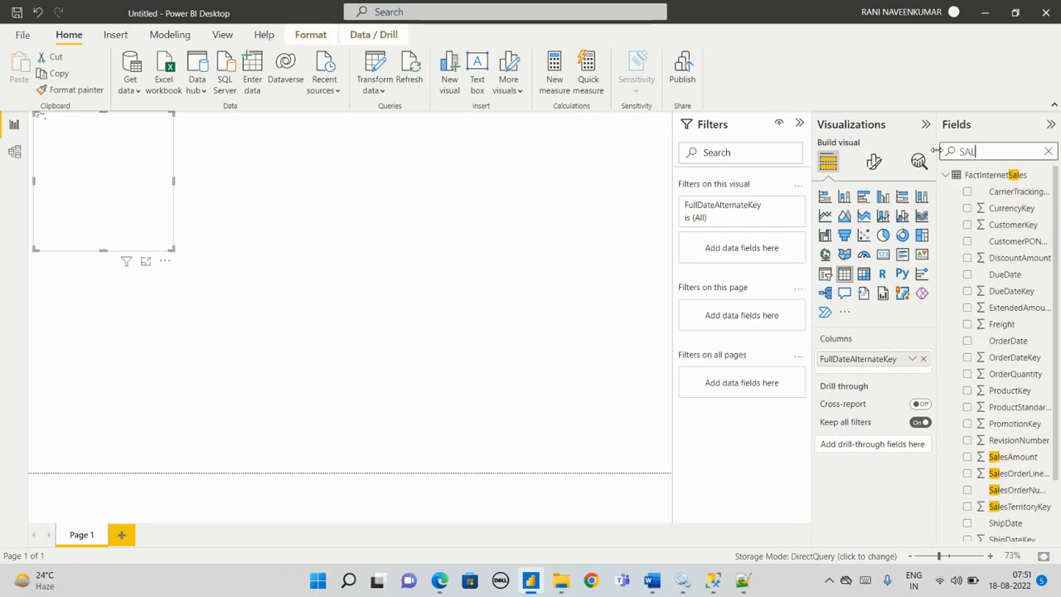
pyautogui.write('EAS')
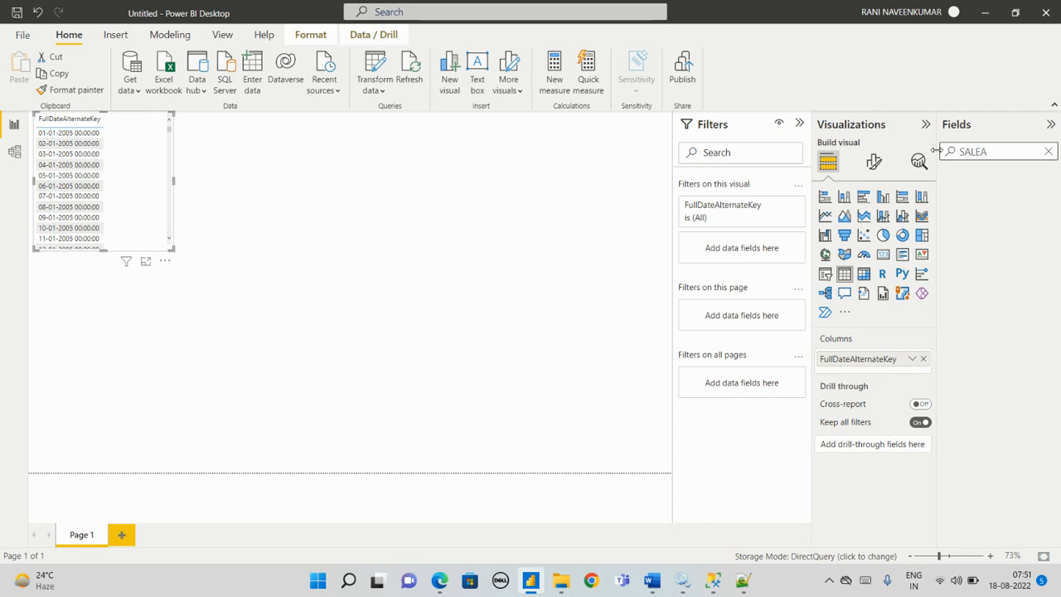
pyautogui.press('BackSpace')
pyautogui.press('BackSpace')
pyautogui.write('SA')
pyautogui.press('BackSpace')
pyautogui.press('BackSpace')
pyautogui.press('BackSpace')
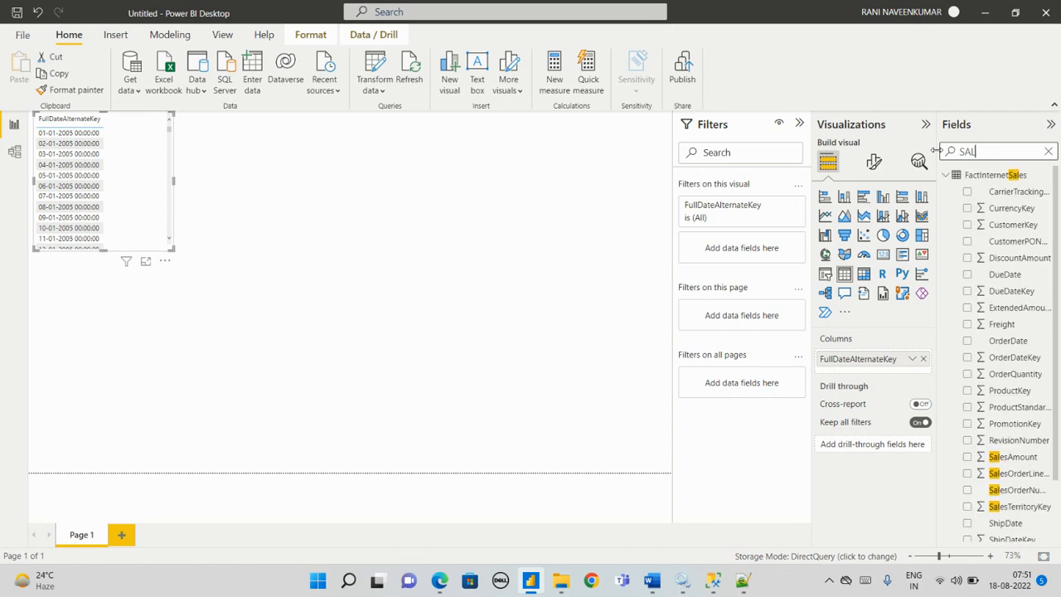
pyautogui.write('LEA')
pyautogui.press('BackSpace')
pyautogui.write('S')
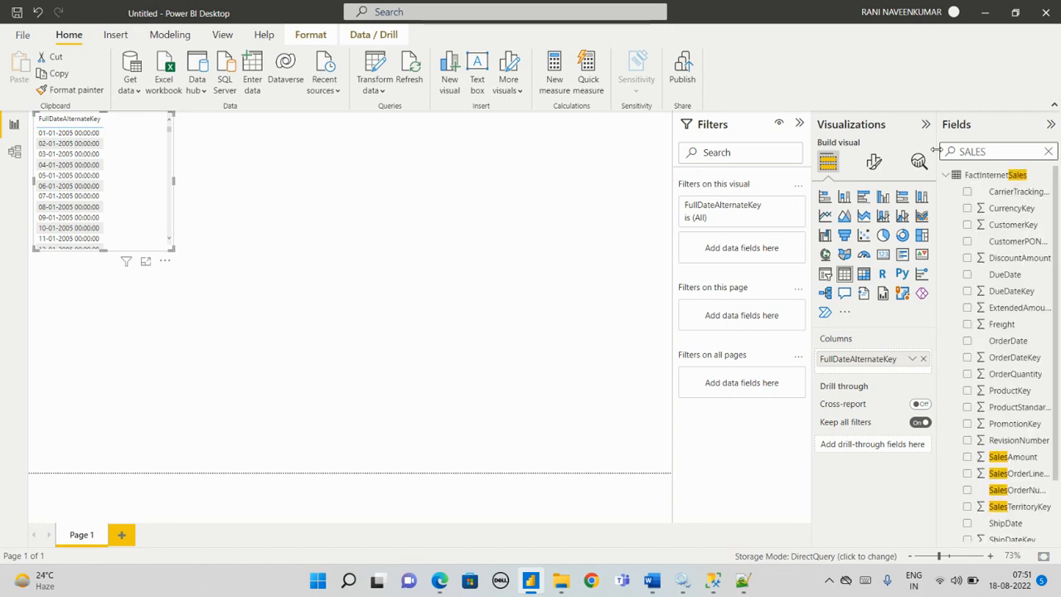
pyautogui.write('A')
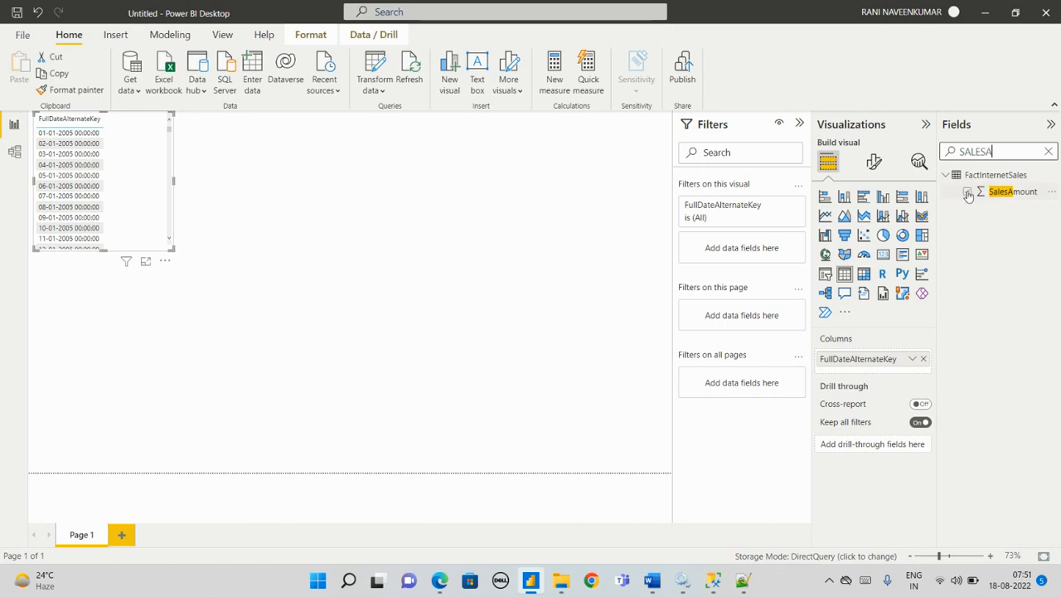
pyautogui.click(968, 192)
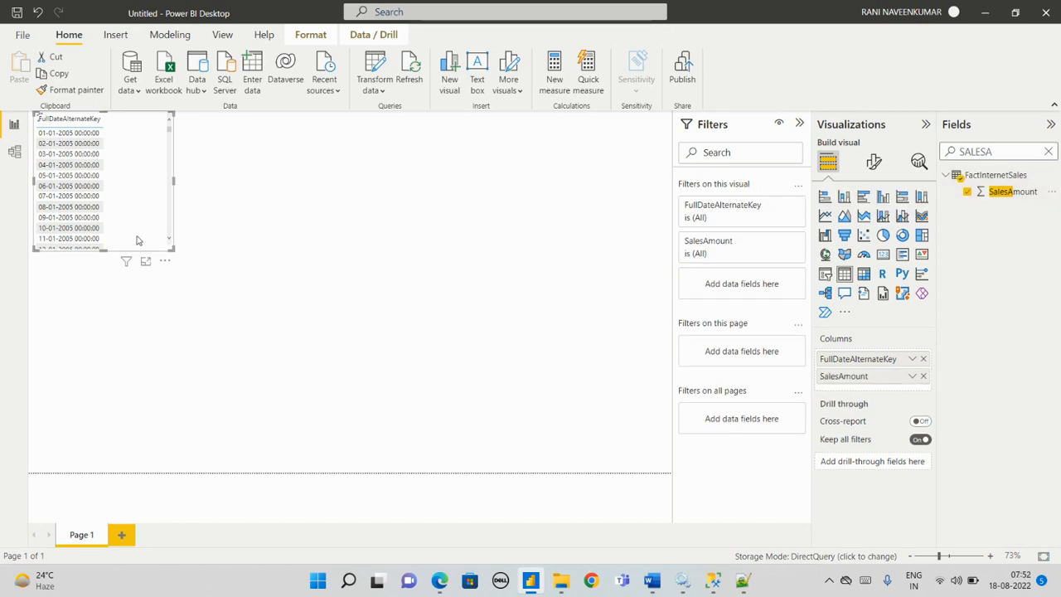
# Step: Enlarge the table visual, move it to the middle of the page and convert it to a stacked column chart
pyautogui.moveTo(173, 249); pyautogui.dragTo(296, 274)
pyautogui.moveTo(214, 250); pyautogui.dragTo(487, 323)
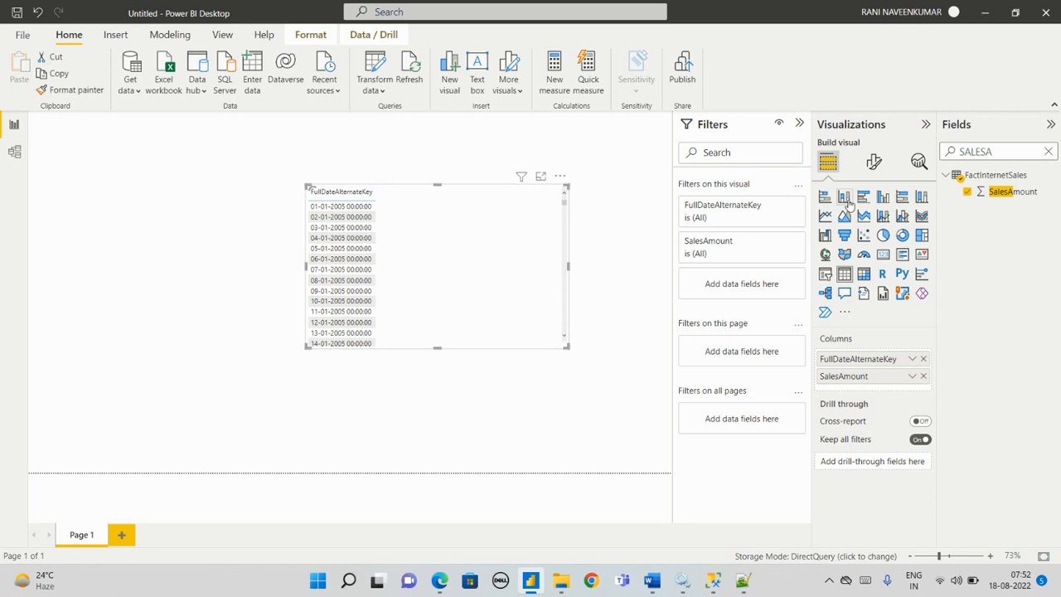
pyautogui.click(847, 201)
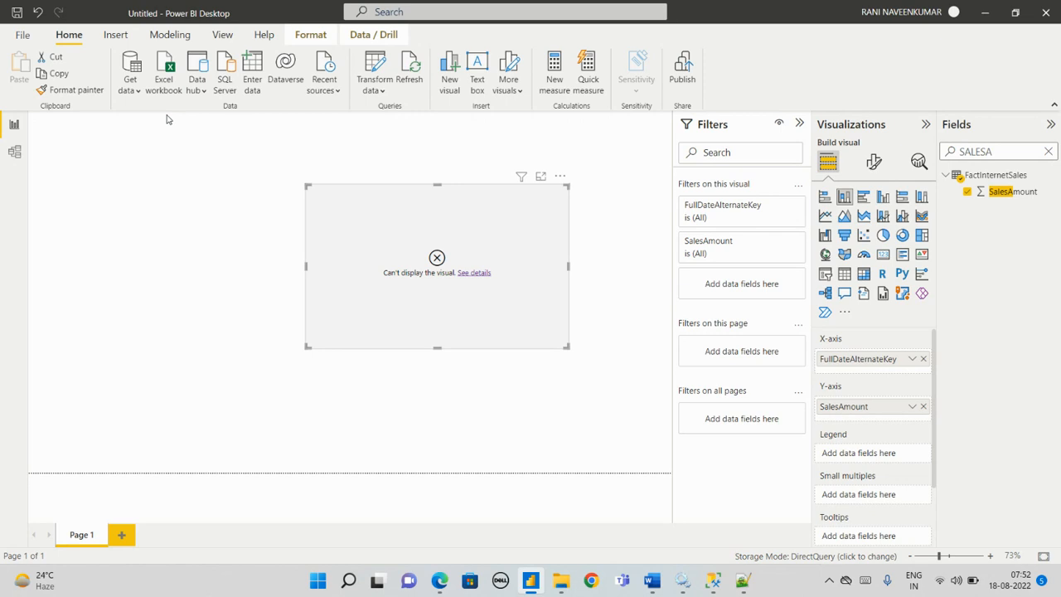
# Step: Read the stacked column chart's error details, close them and switch to the SQL queries in Notepad++
pyautogui.click(473, 273)
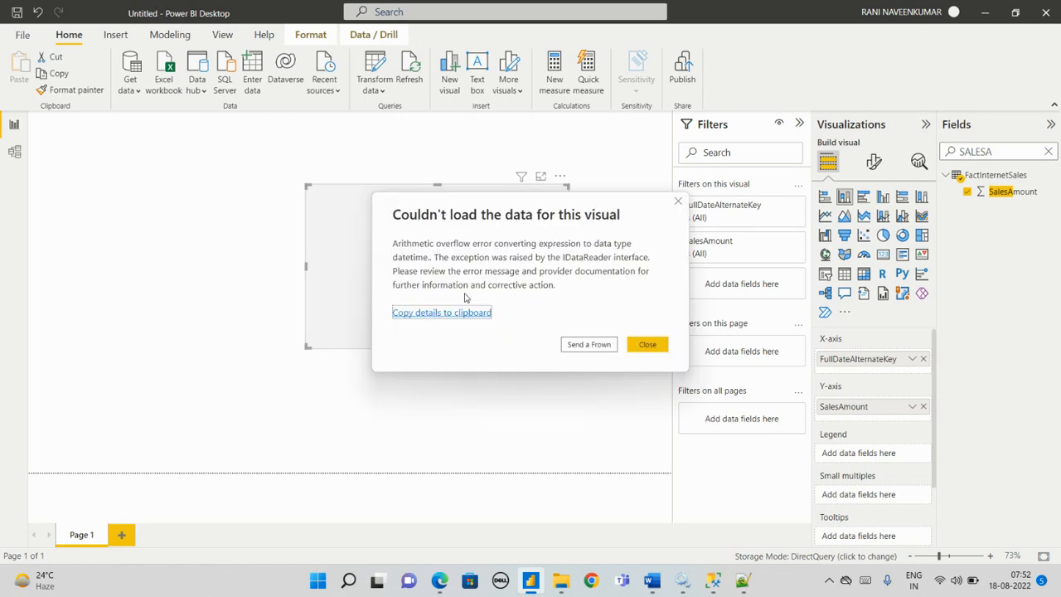
pyautogui.click(643, 349)
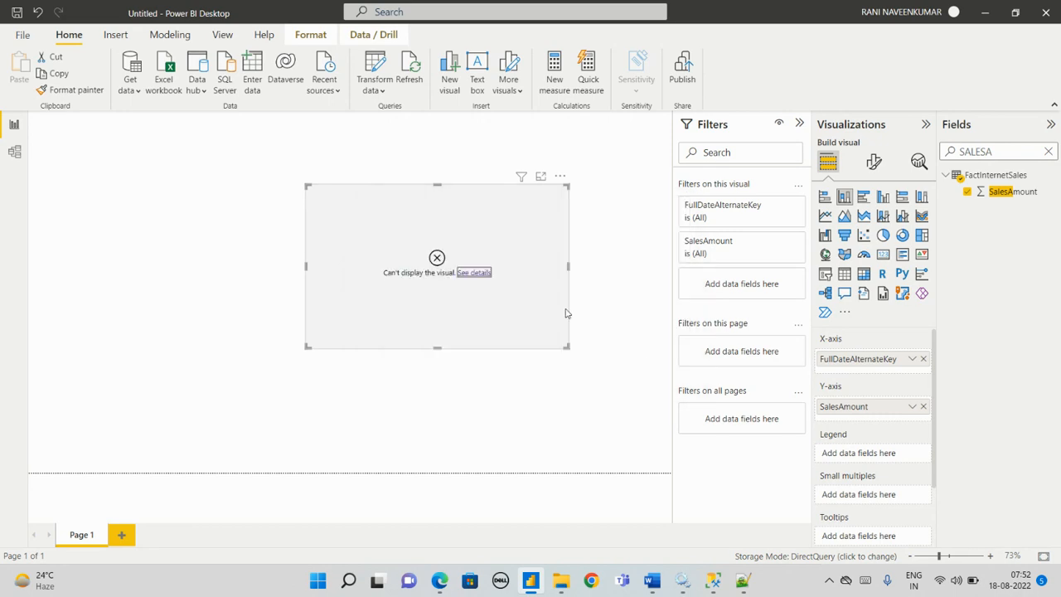
pyautogui.click(473, 272)
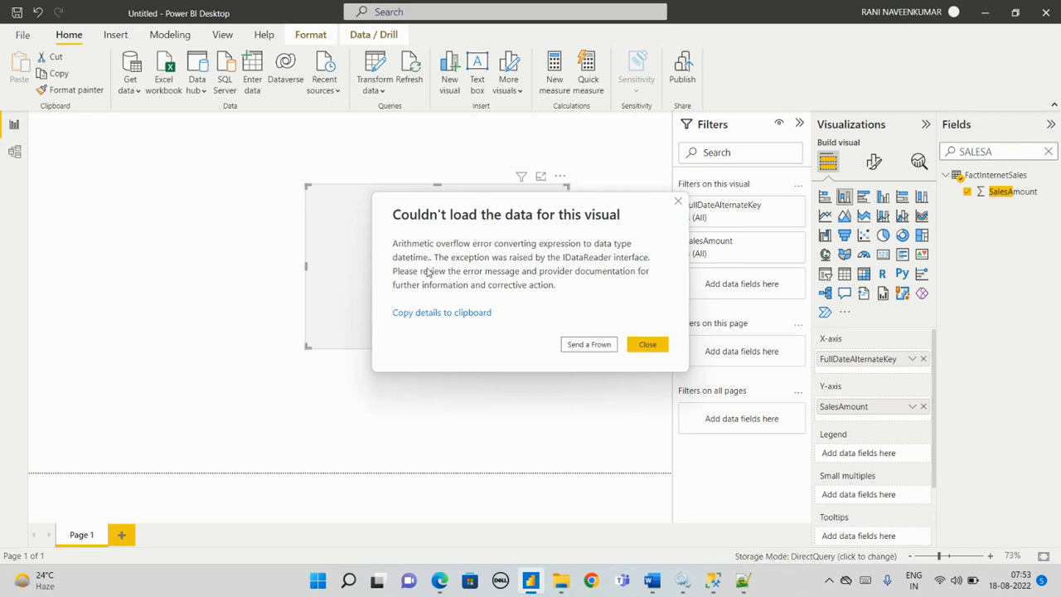
pyautogui.click(646, 344)
pyautogui.hotkey('alt', 'Tab')
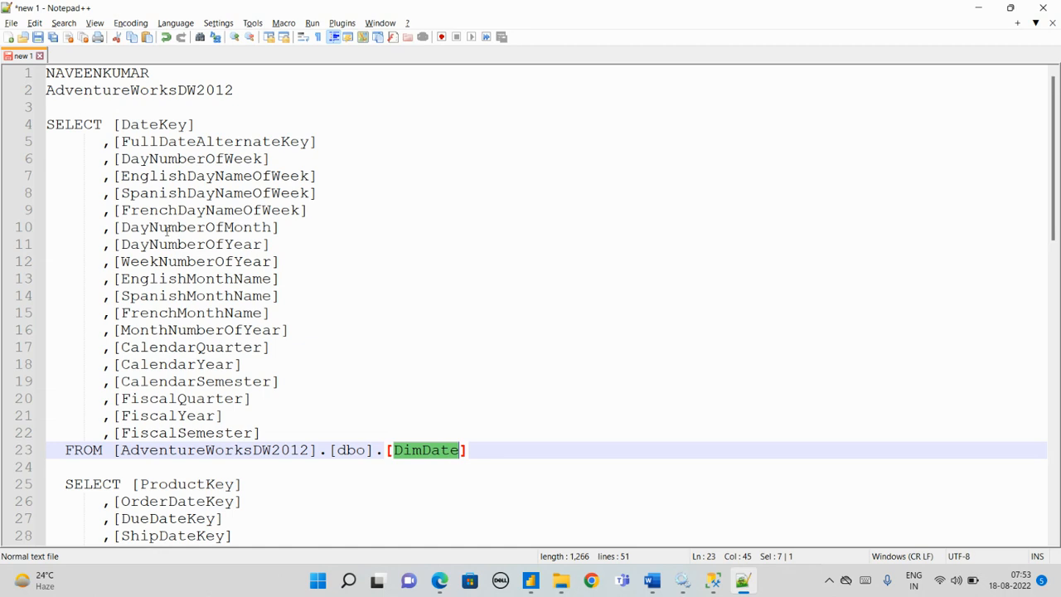
# Step: Look through the columns and source tables of the DimDate and FactInternetSales SQL queries
pyautogui.scroll(-11, 166, 232)
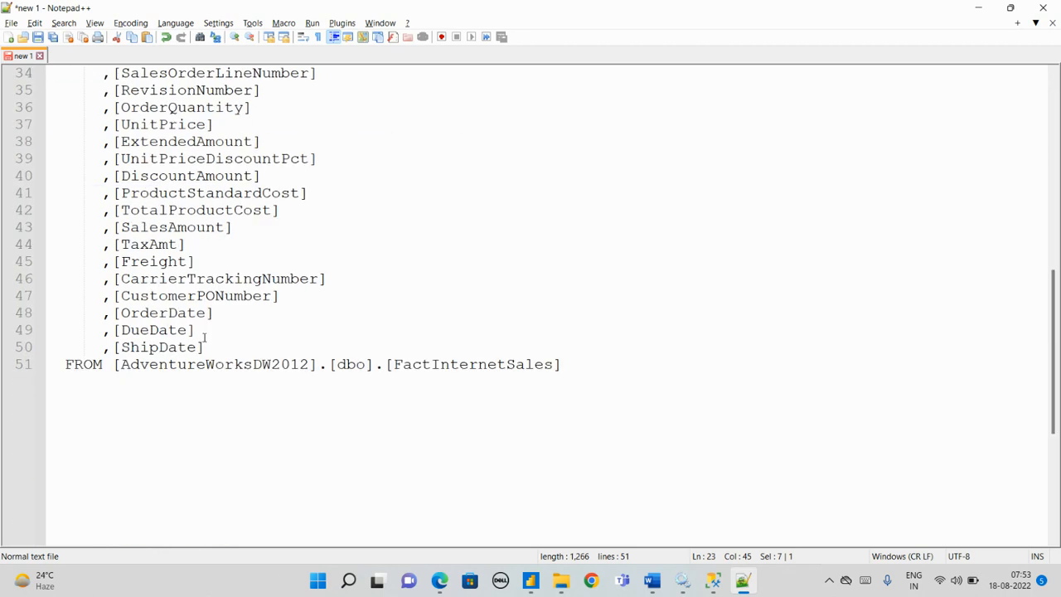
pyautogui.scroll(3, 193, 335)
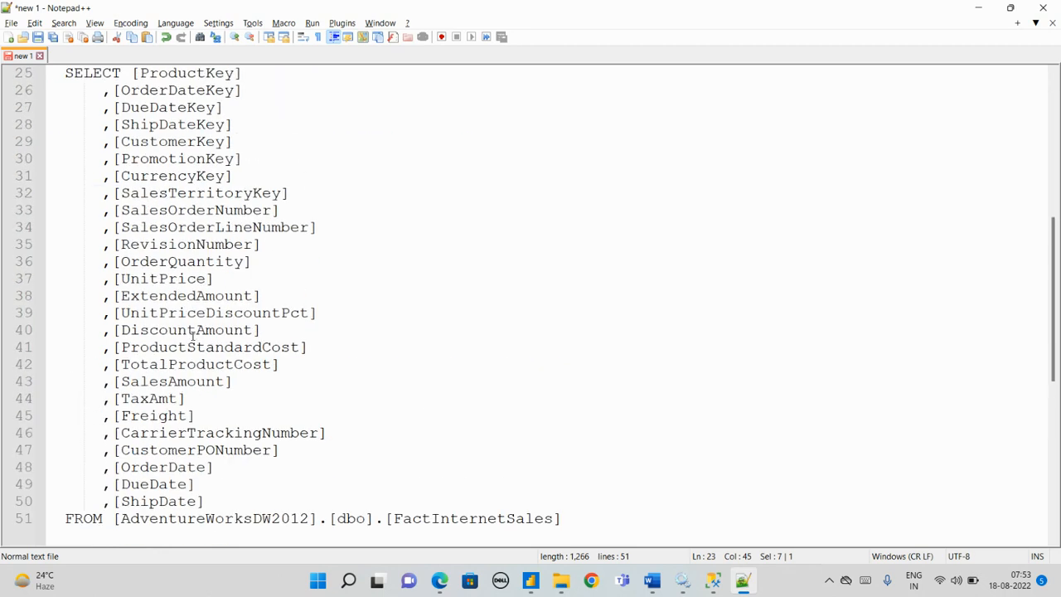
pyautogui.scroll(2, 197, 333)
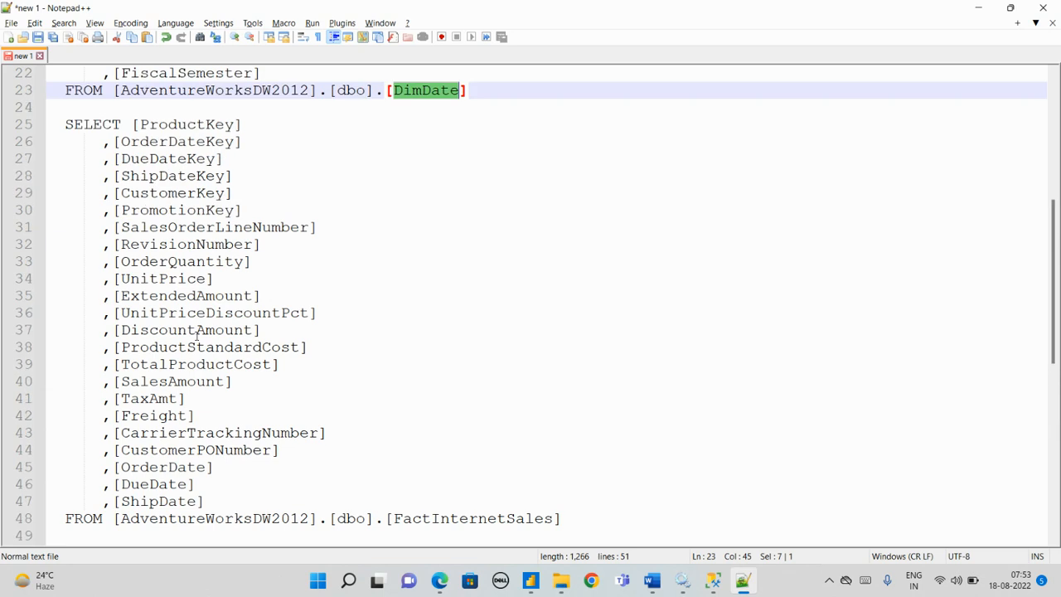
pyautogui.scroll(6, 196, 330)
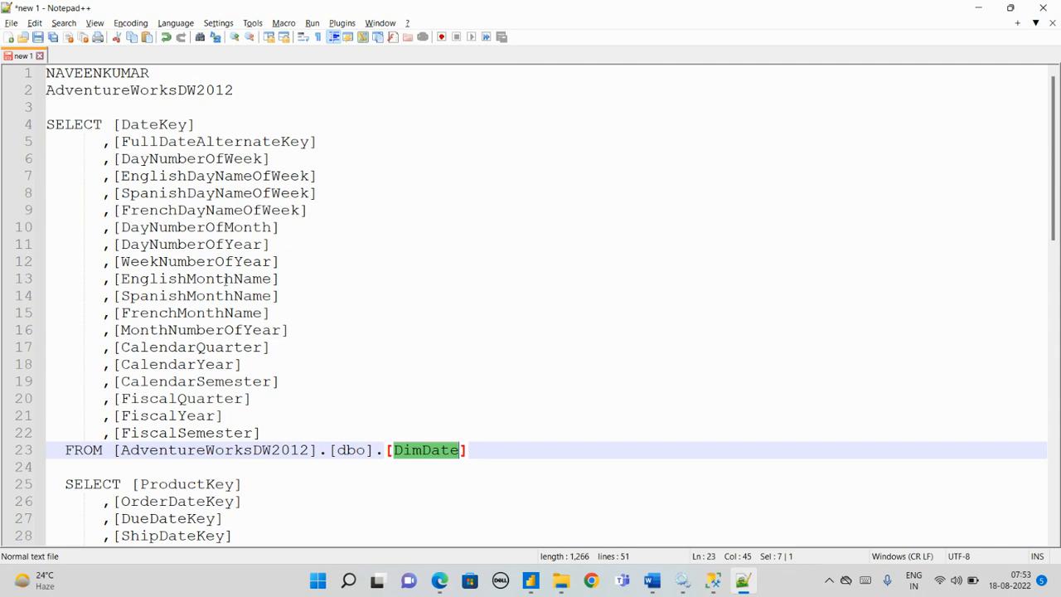
# Step: Switch to Power BI Desktop, reopen the chart's error details, check them against the SQL queries in Notepad++ and close them
pyautogui.hotkey('alt', 'Tab')
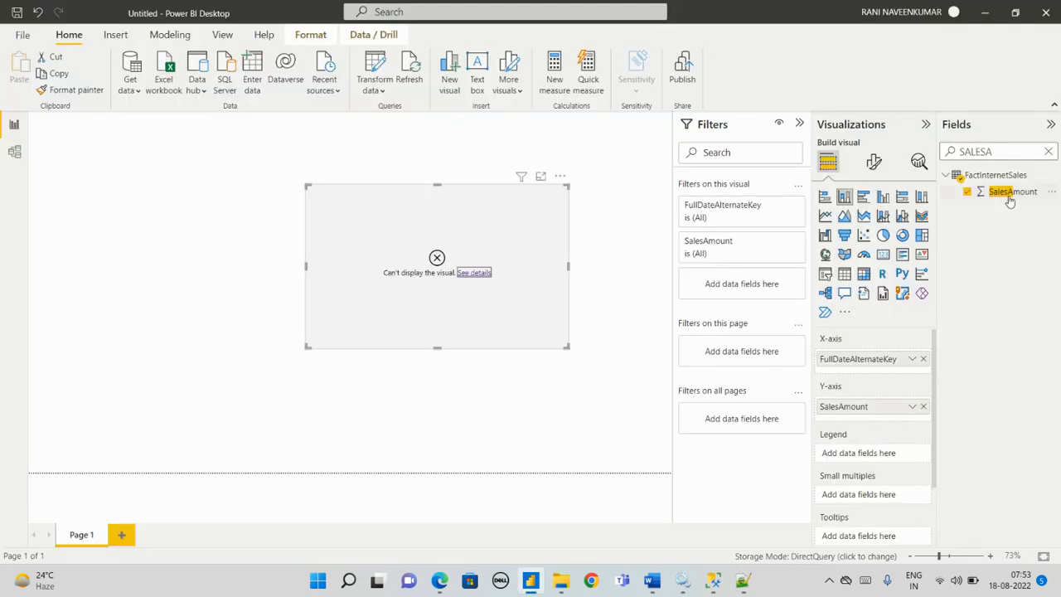
pyautogui.click(486, 272)
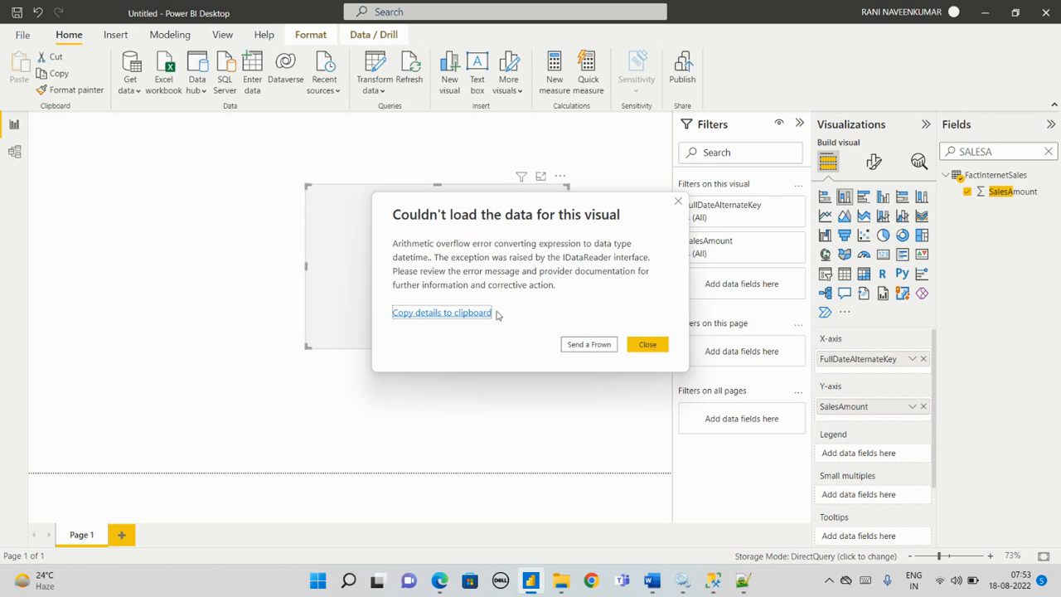
pyautogui.hotkey('alt', 'Tab')
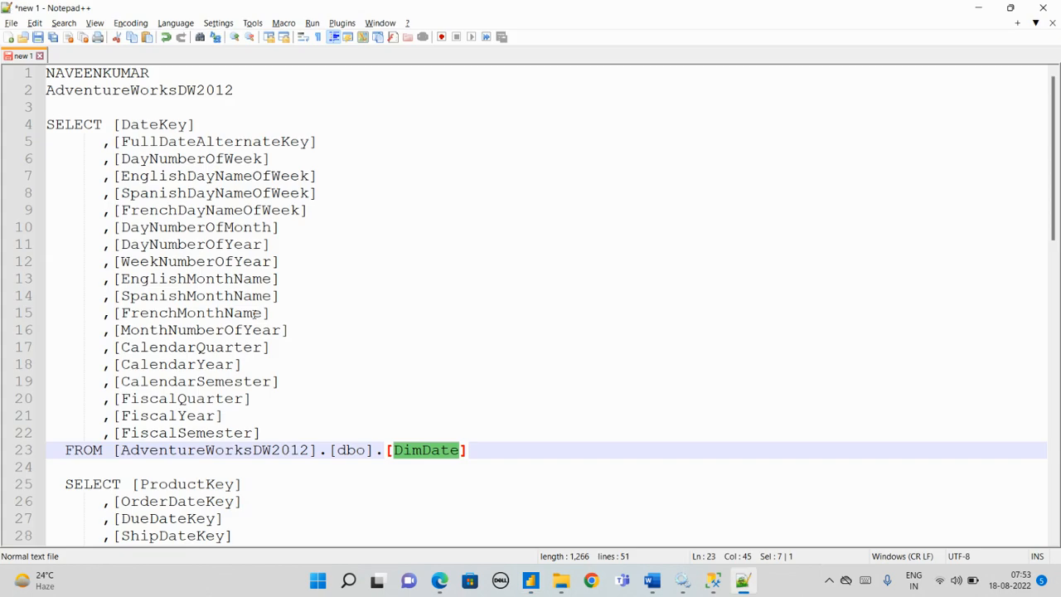
pyautogui.scroll(-5, 155, 217)
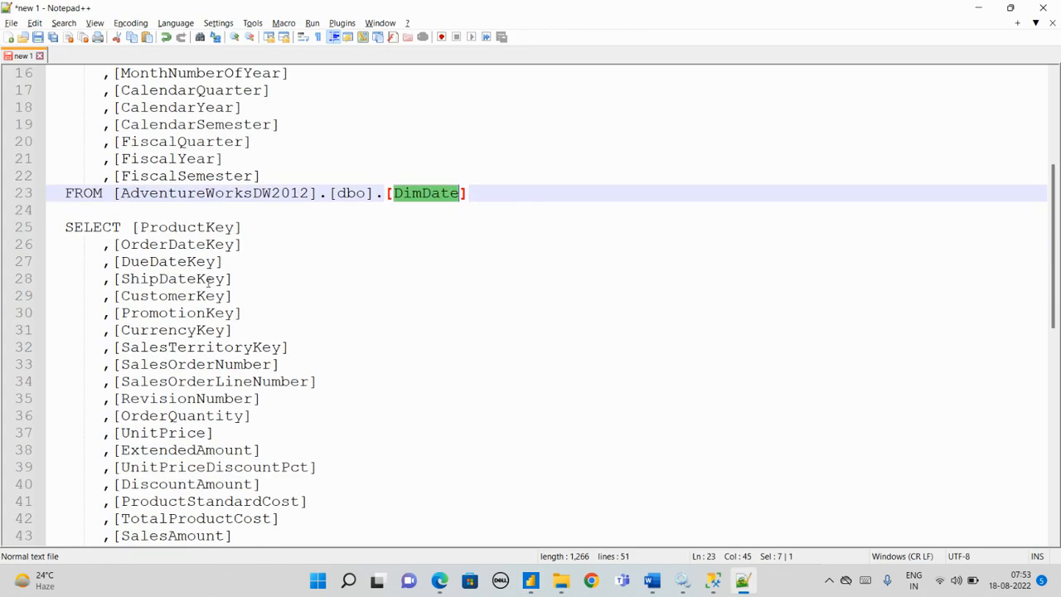
pyautogui.scroll(5, 183, 265)
pyautogui.hotkey('alt', 'Tab')
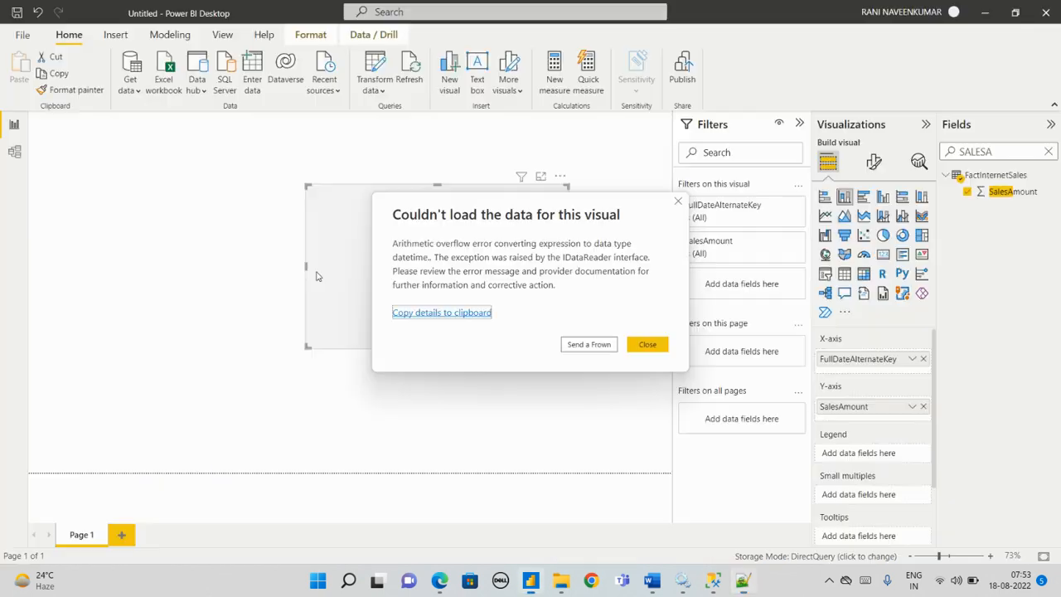
pyautogui.click(646, 345)
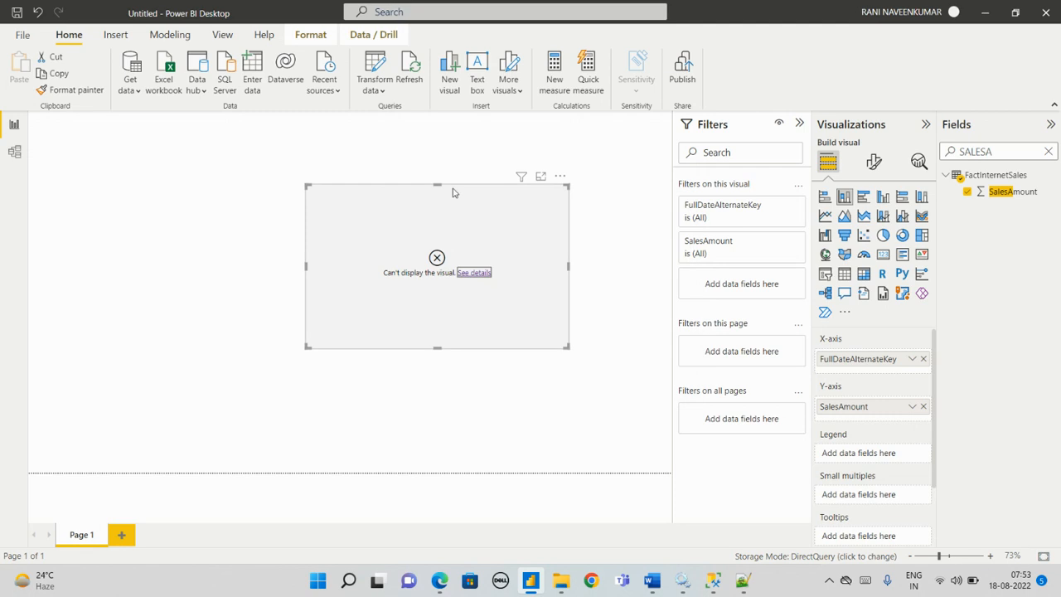
# Step: Open the Power Query Editor and review the SQL statement in DimDate's Source step without changing it
pyautogui.click(375, 93)
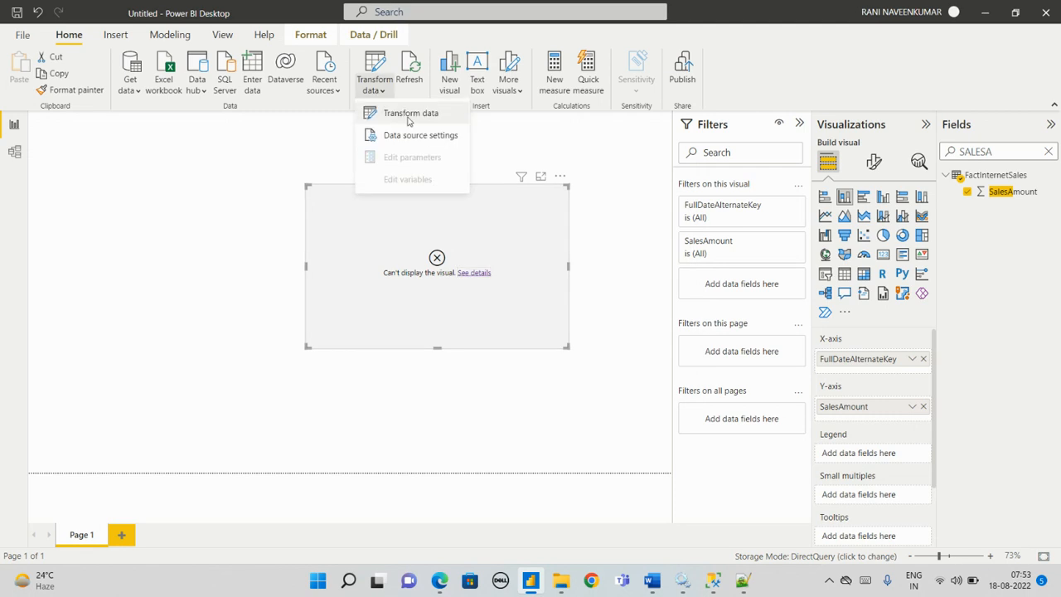
pyautogui.click(408, 111)
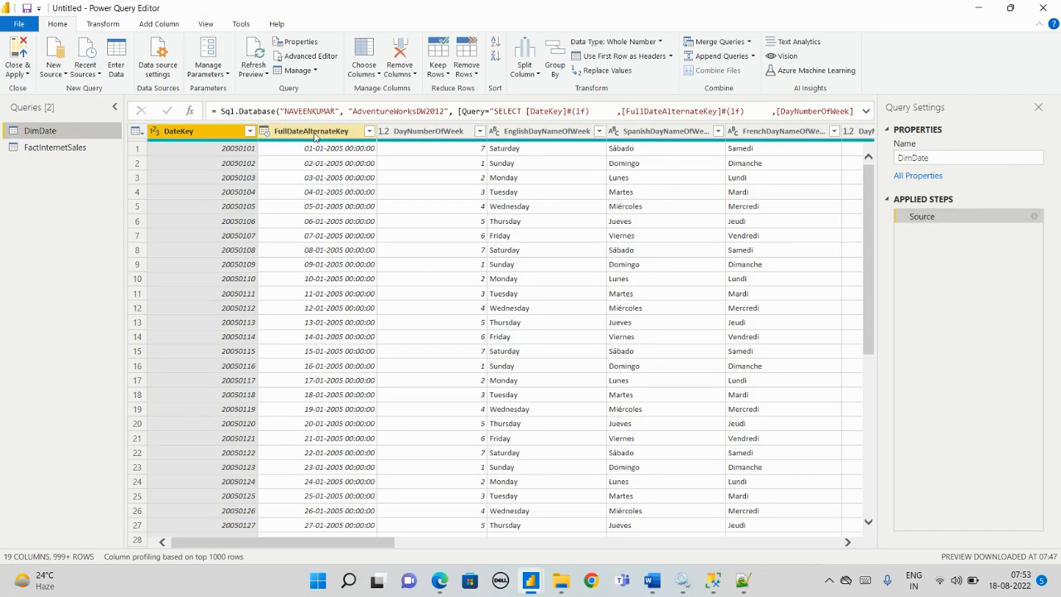
pyautogui.click(1035, 217)
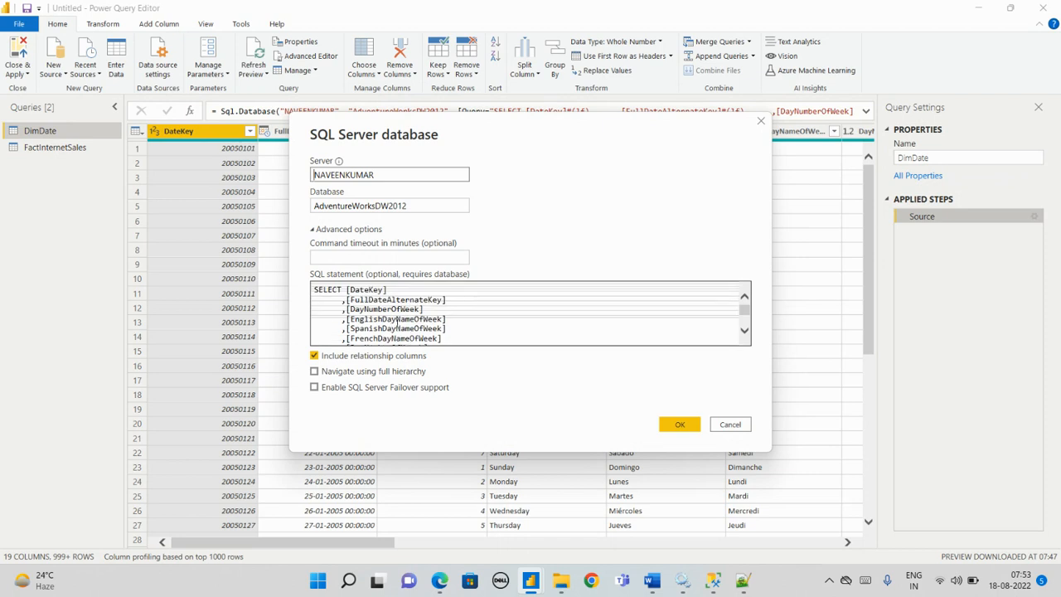
pyautogui.scroll(-5, 396, 318)
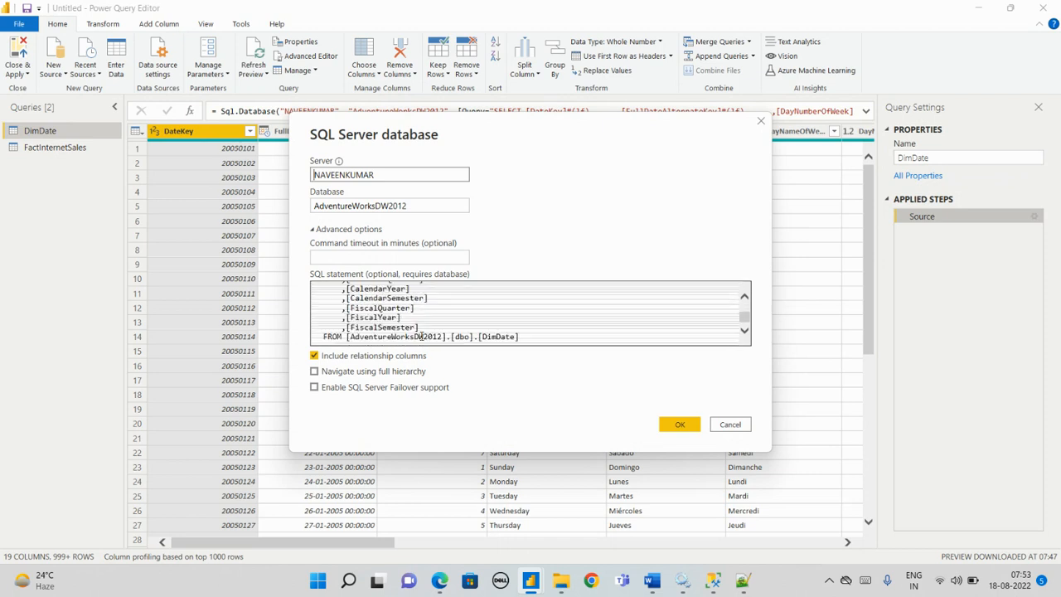
pyautogui.scroll(5, 420, 329)
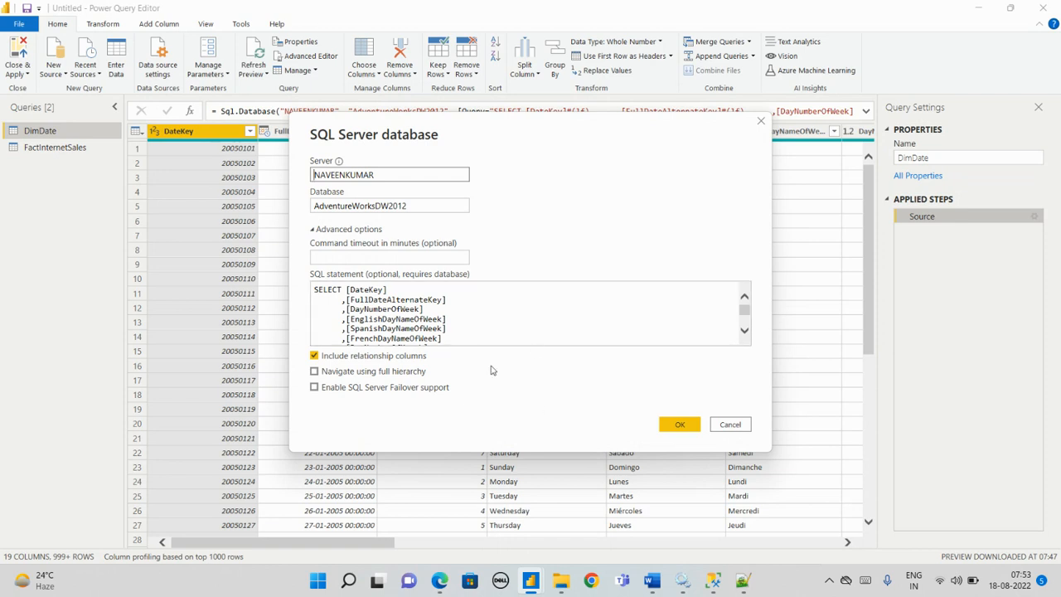
pyautogui.moveTo(561, 580)
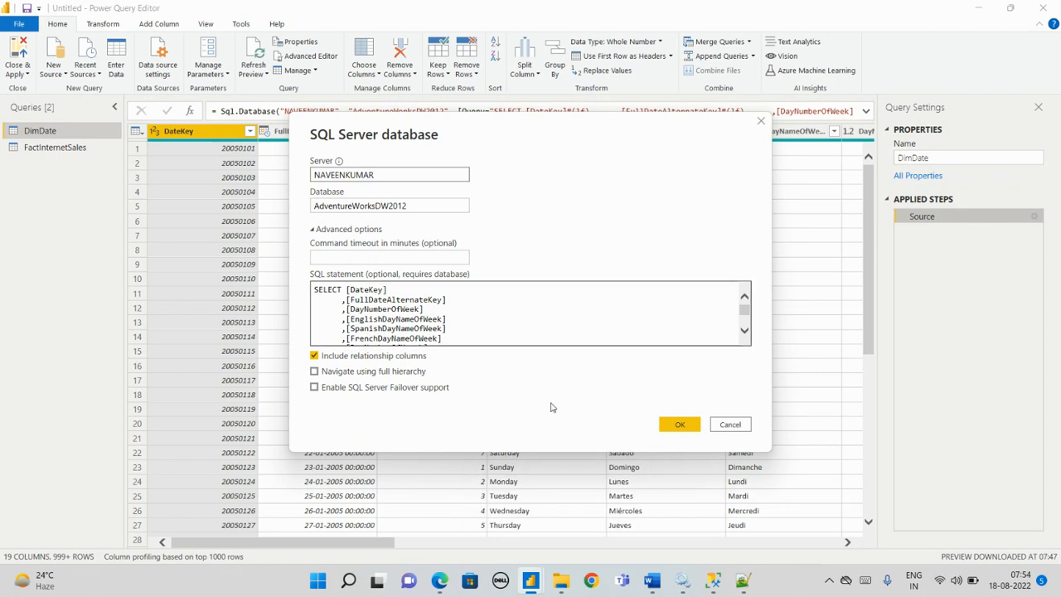
pyautogui.scroll(-3, 474, 332)
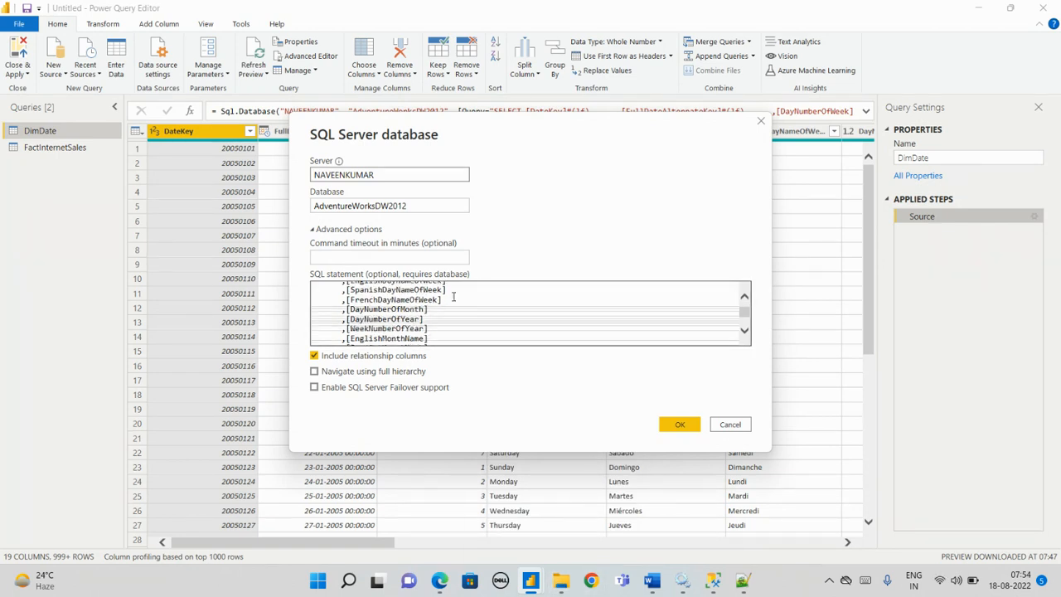
pyautogui.scroll(-2, 462, 324)
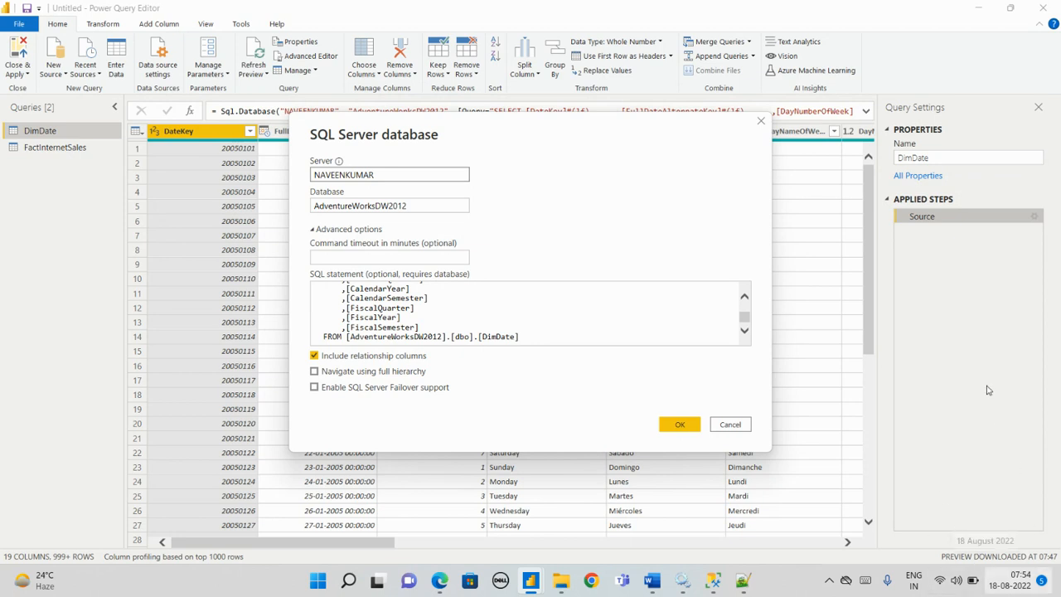
pyautogui.click(731, 425)
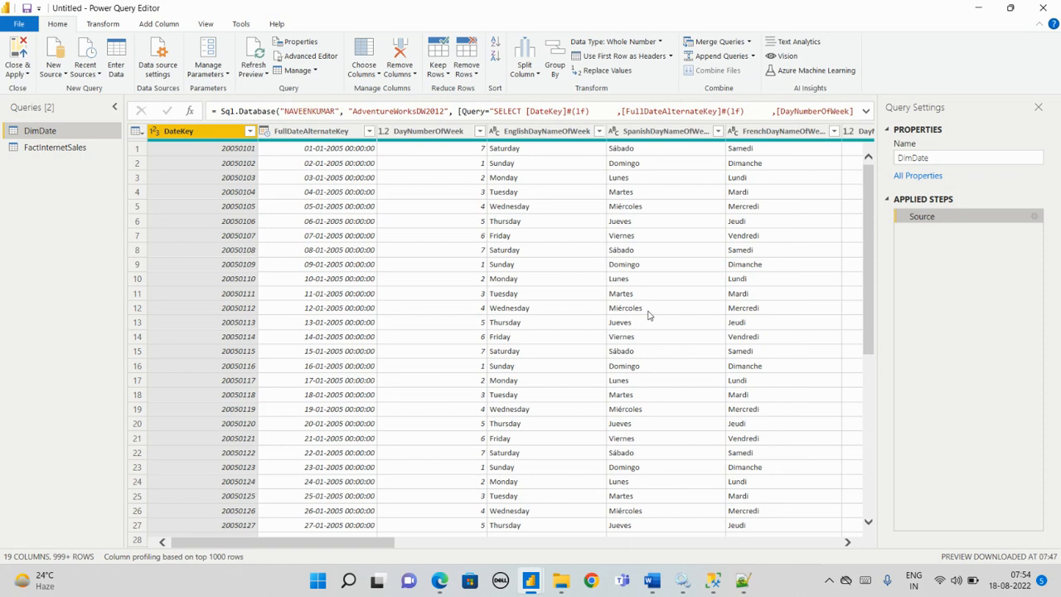
# Step: Switch to the Power Bi Class meeting window in Microsoft Edge
pyautogui.click(439, 580)
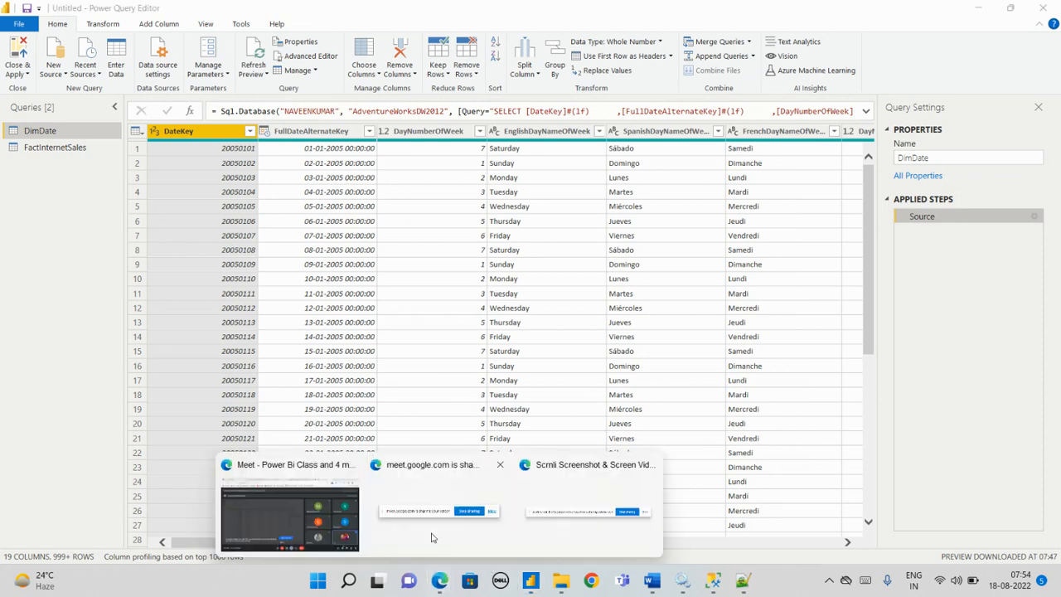
pyautogui.click(348, 514)
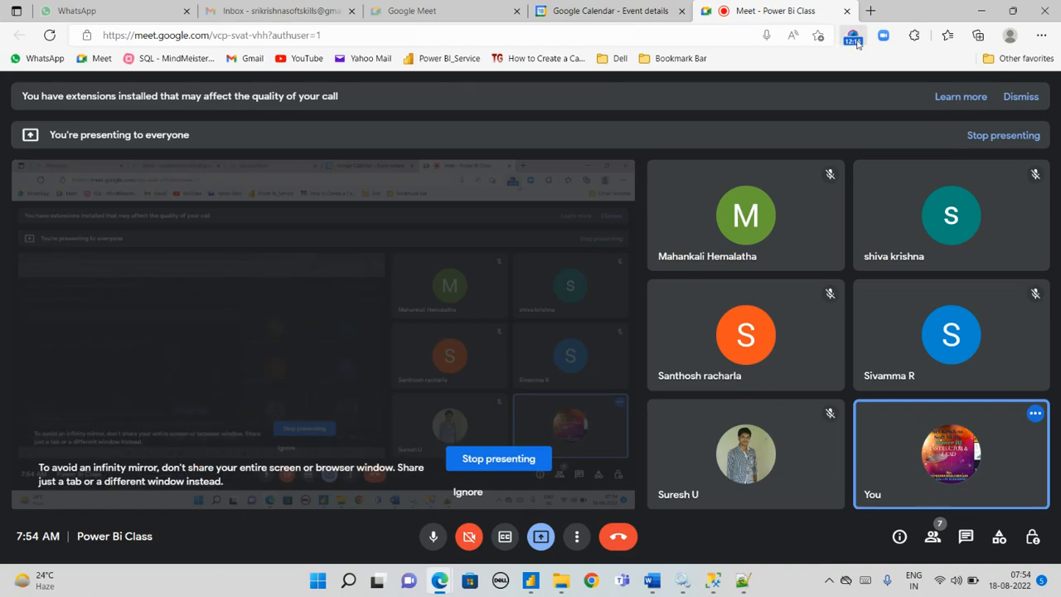